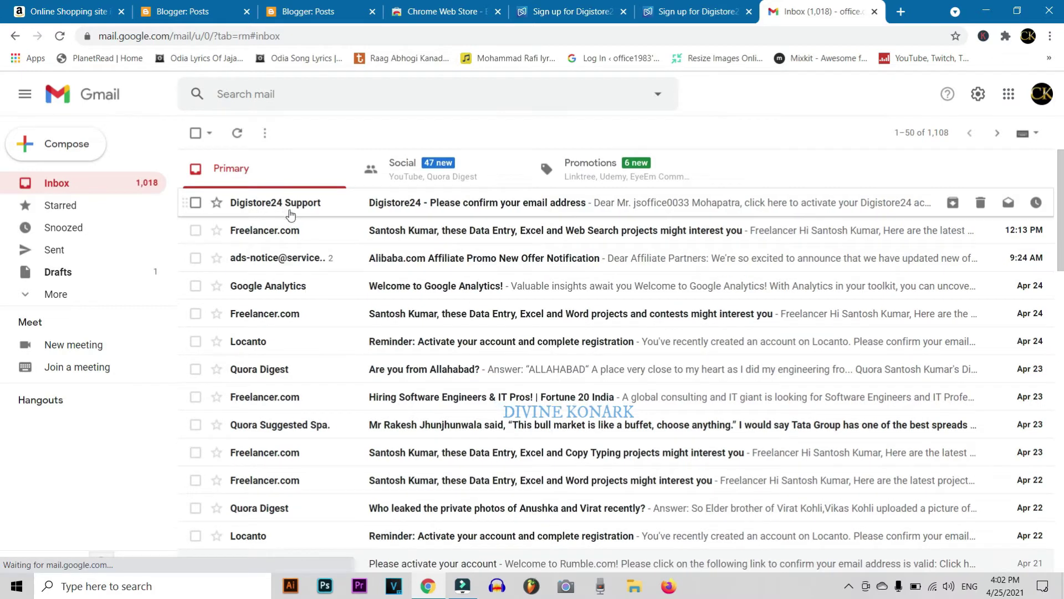
Open the Digistore24 confirmation email and follow its account activation link.
click(485, 205)
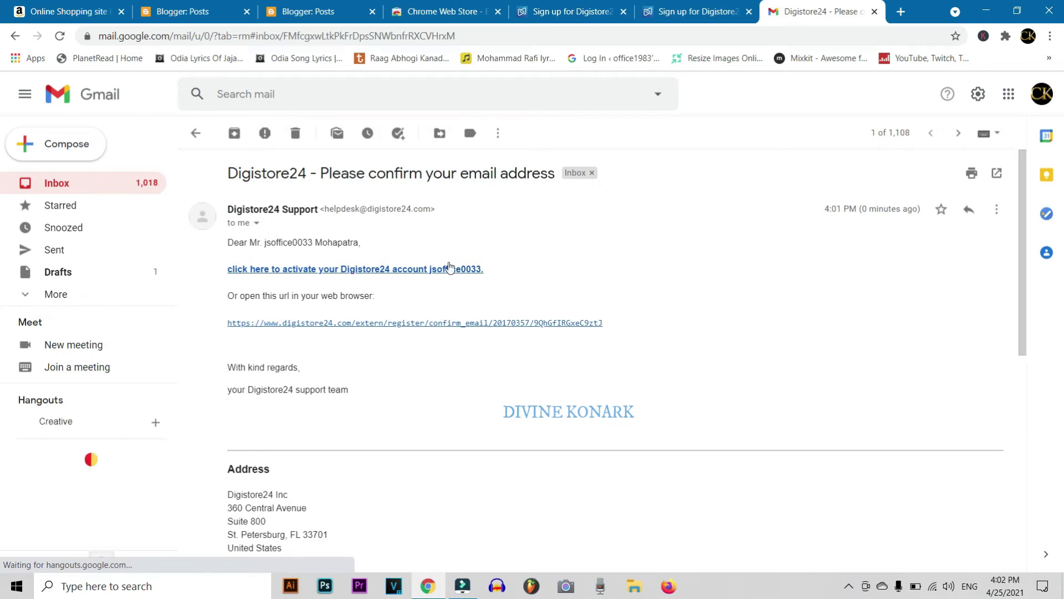
click(418, 269)
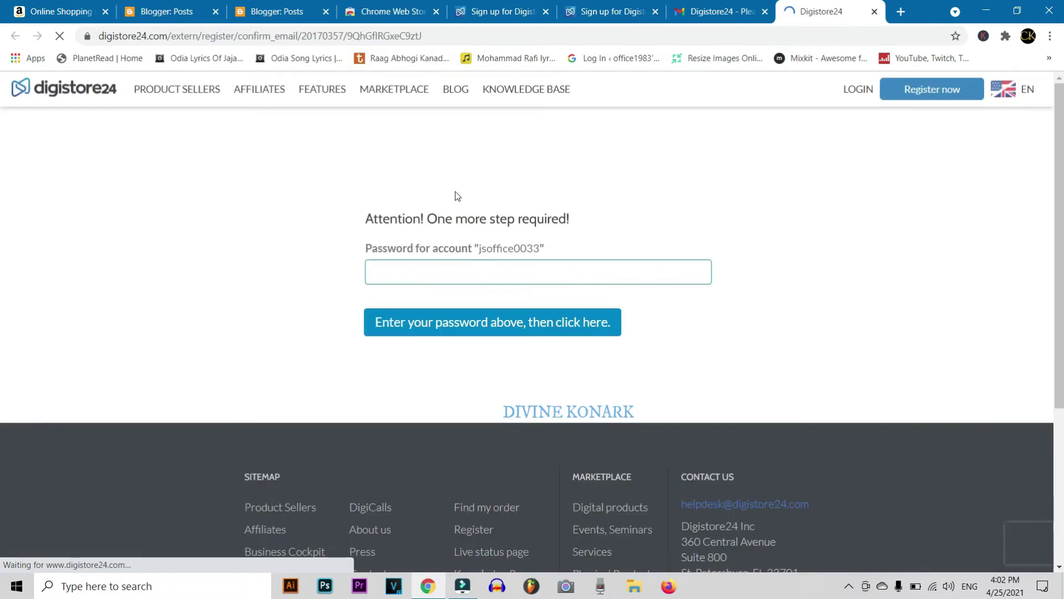
Confirm the Digistore24 email address with the account password, declining the browser's password save.
click(452, 269)
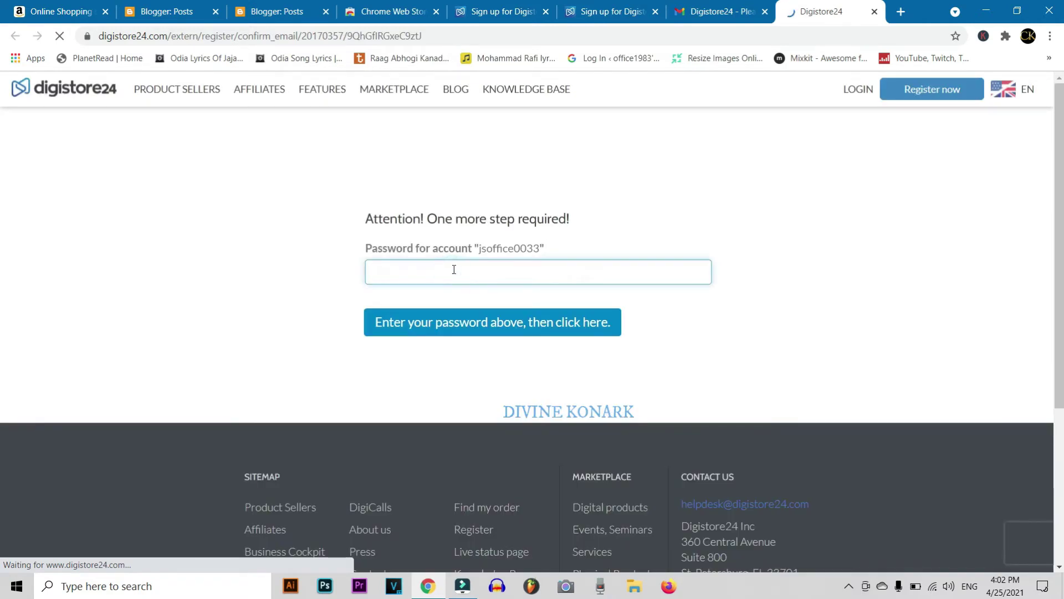
text(•••••••••)
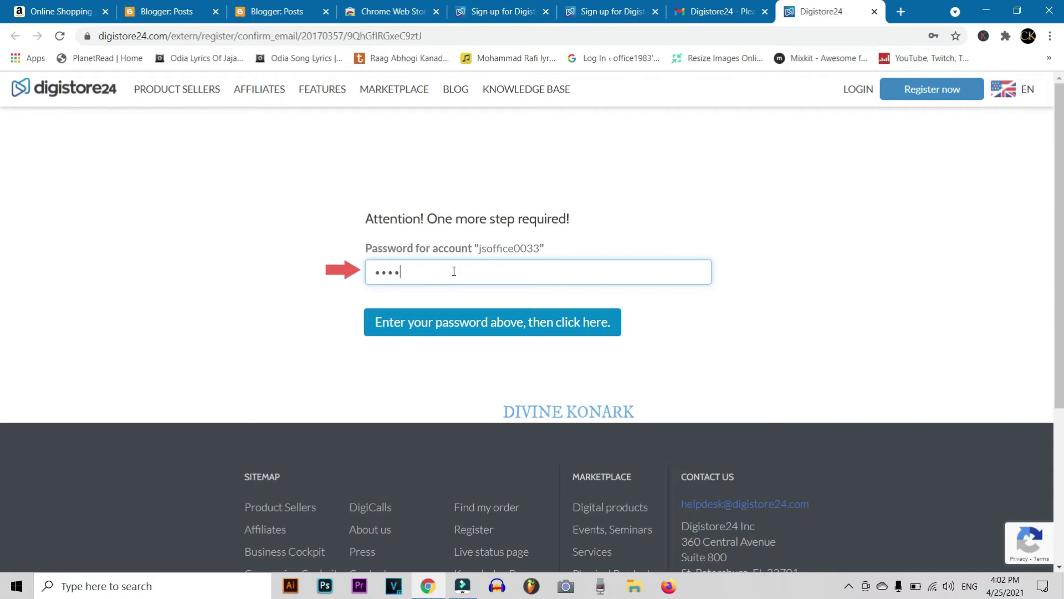
text(•••••)
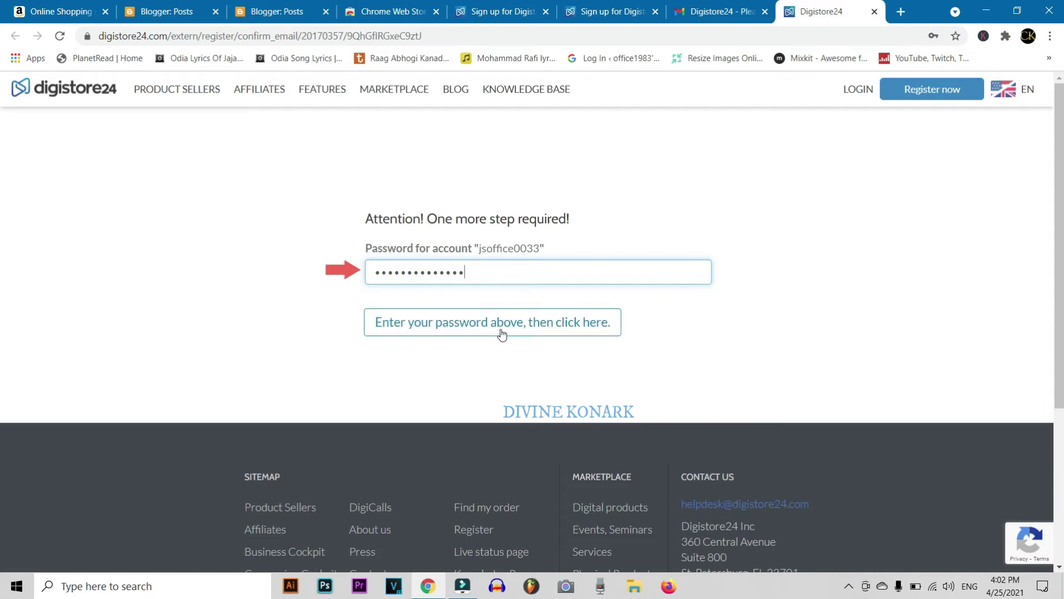
click(537, 333)
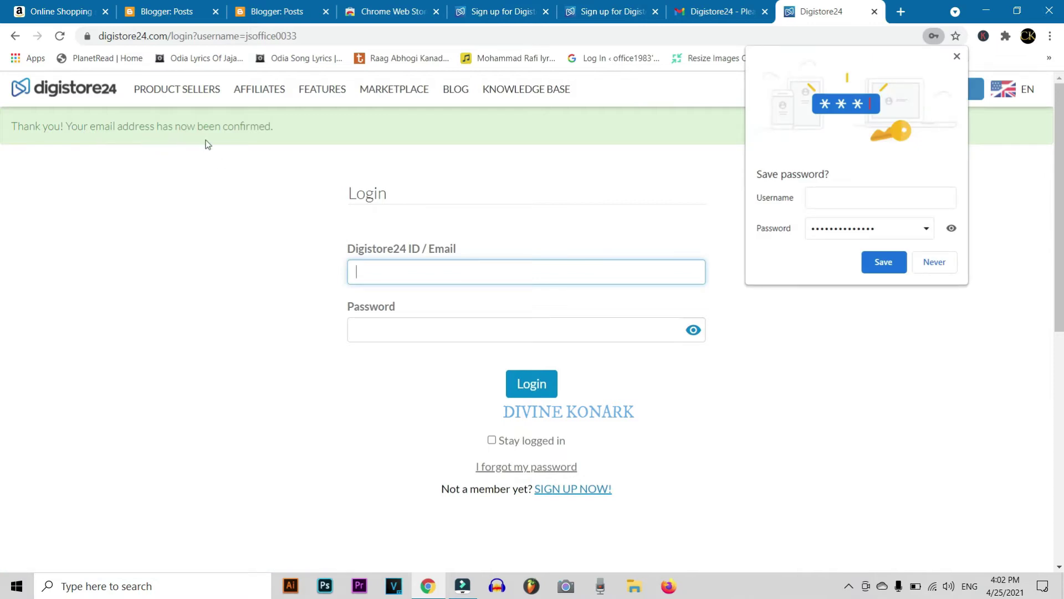
click(934, 262)
Log in to Digistore24 with the account e-mail address and password.
click(447, 268)
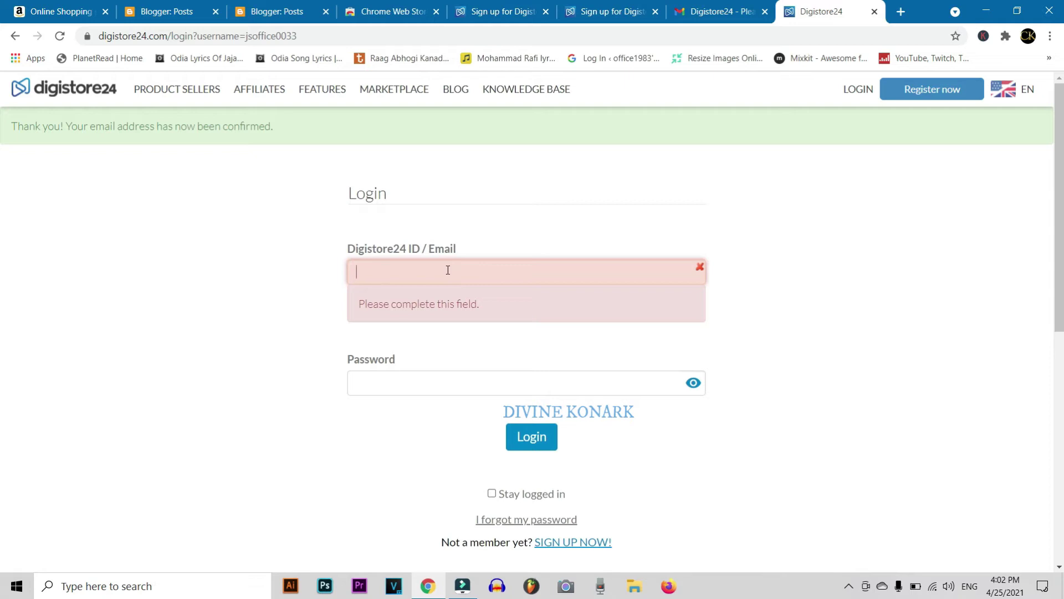
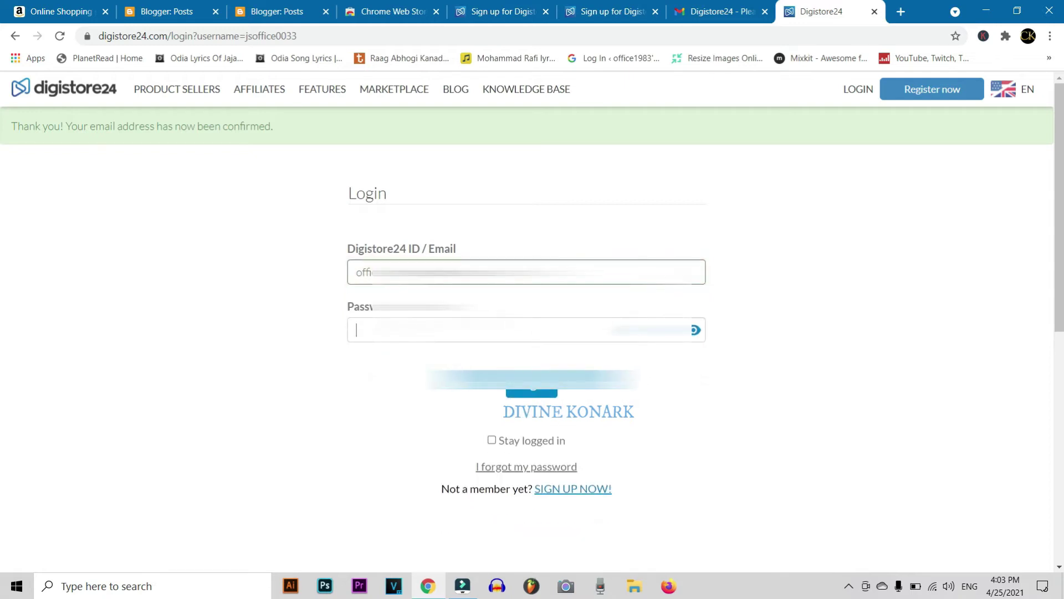
key(Return)
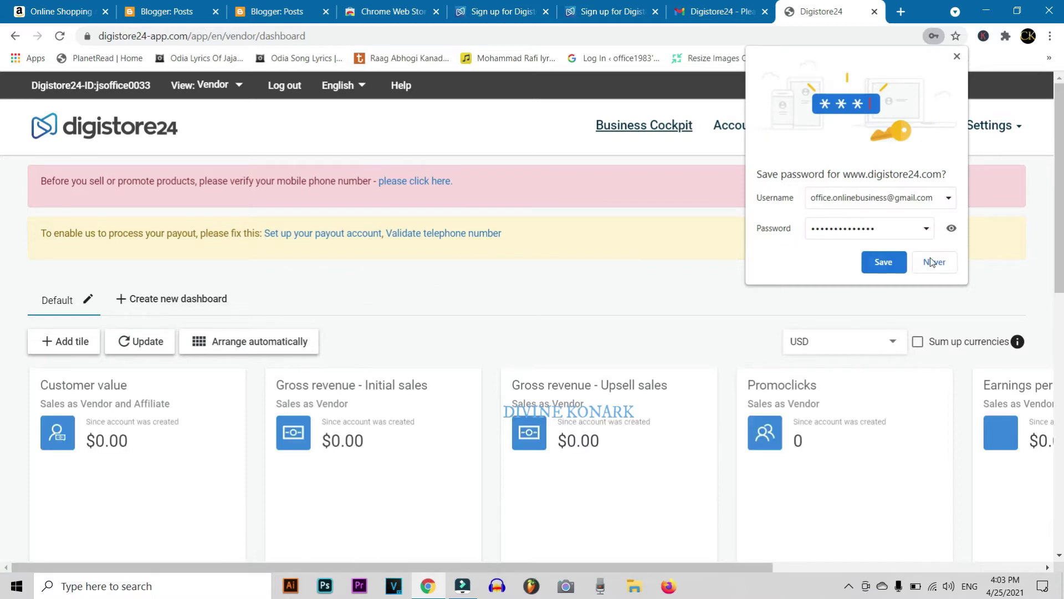
Decline saving the login password and look over the vendor dashboard's revenue and earnings tiles.
click(934, 262)
scroll(551, 301, down, 3)
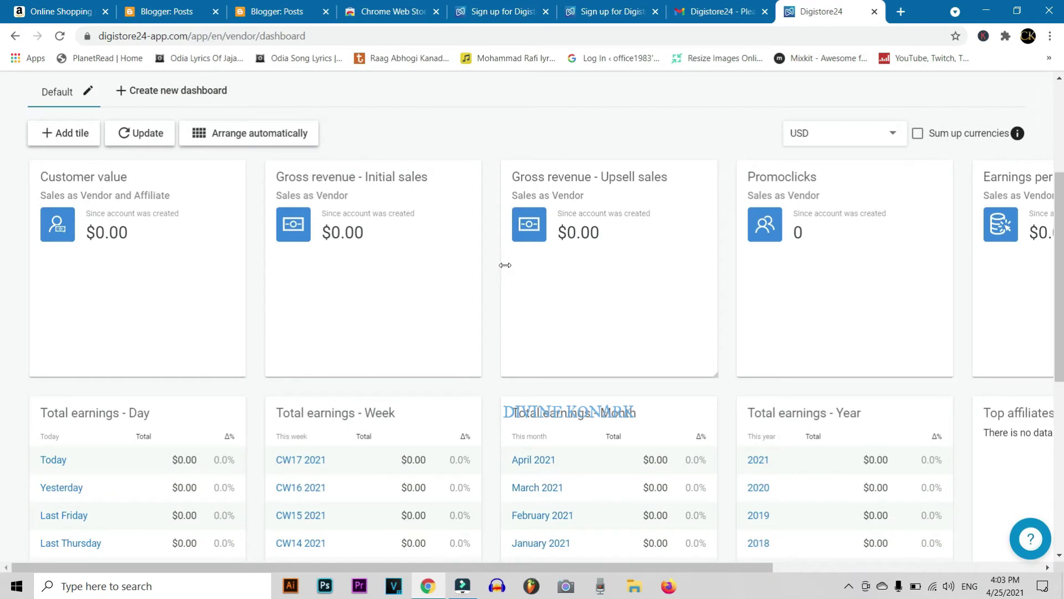
scroll(502, 265, down, 2)
scroll(501, 265, up, 4)
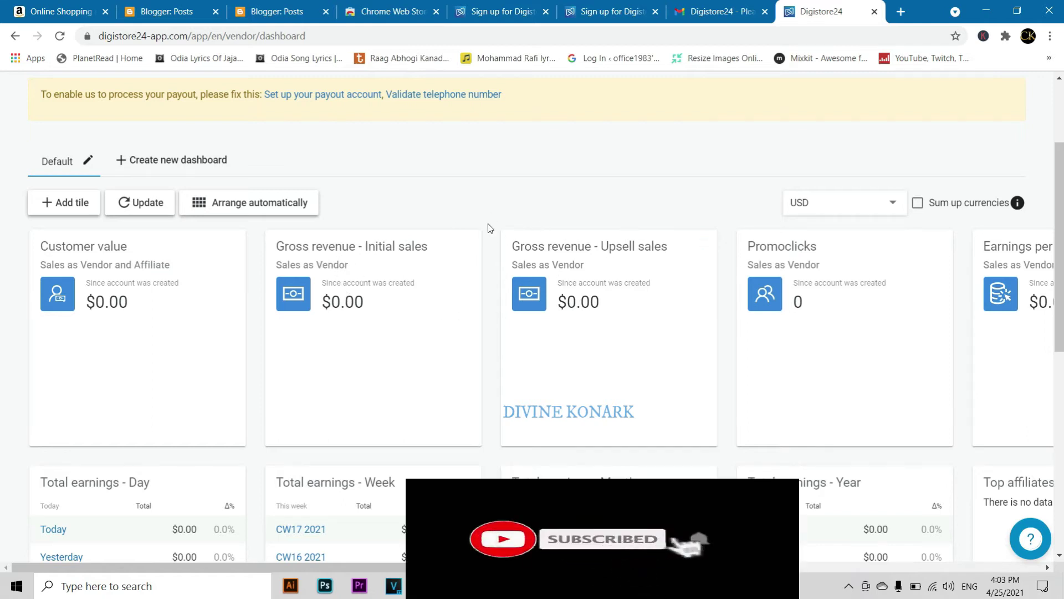
scroll(649, 250, down, 5)
scroll(652, 257, up, 5)
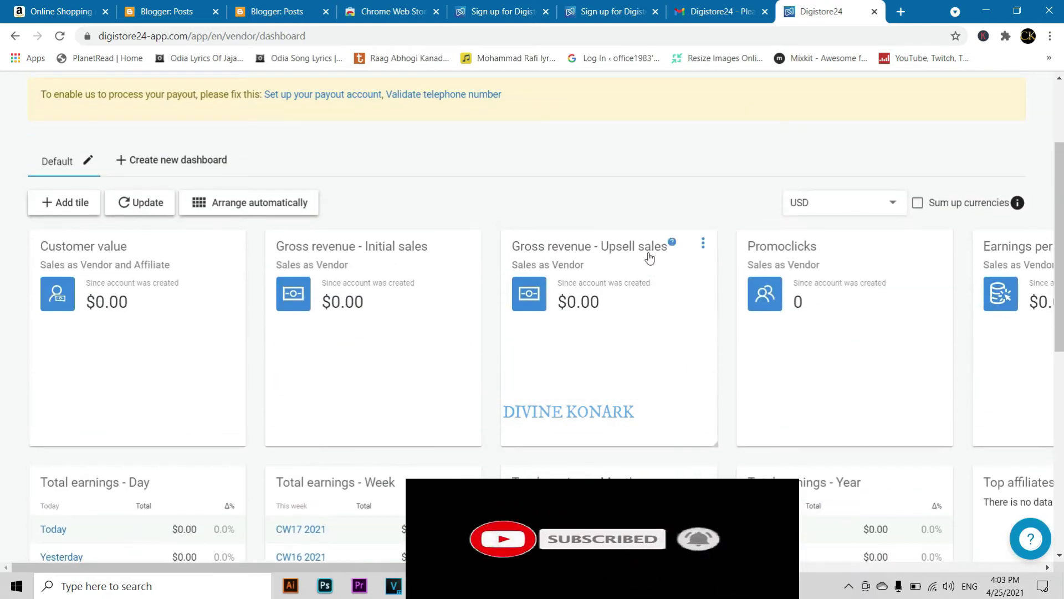
scroll(649, 257, down, 7)
scroll(646, 257, up, 9)
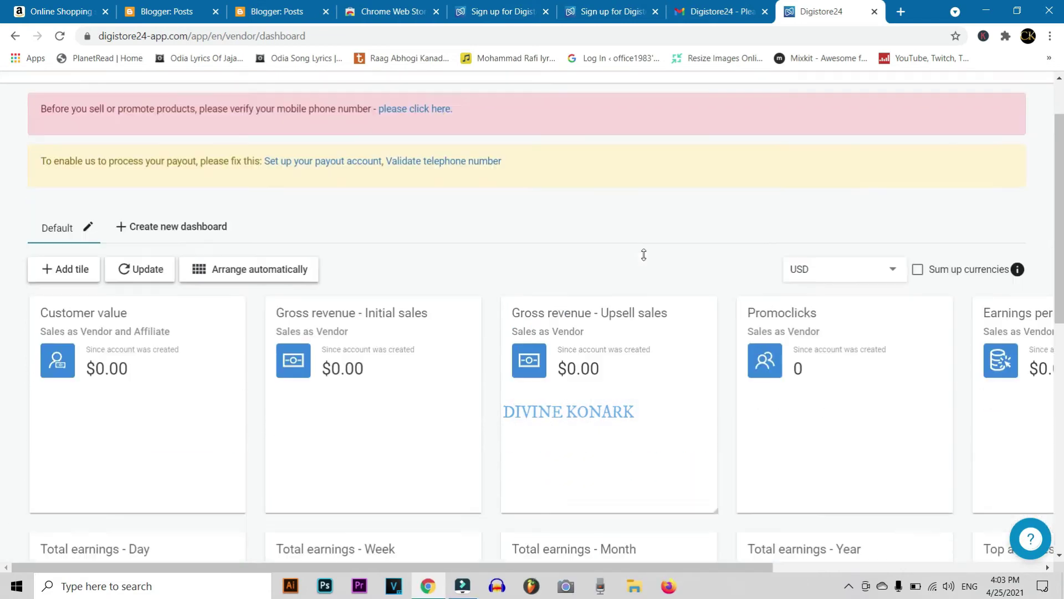
scroll(643, 254, up, 1)
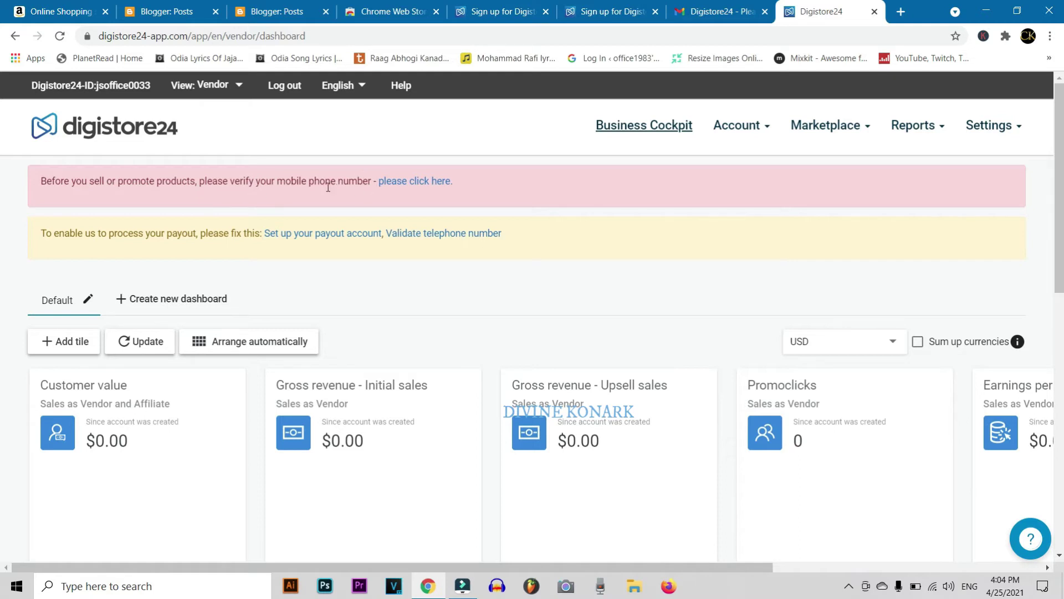
Verify the mobile phone number by requesting an SMS code and entering the received code.
click(411, 185)
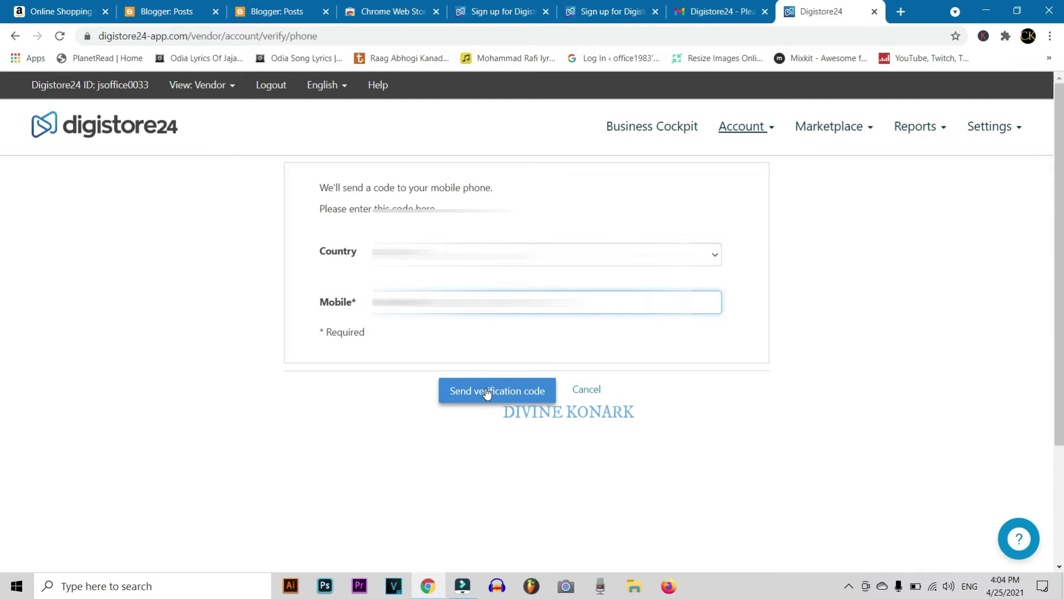
click(469, 396)
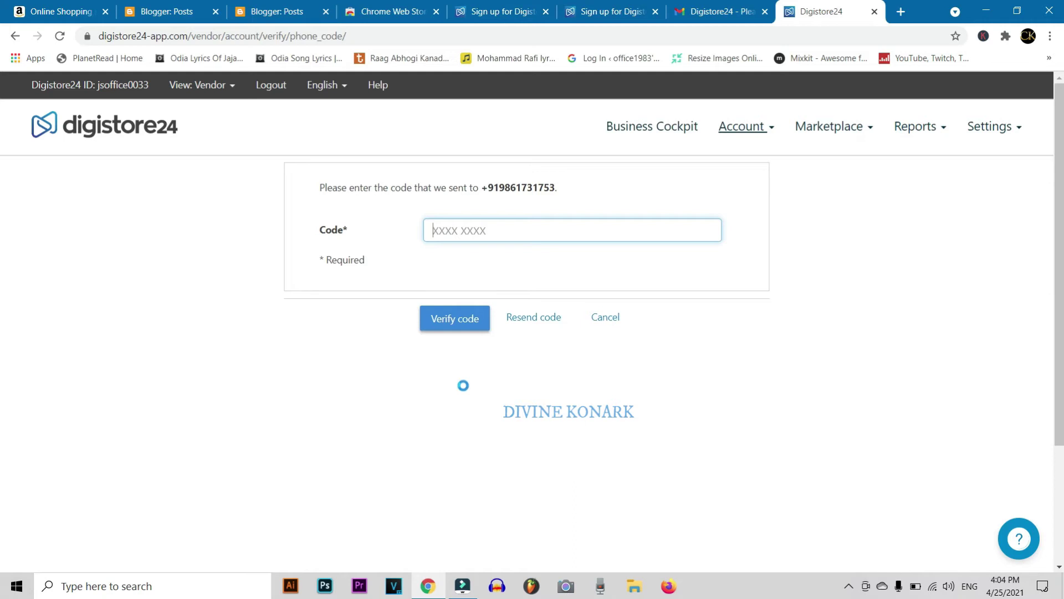
click(489, 225)
click(454, 322)
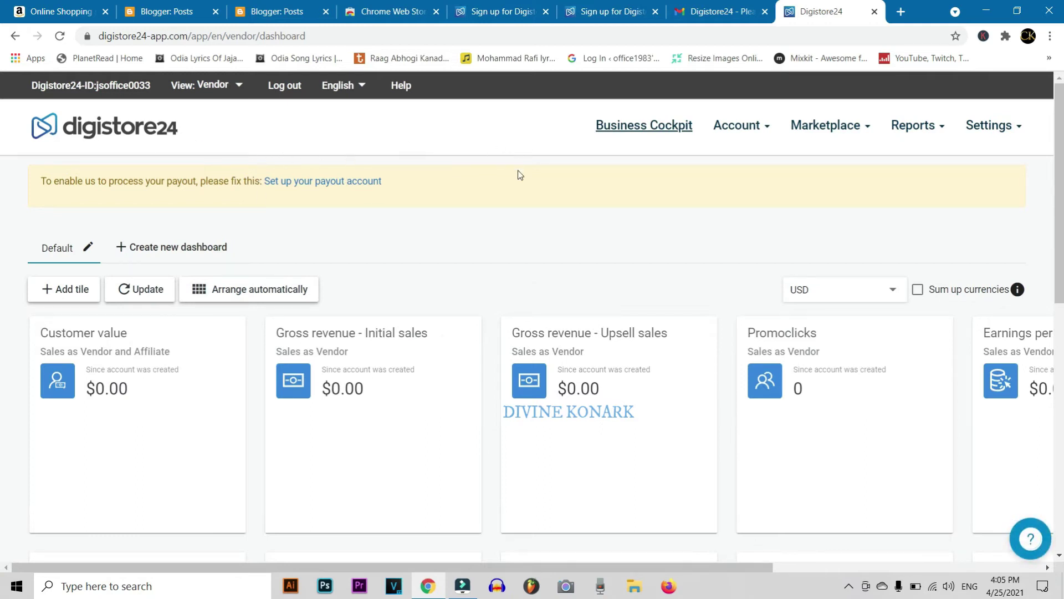
Review the vendor dashboard and keep USD as its display currency.
scroll(377, 202, down, 6)
scroll(374, 204, down, 4)
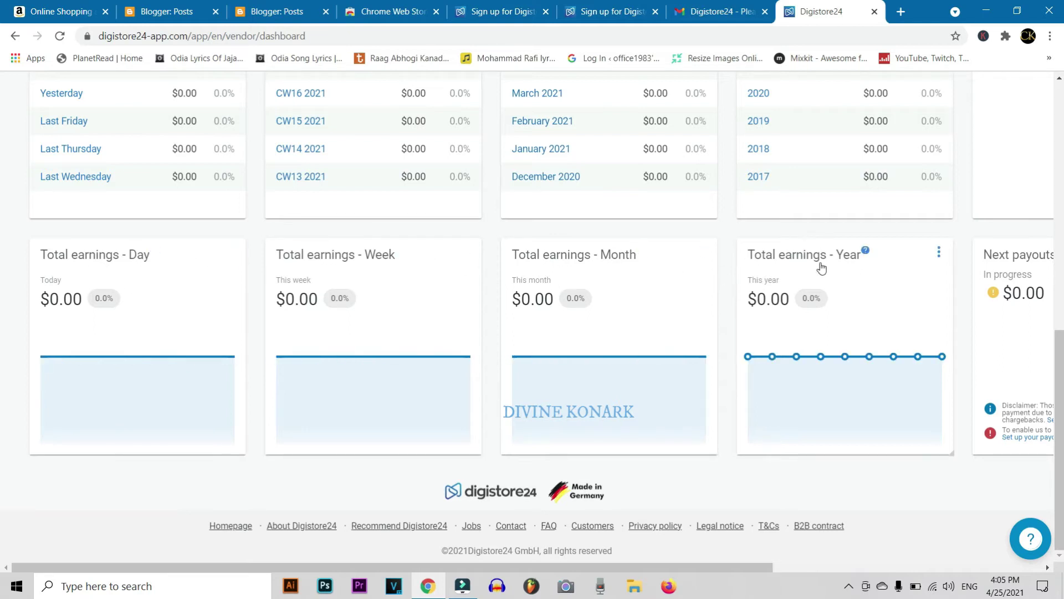
scroll(586, 296, up, 3)
scroll(399, 274, up, 5)
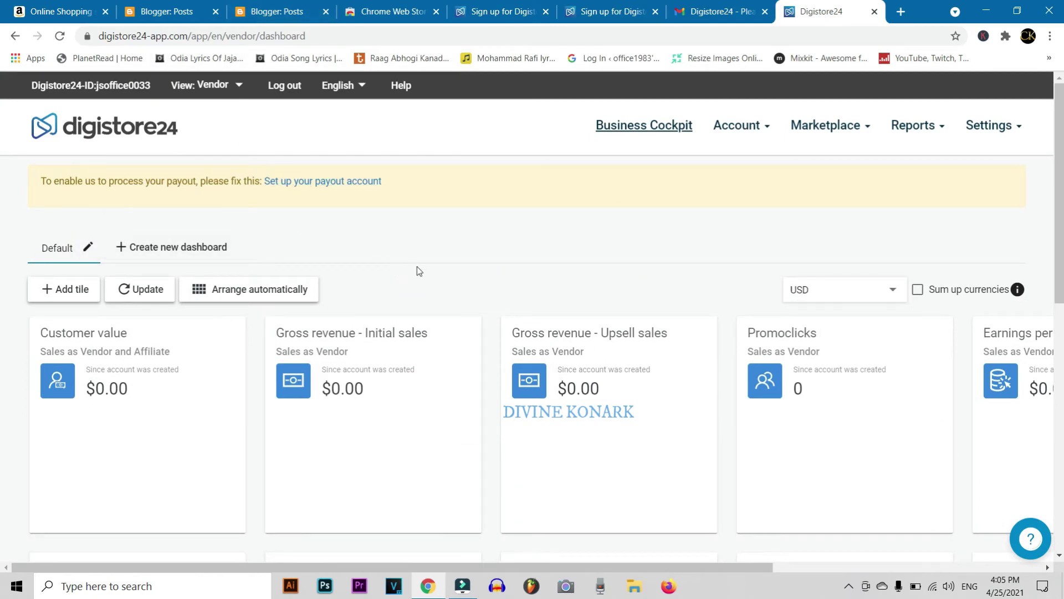
scroll(557, 290, down, 1)
scroll(557, 291, down, 6)
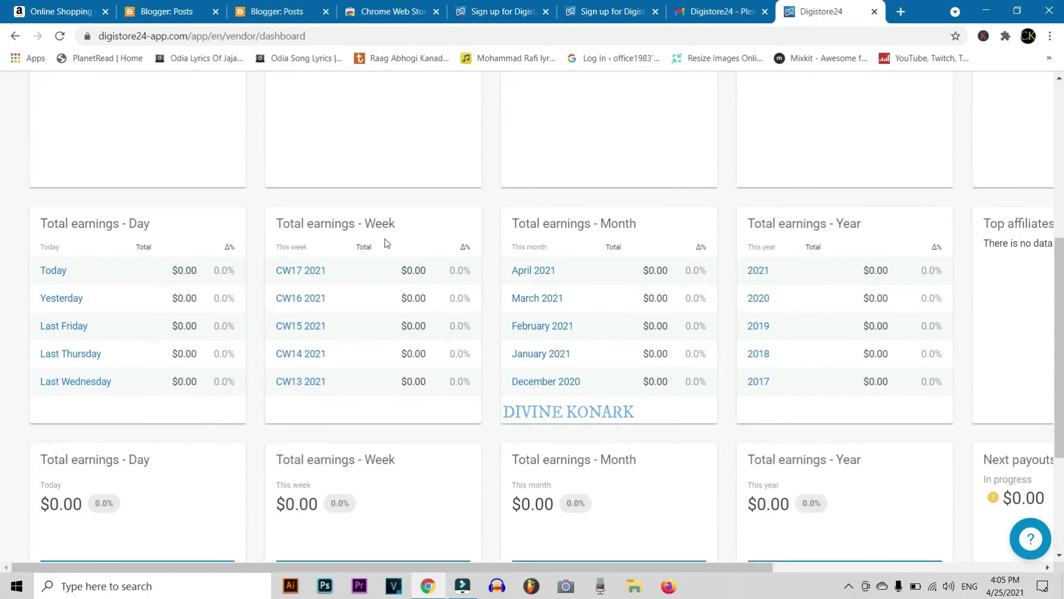
scroll(385, 240, up, 6)
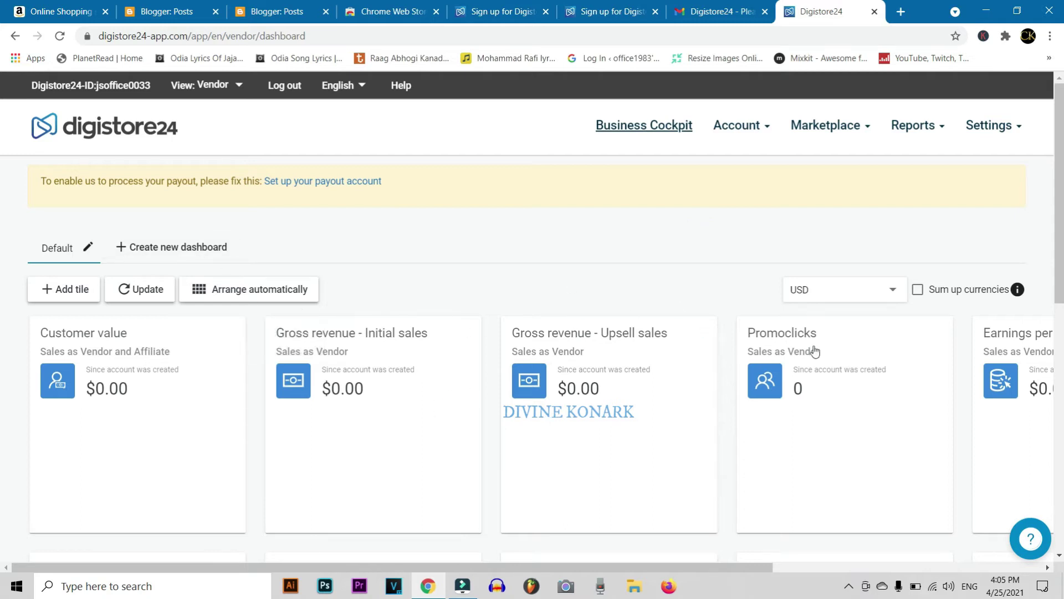
click(895, 294)
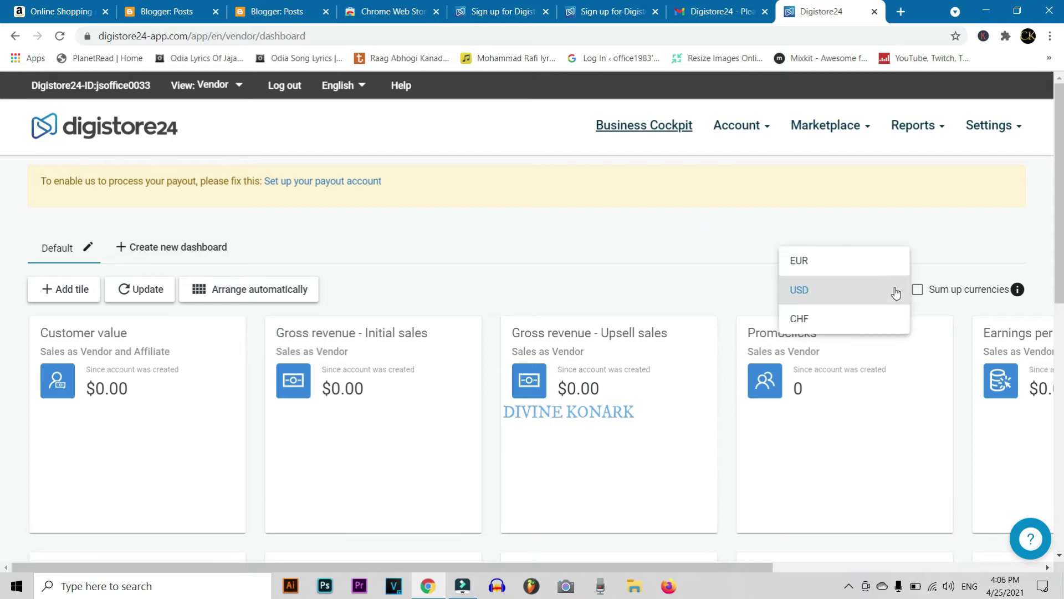
click(836, 299)
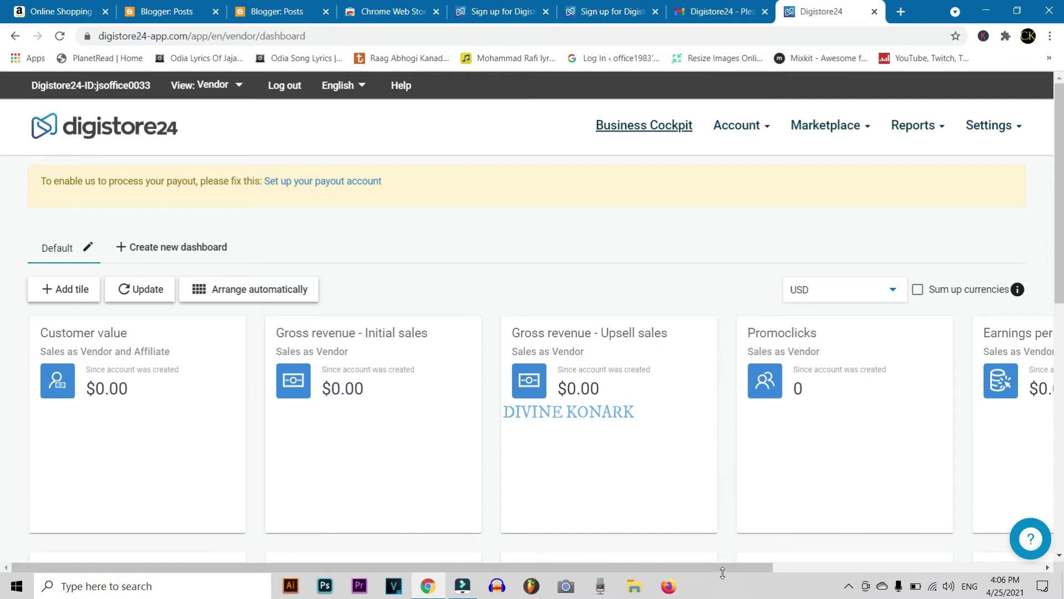
Scroll the dashboard sideways and bring up the Marketplace menu.
drag(775, 568, 964, 568)
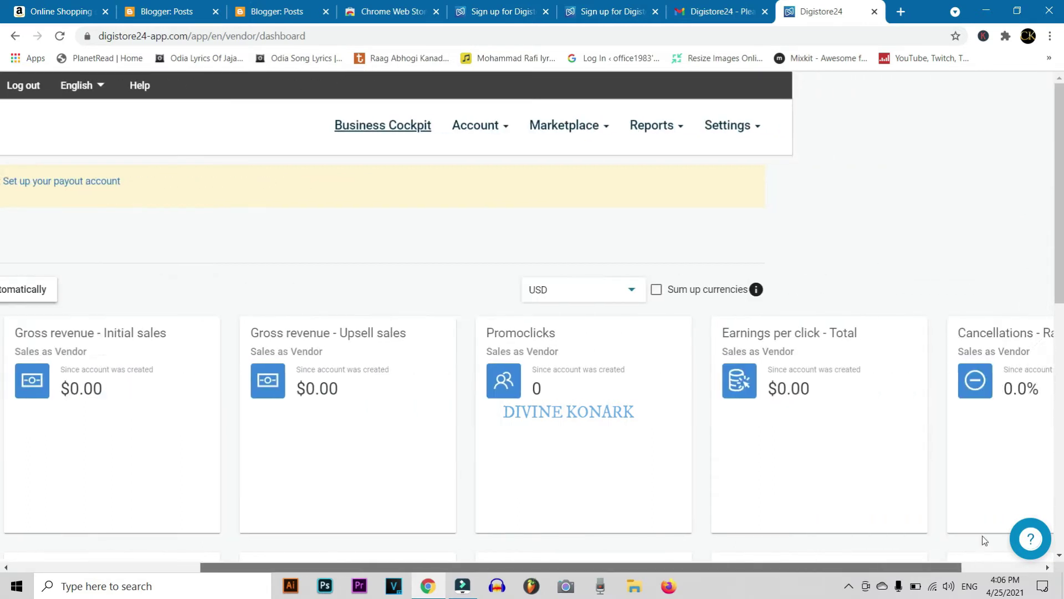
scroll(982, 536, right, 3)
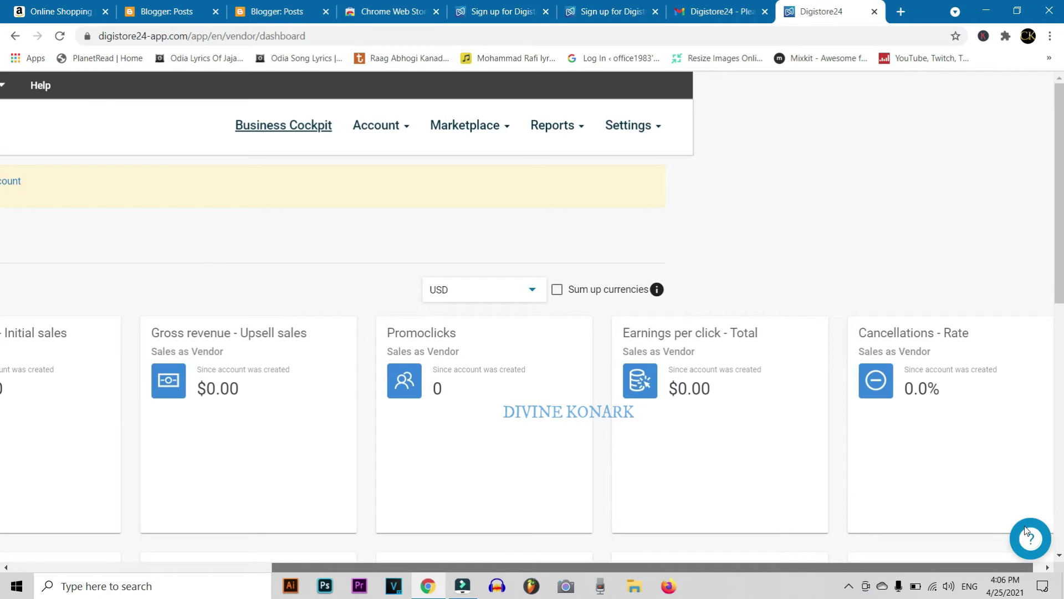
scroll(1026, 526, right, 1)
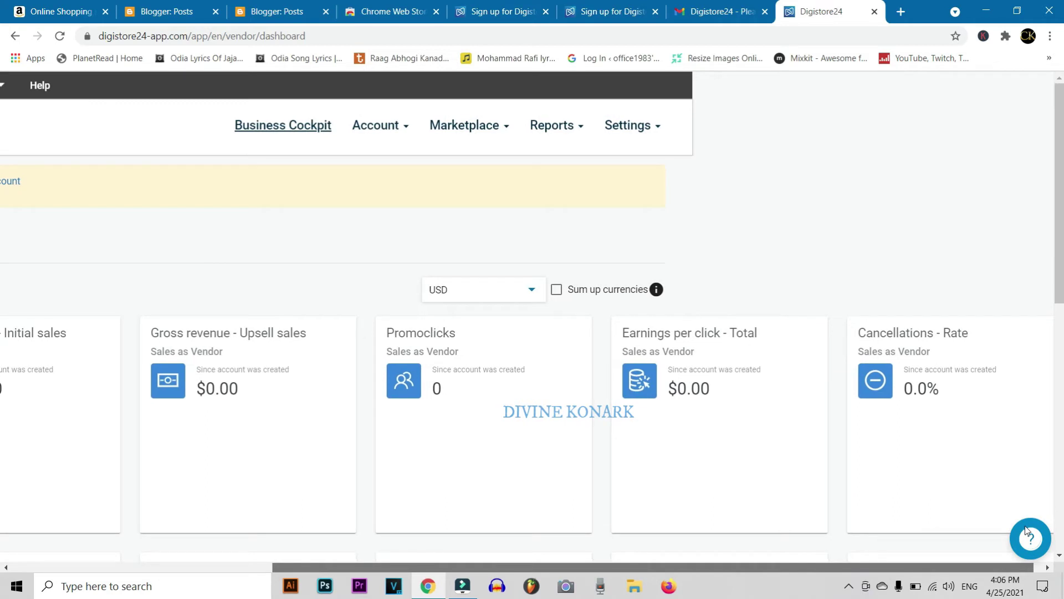
scroll(1026, 525, left, 5)
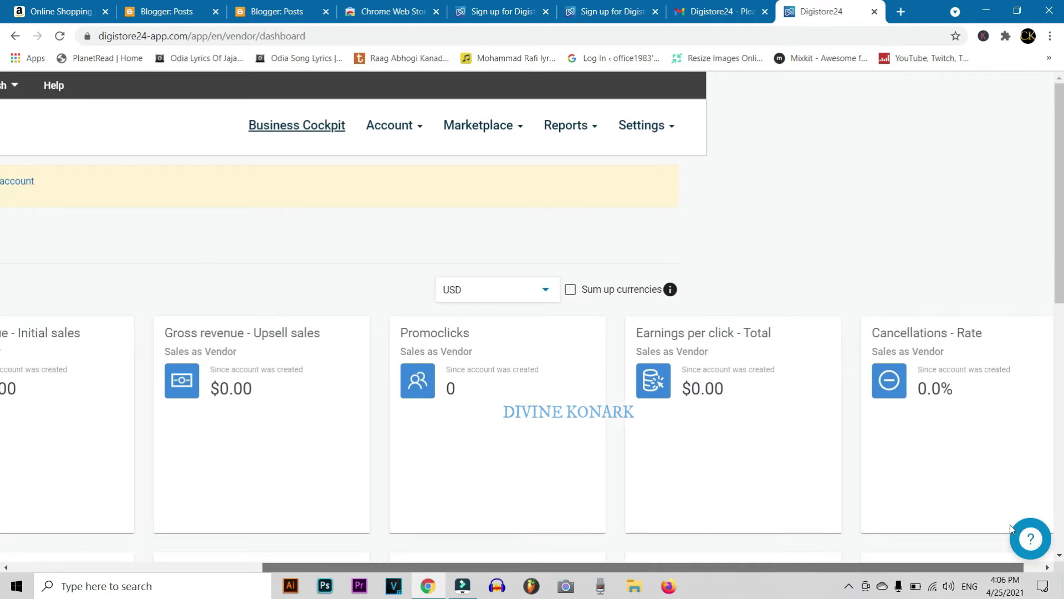
scroll(748, 520, left, 2)
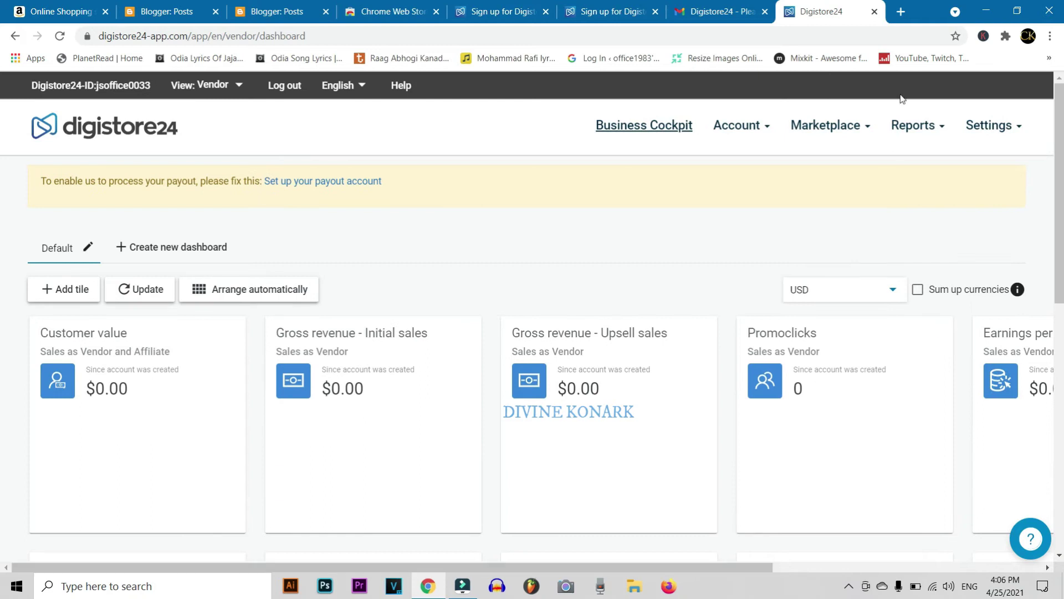
click(867, 129)
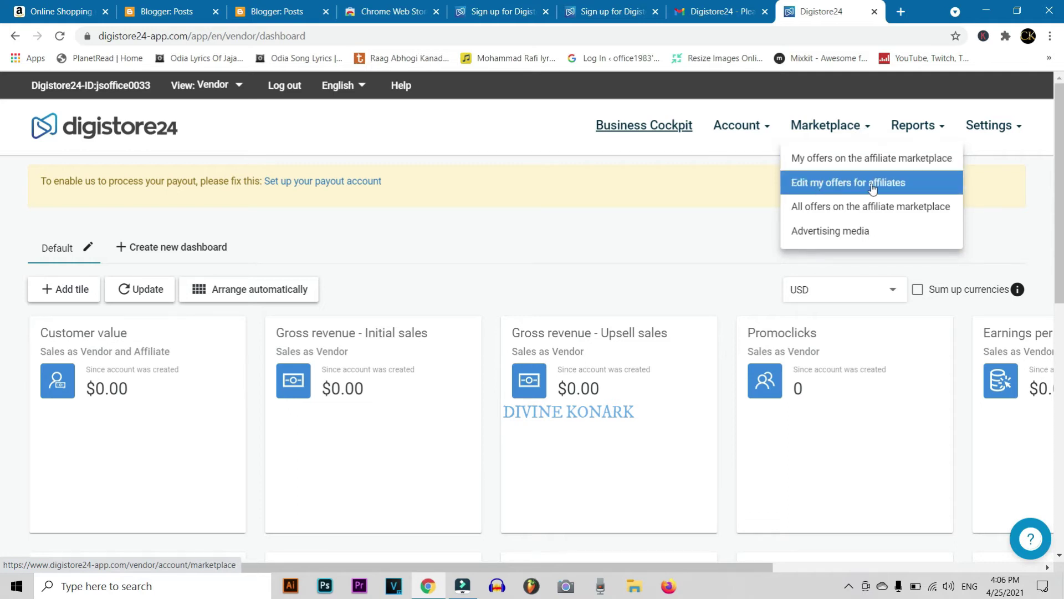
Show all affiliate marketplace offers and browse the product listings.
click(822, 209)
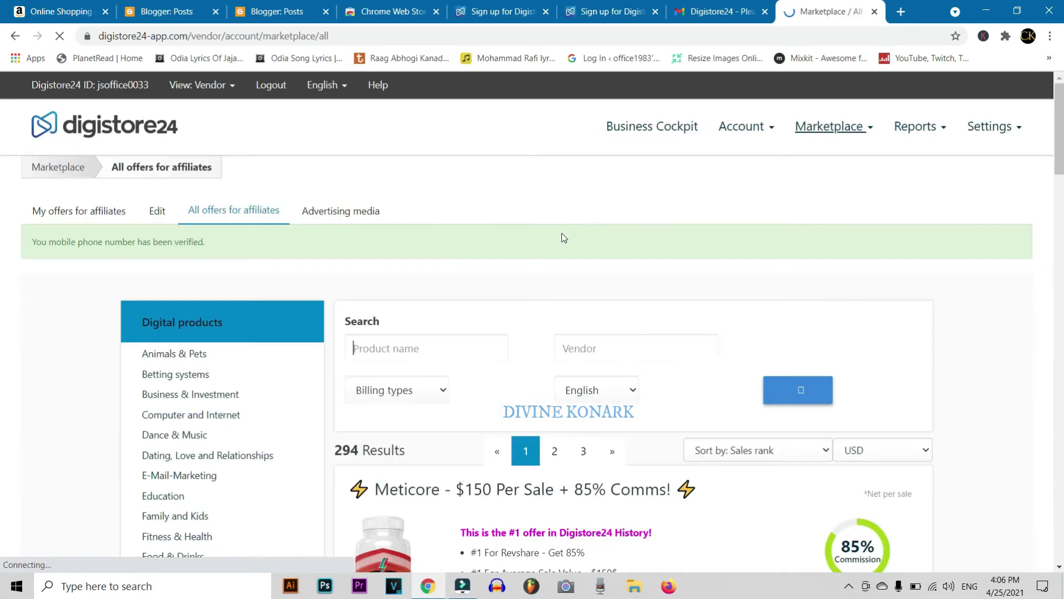
scroll(528, 345, down, 4)
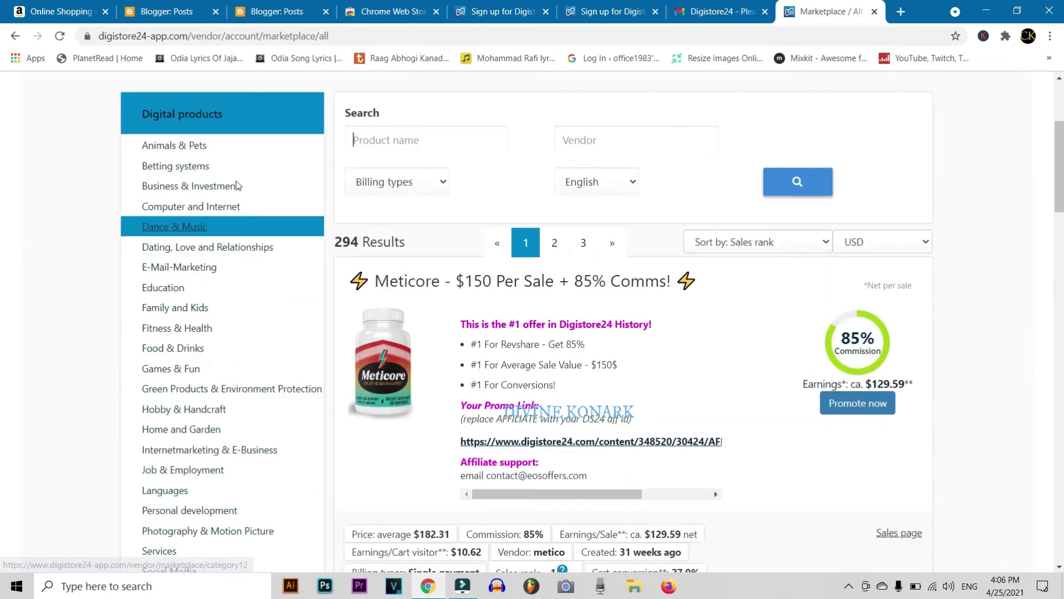
scroll(263, 255, down, 3)
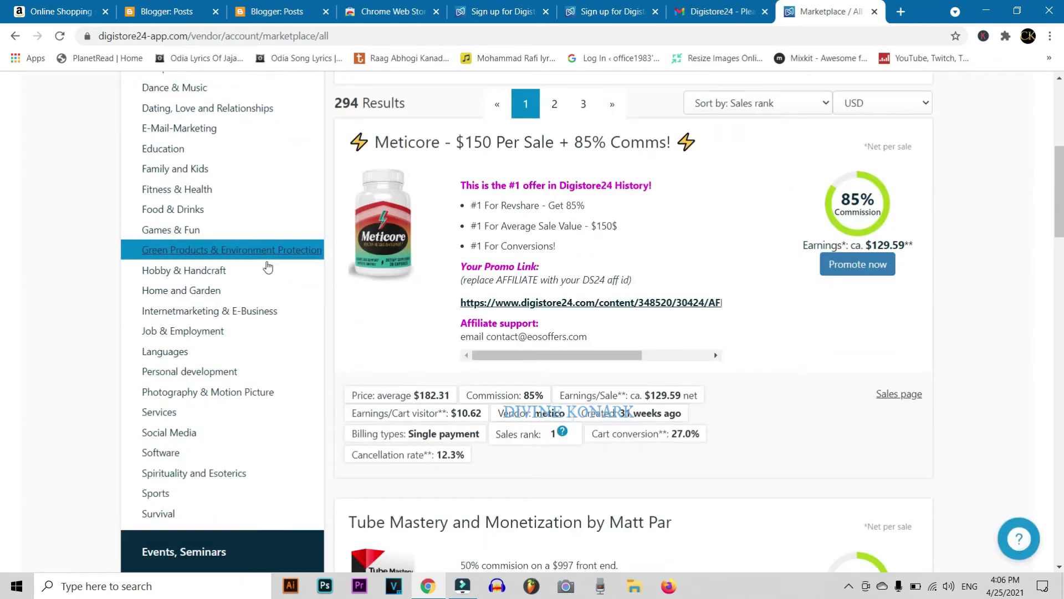
scroll(270, 277, down, 4)
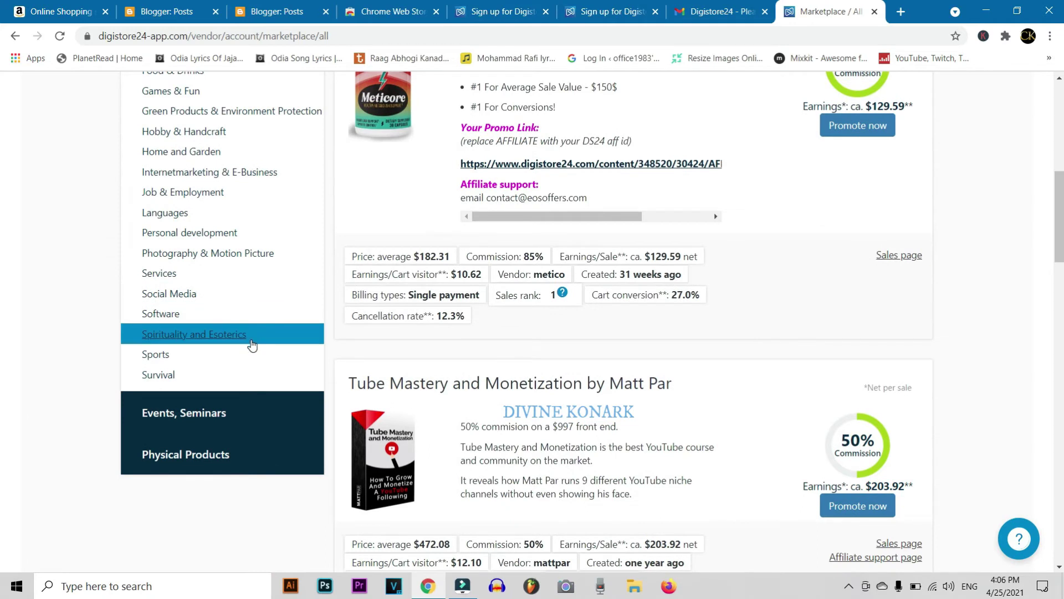
scroll(252, 347, up, 5)
scroll(252, 345, up, 4)
scroll(300, 328, down, 3)
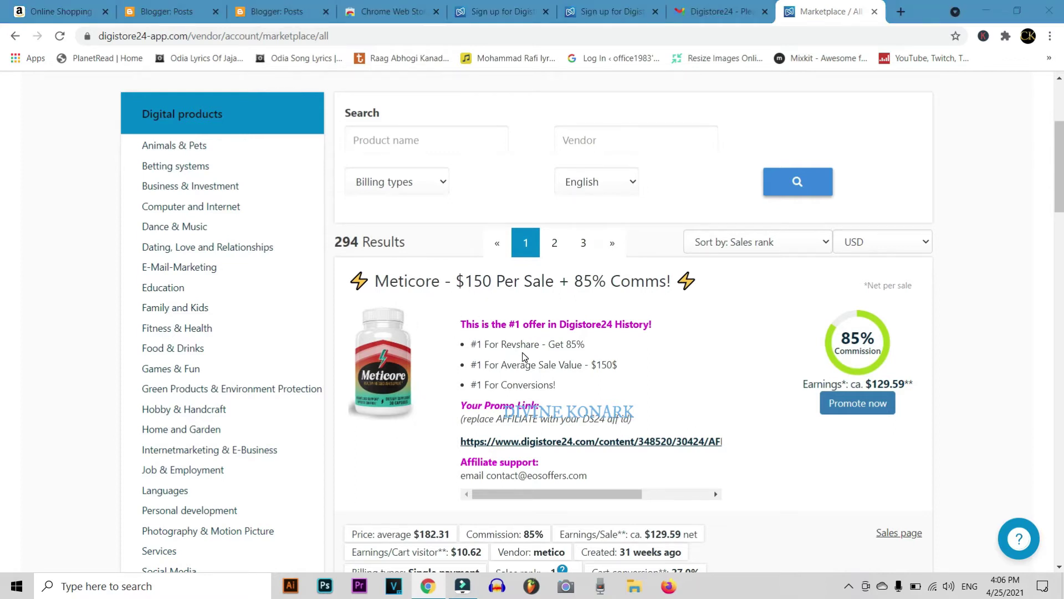
scroll(524, 356, down, 6)
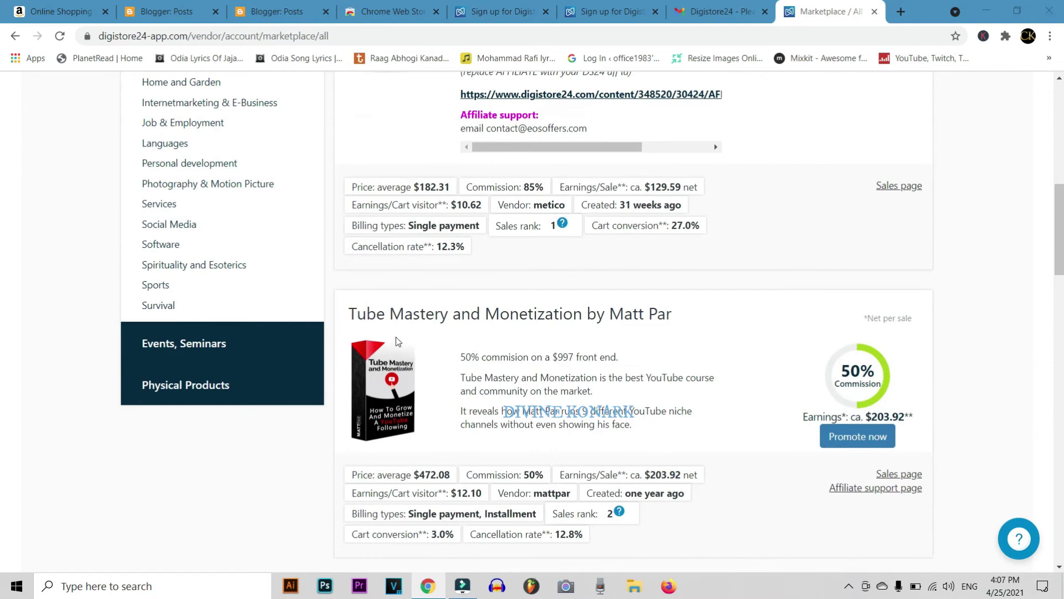
scroll(475, 299, up, 2)
Locate Tube Mastery and Monetization (50% commission) and request to promote it.
scroll(474, 299, down, 3)
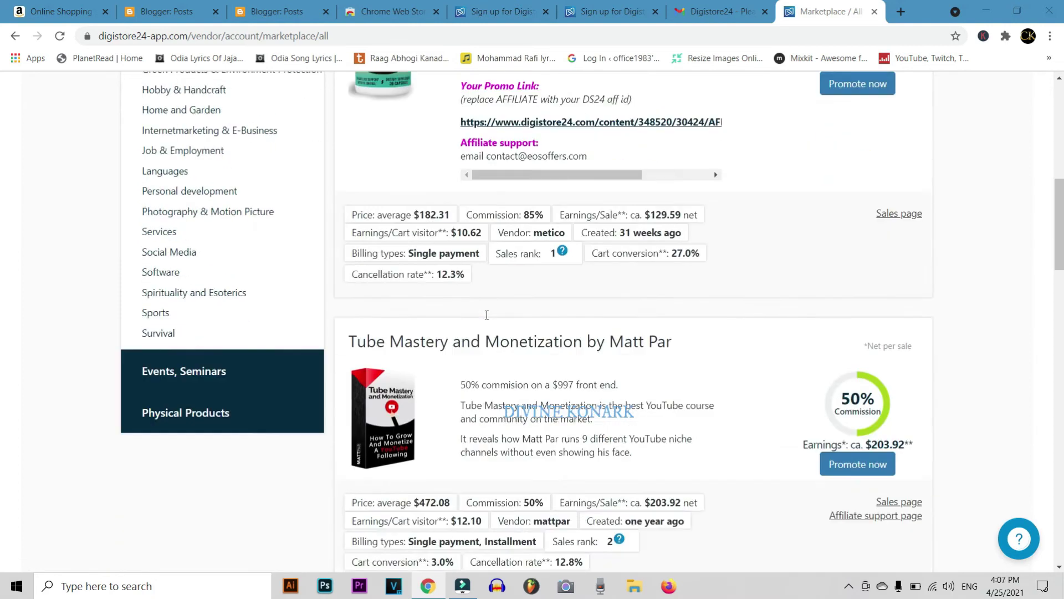
scroll(488, 315, up, 4)
scroll(488, 315, down, 5)
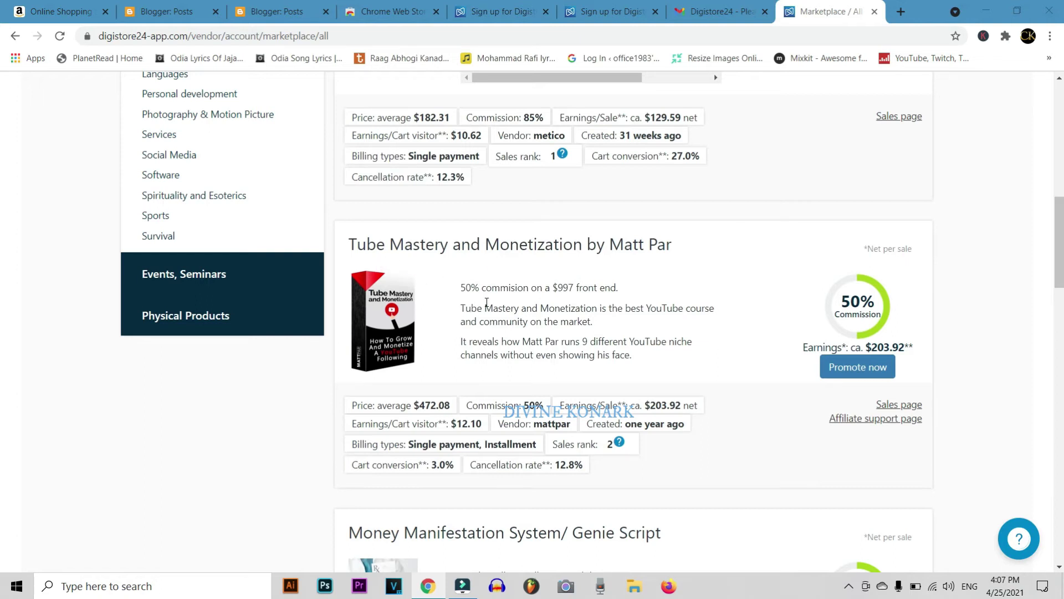
scroll(504, 353, down, 5)
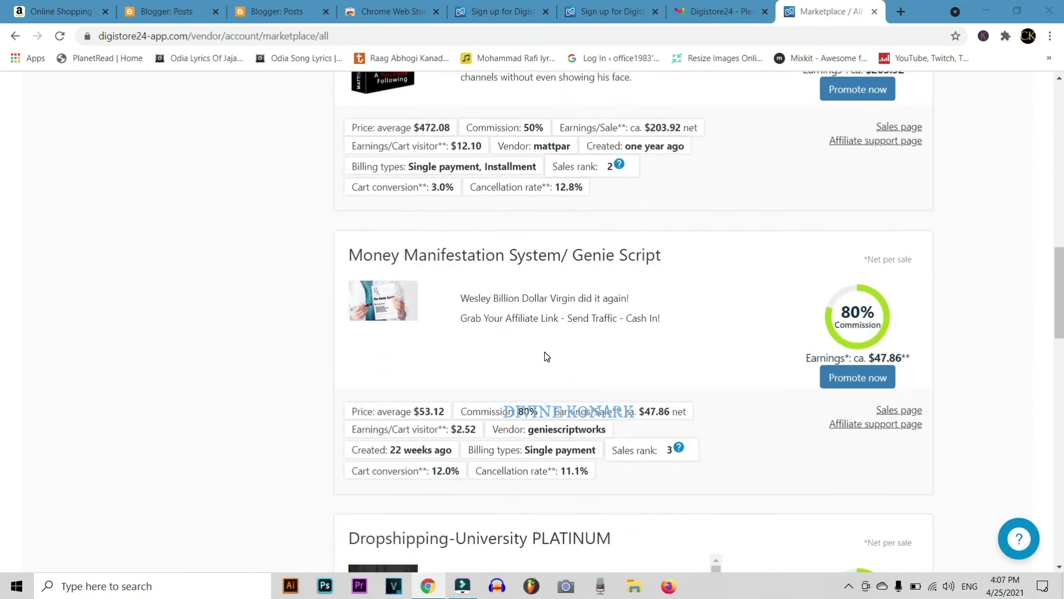
scroll(546, 355, up, 1)
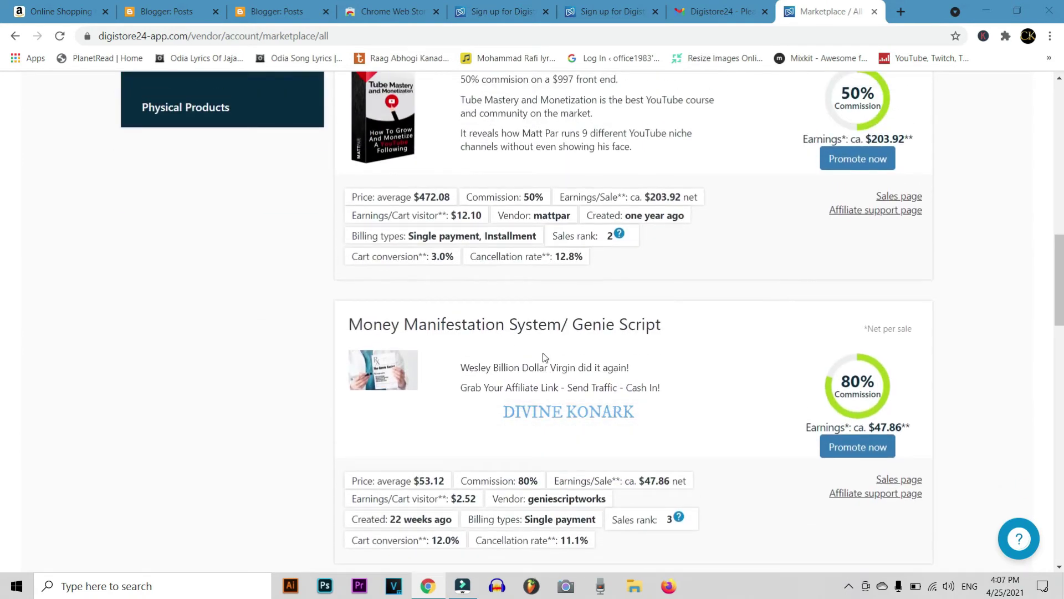
scroll(543, 357, up, 1)
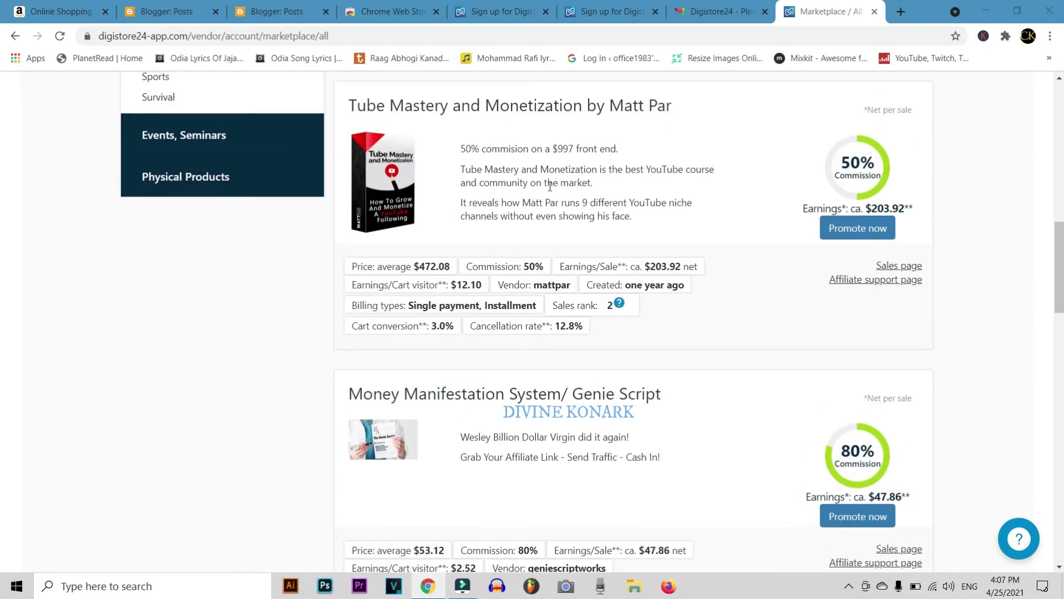
scroll(633, 234, up, 1)
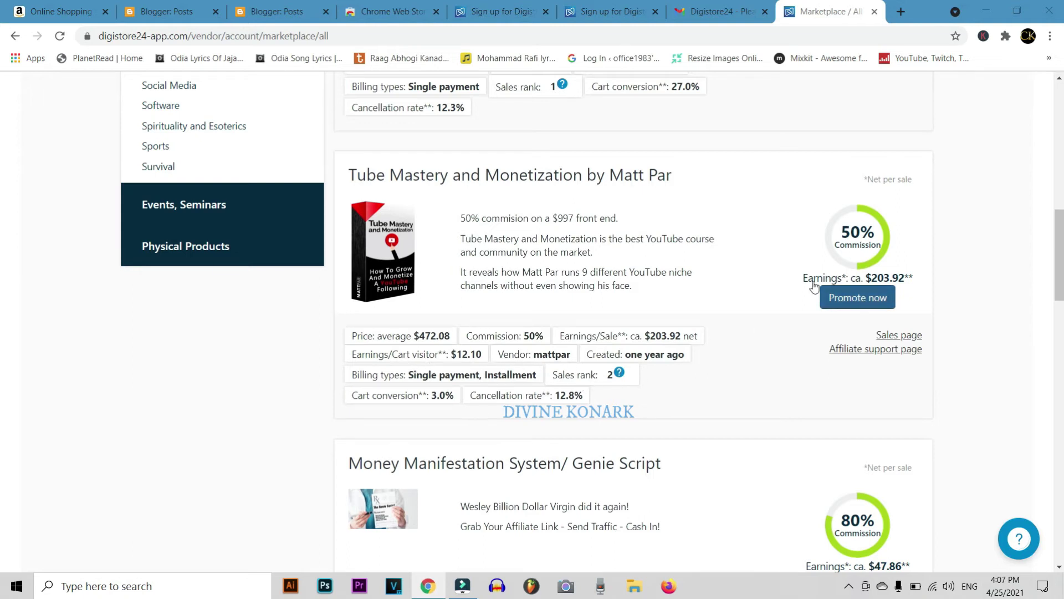
click(872, 299)
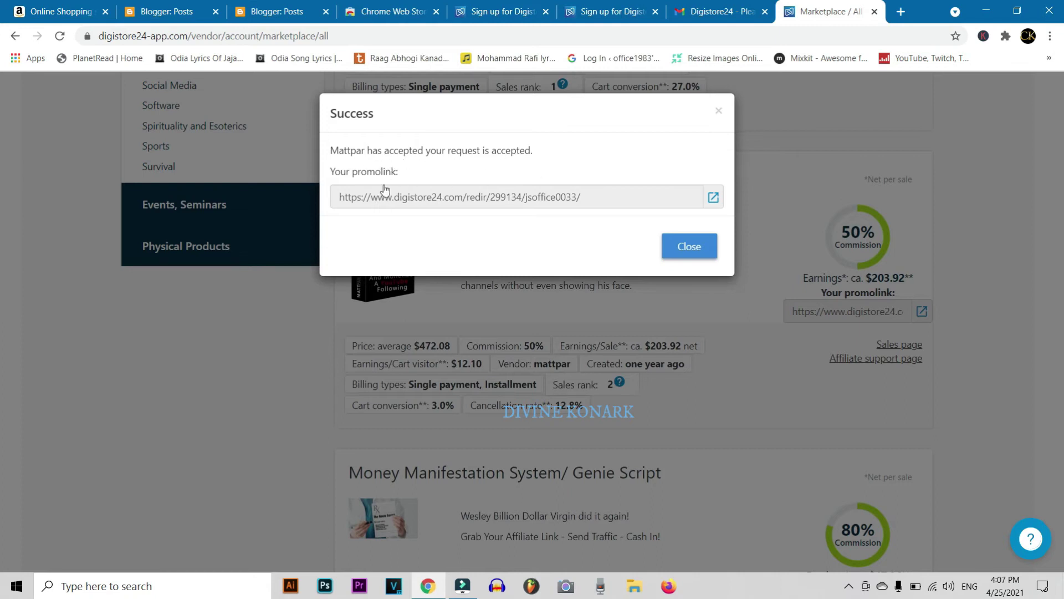
Copy the Tube Mastery promolink and load it in a new browser tab.
click(654, 201)
right_click(566, 195)
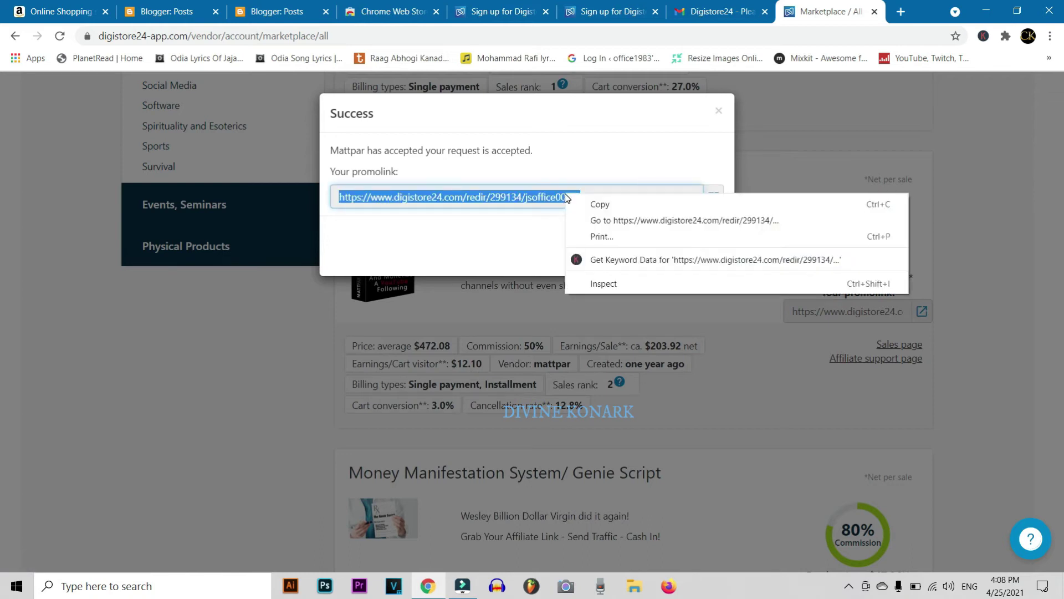
click(599, 205)
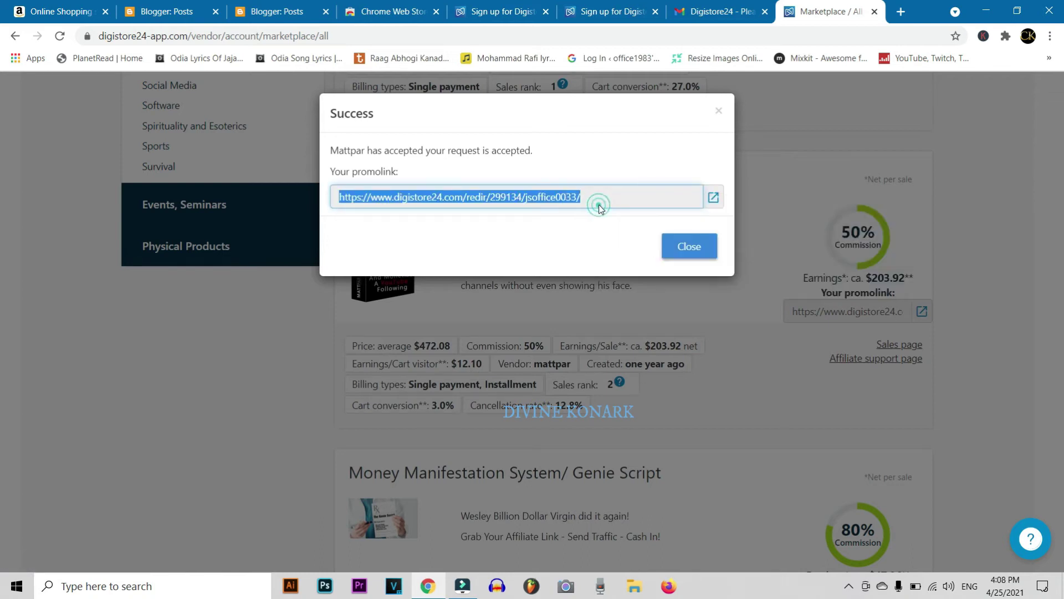
click(902, 11)
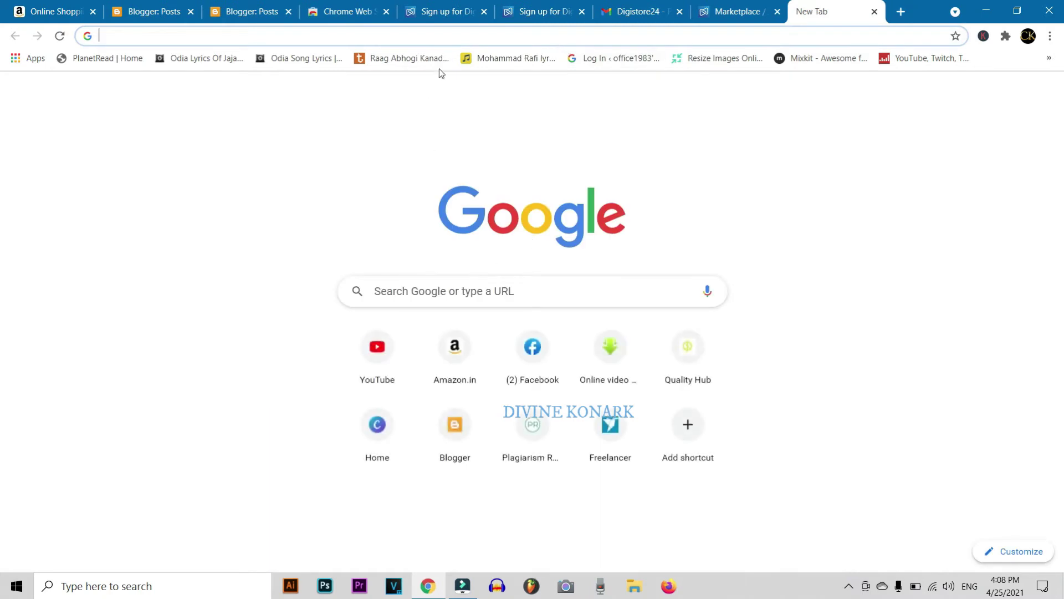
click(452, 38)
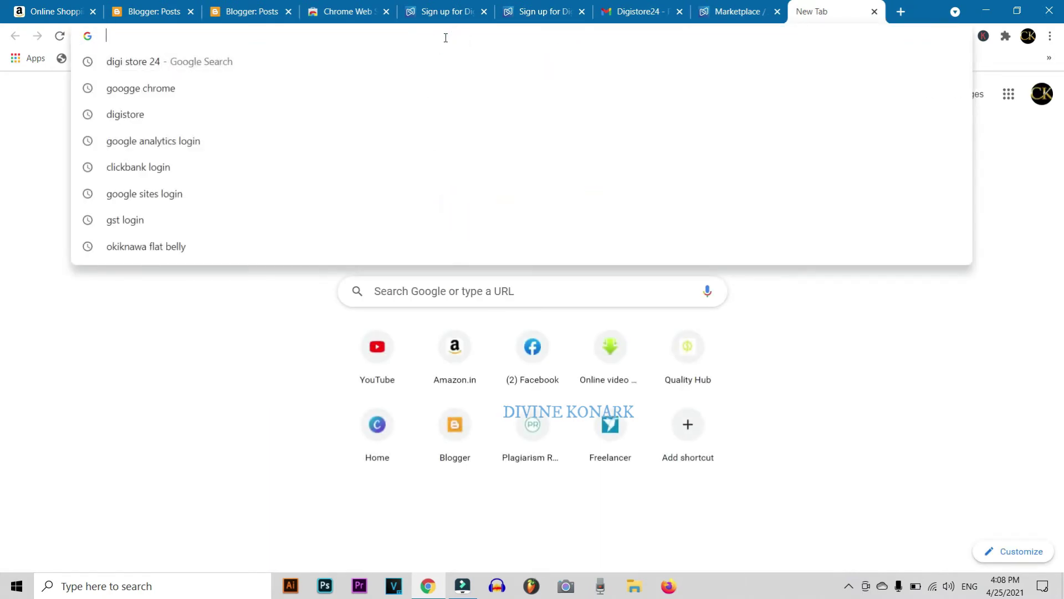
key(ctrl+v)
key(Return)
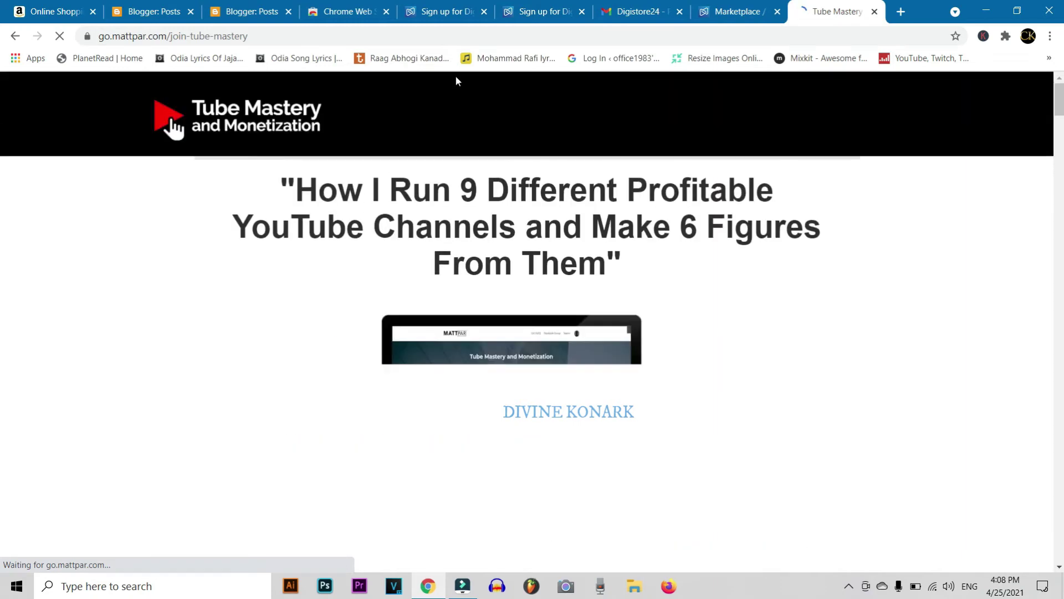
Scroll through the Tube Mastery sales page to review the offer and course modules.
scroll(460, 229, down, 5)
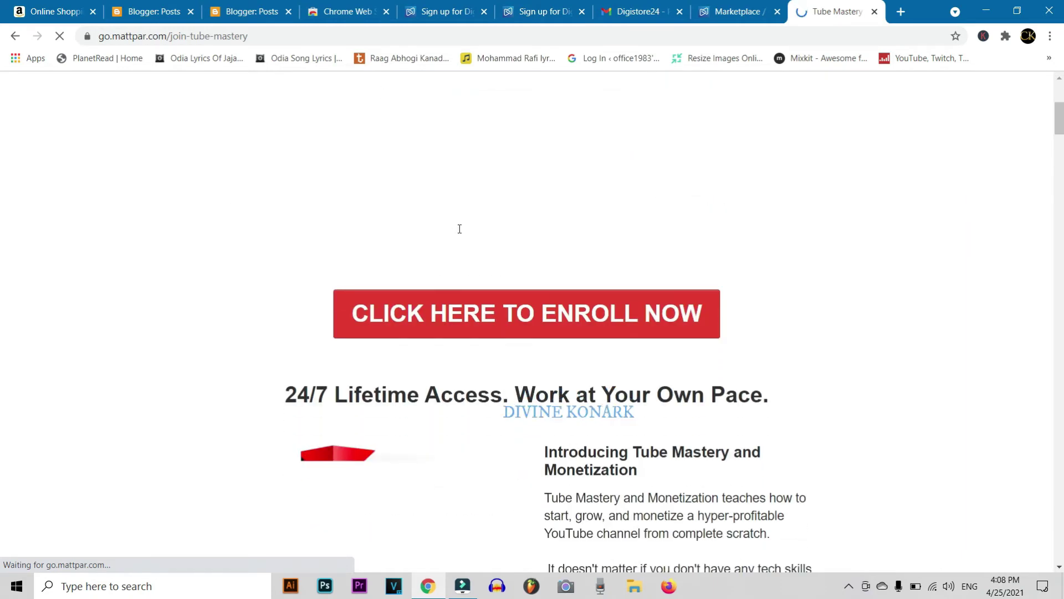
scroll(459, 229, down, 6)
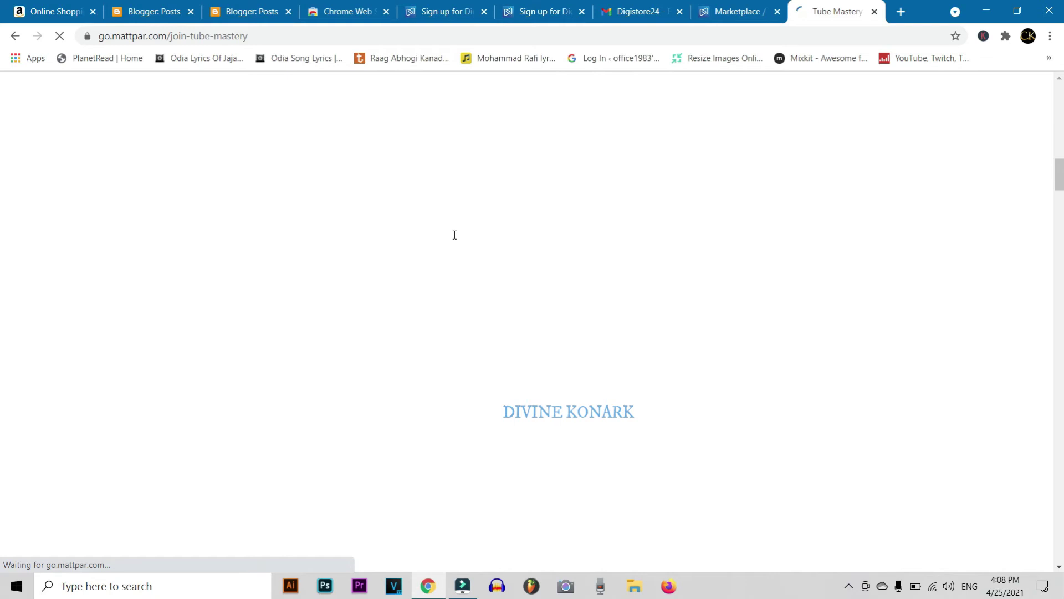
scroll(460, 245, down, 15)
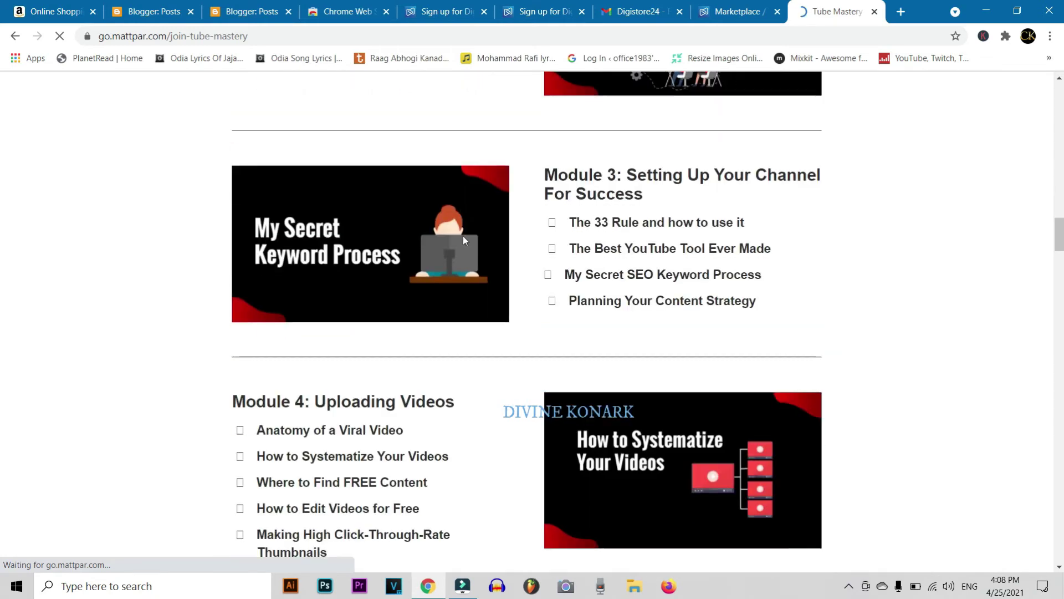
scroll(464, 240, down, 13)
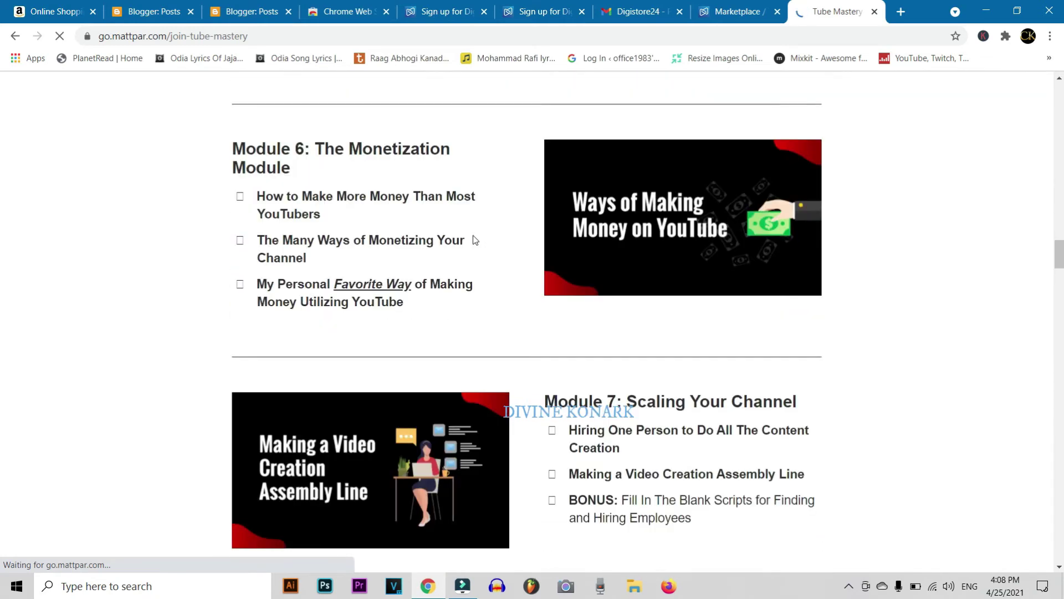
scroll(474, 242, down, 15)
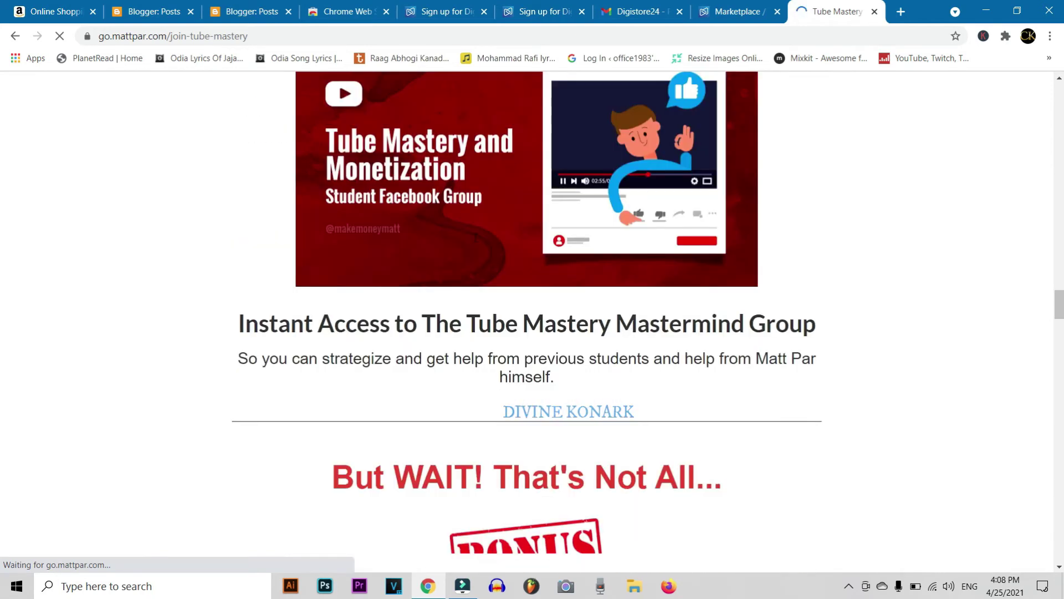
scroll(475, 238, down, 15)
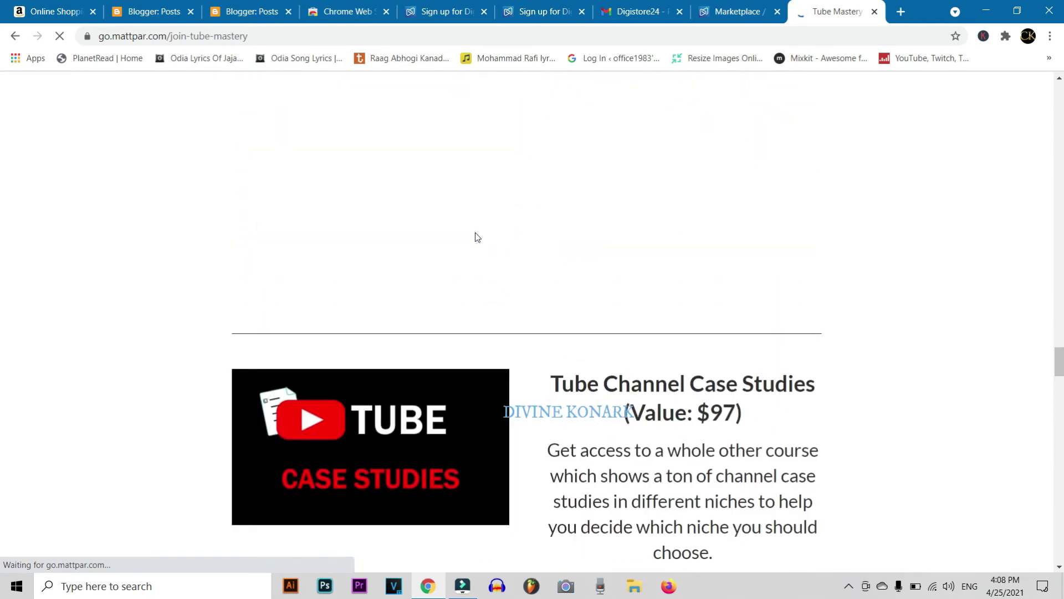
scroll(477, 239, down, 6)
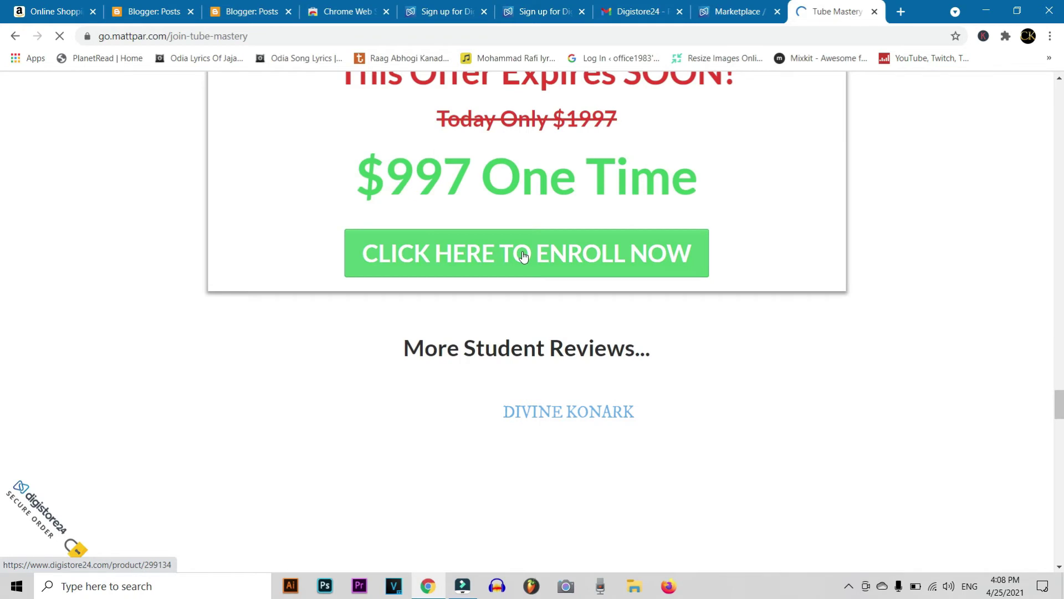
scroll(486, 252, up, 2)
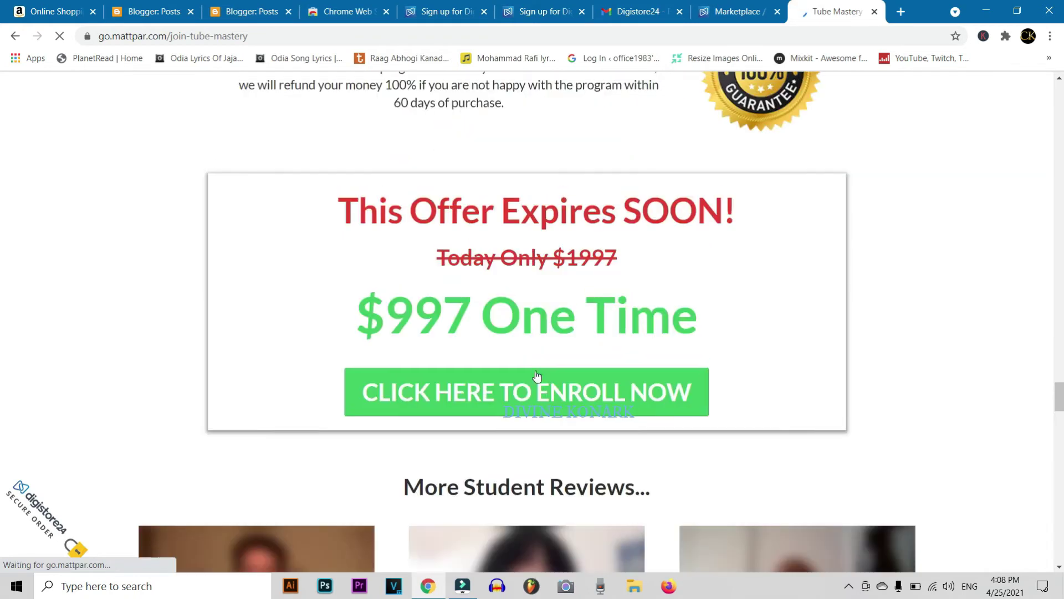
scroll(543, 384, down, 6)
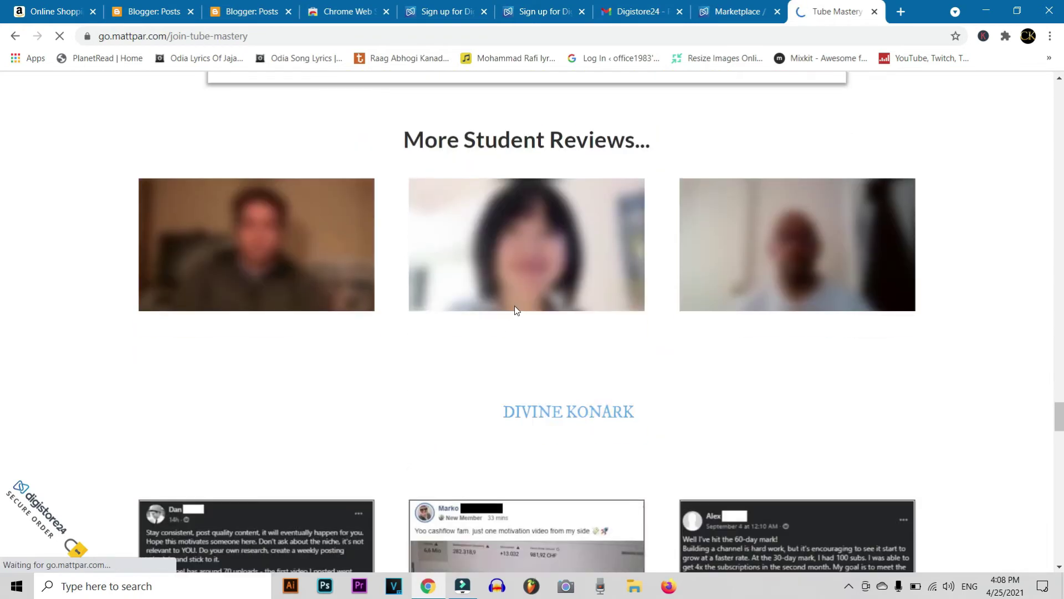
scroll(514, 310, down, 12)
Check the $997 one-time price, then return to the marketplace's Success promolink dialog.
scroll(531, 313, up, 8)
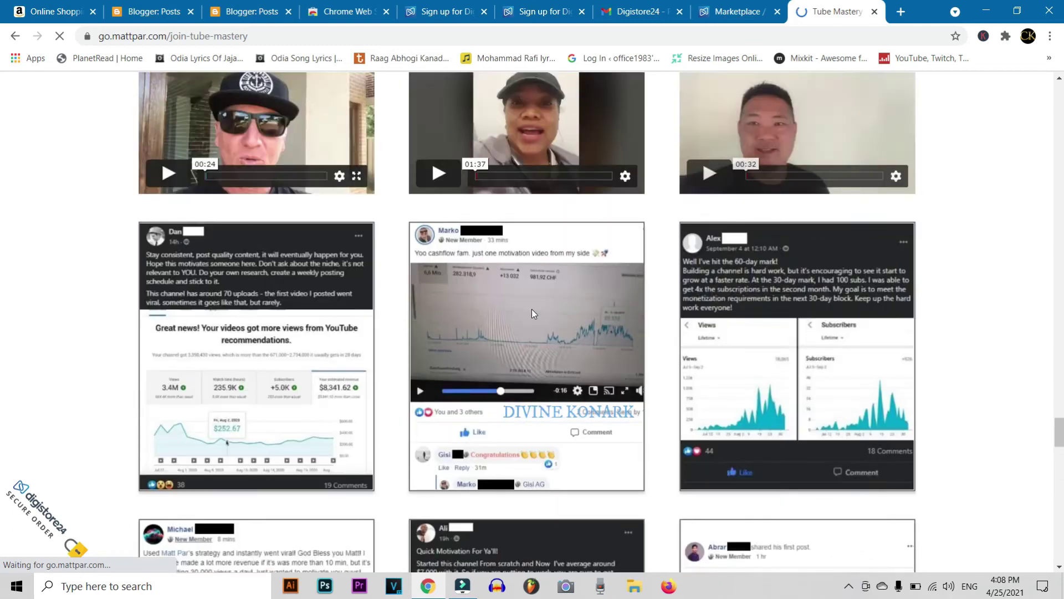
scroll(531, 309, up, 13)
scroll(535, 262, down, 5)
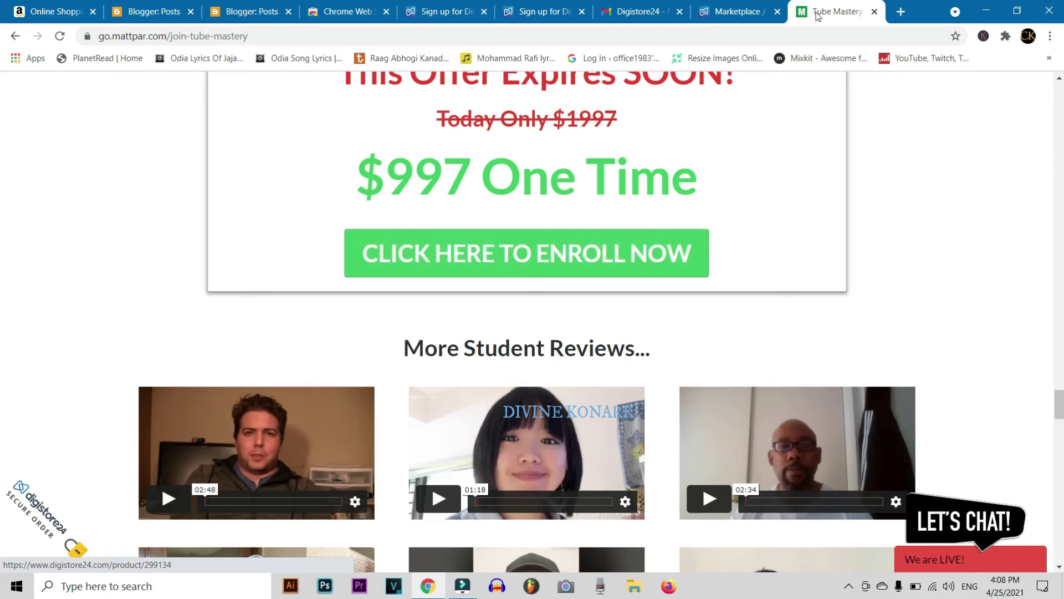
scroll(610, 277, up, 10)
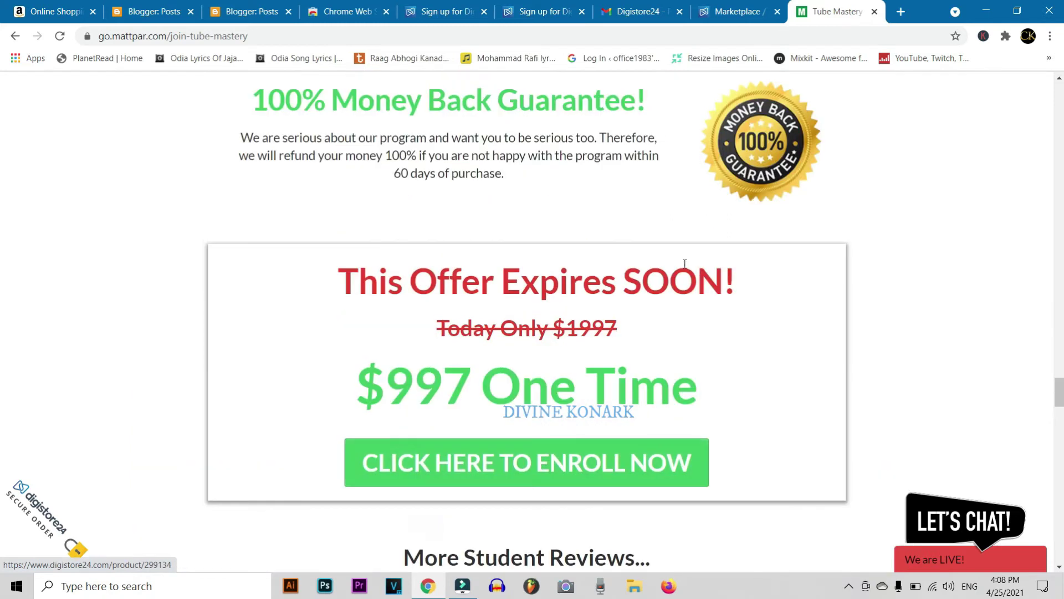
scroll(595, 291, up, 15)
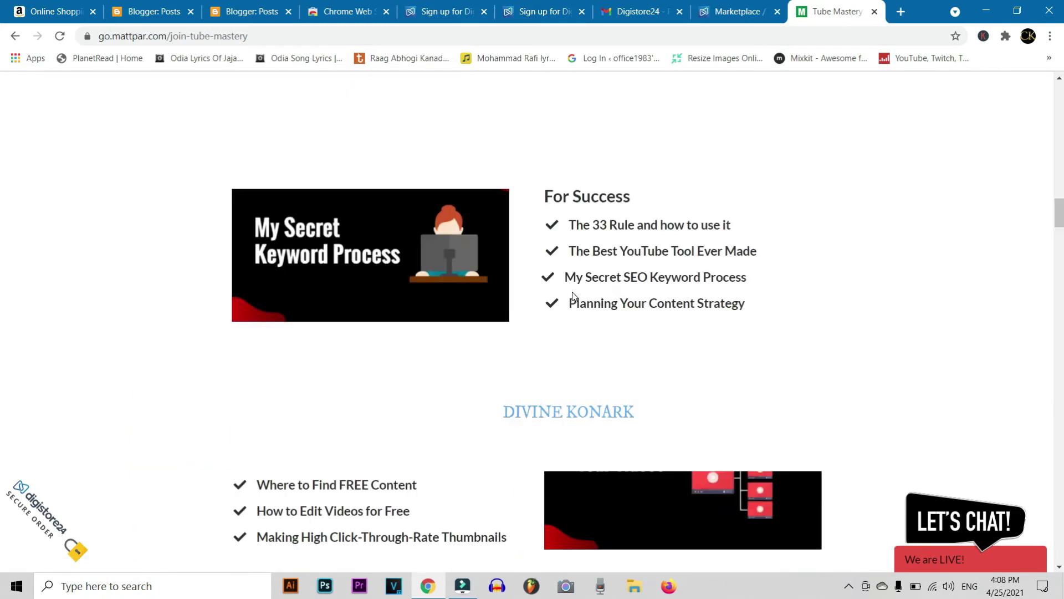
click(735, 12)
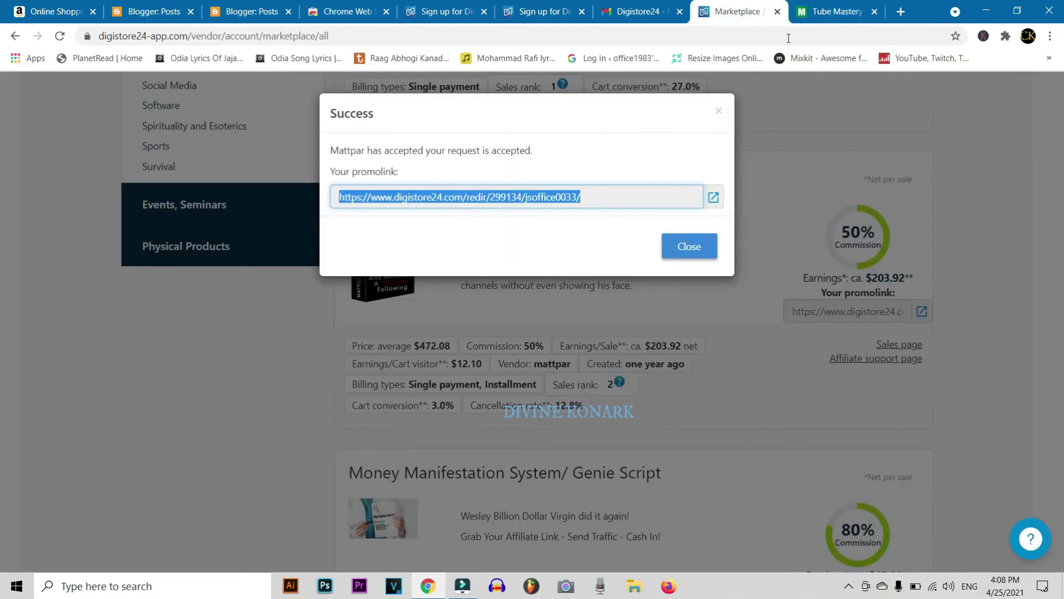
In a new tab, search Google for 'google sites login' using the search suggestion.
click(901, 12)
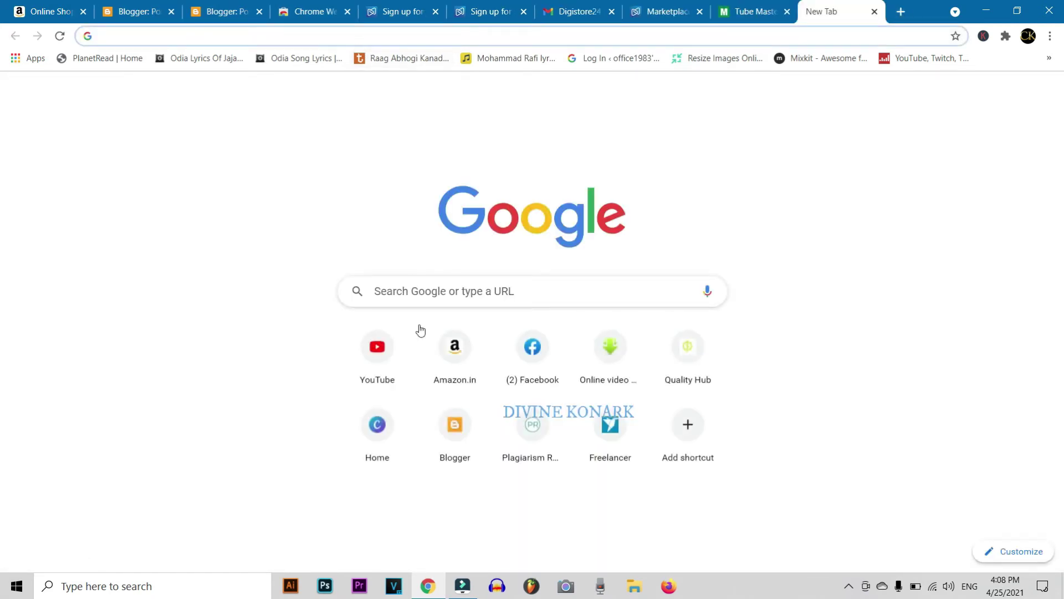
click(414, 299)
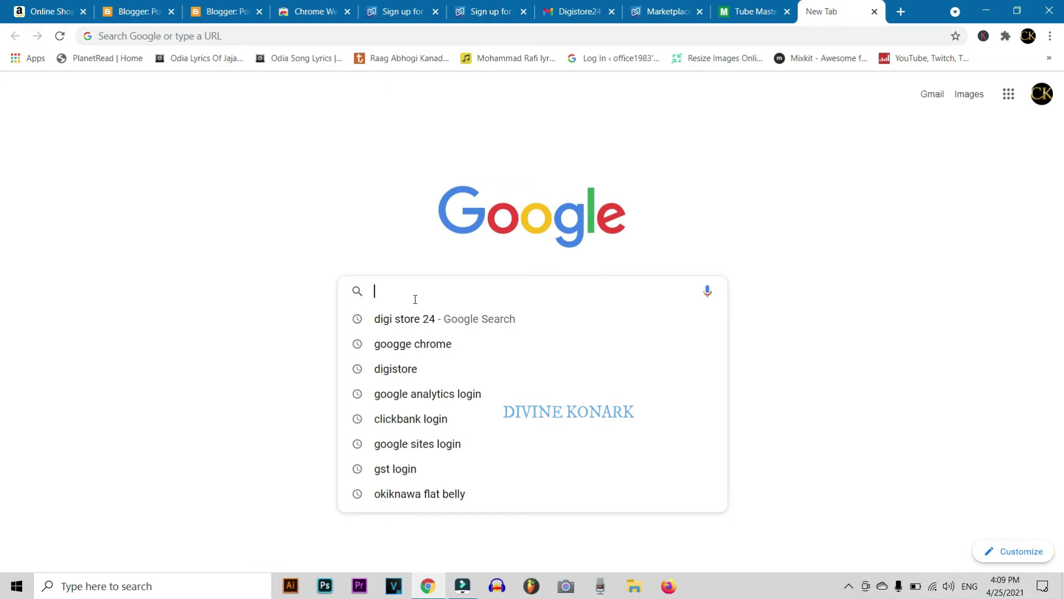
text(OO)
text(GLE)
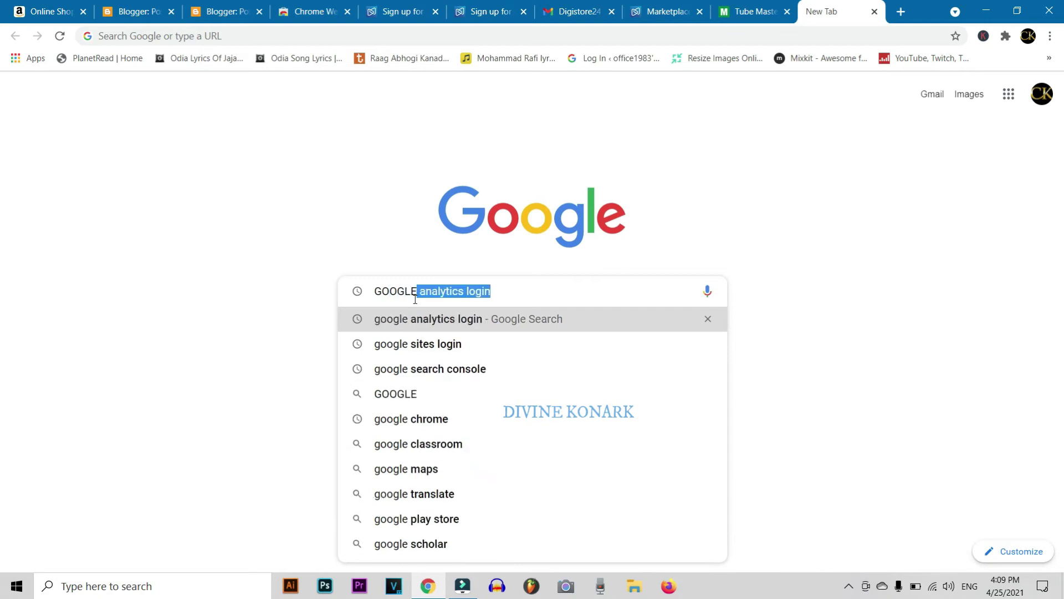
click(429, 347)
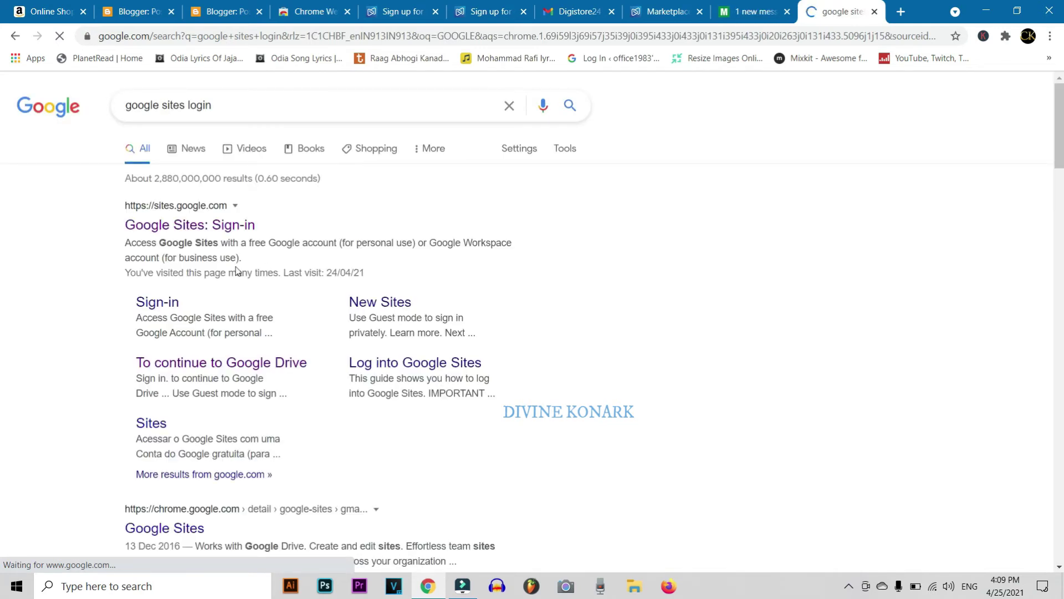
Open Google Sites from the search results and start a new Blank site.
click(195, 224)
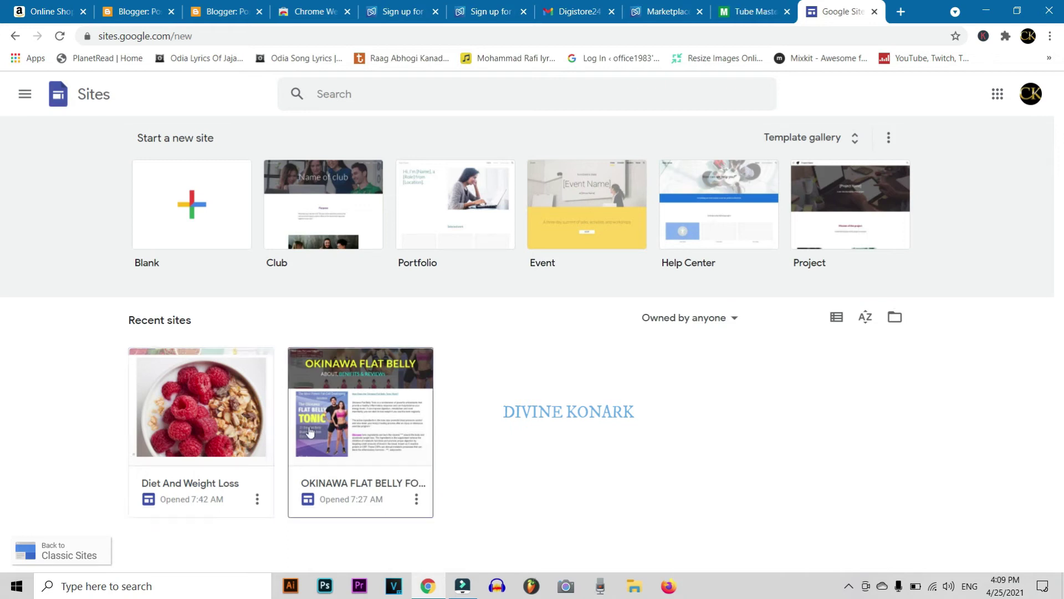
click(195, 210)
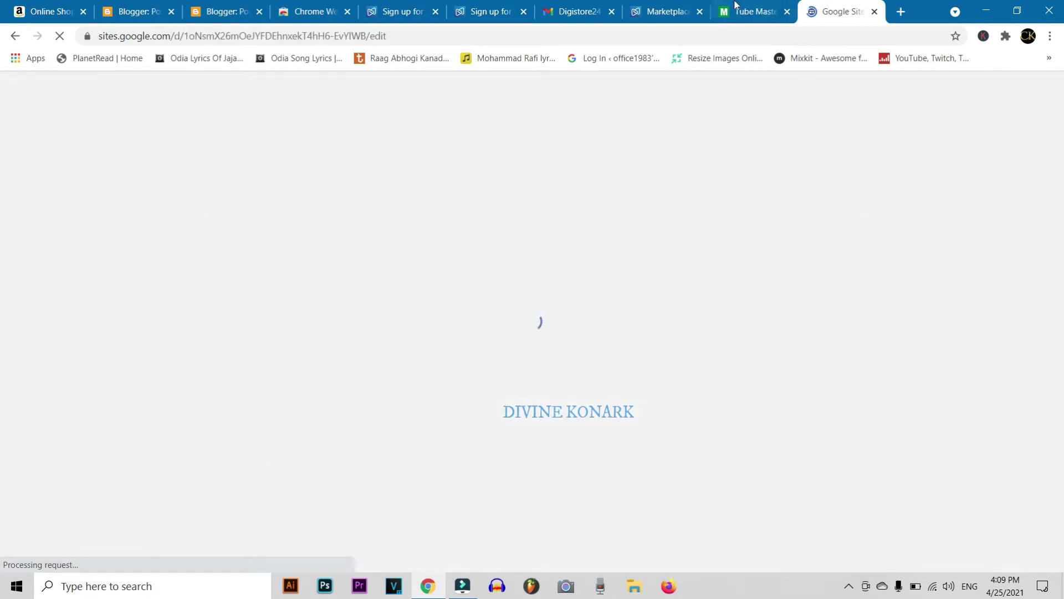
Select the full quoted 9-channels, 6-figures headline on the Tube Mastery page, then return to the untitled site.
click(741, 11)
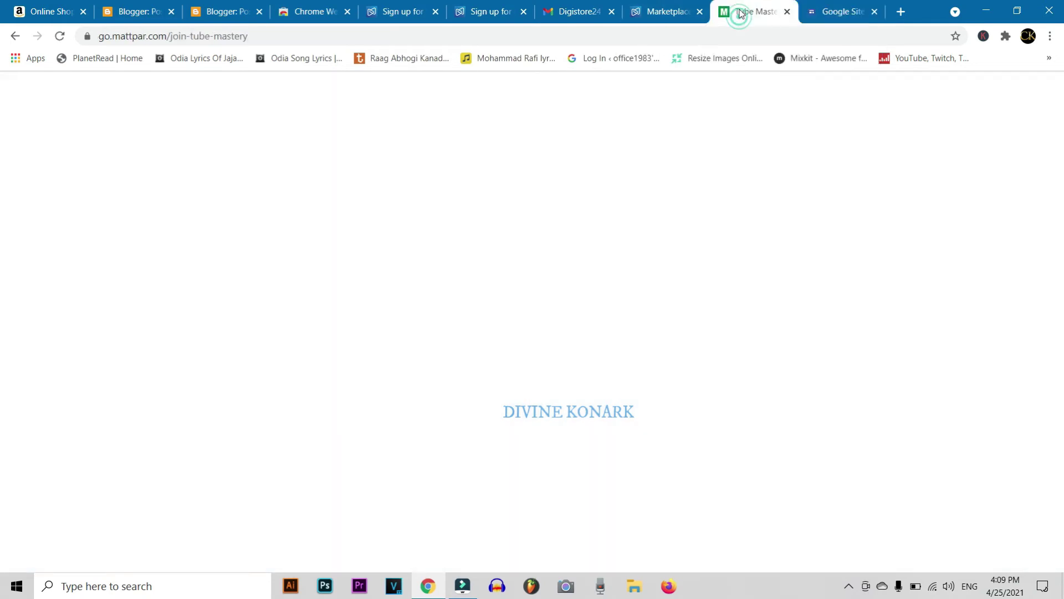
scroll(505, 221, up, 20)
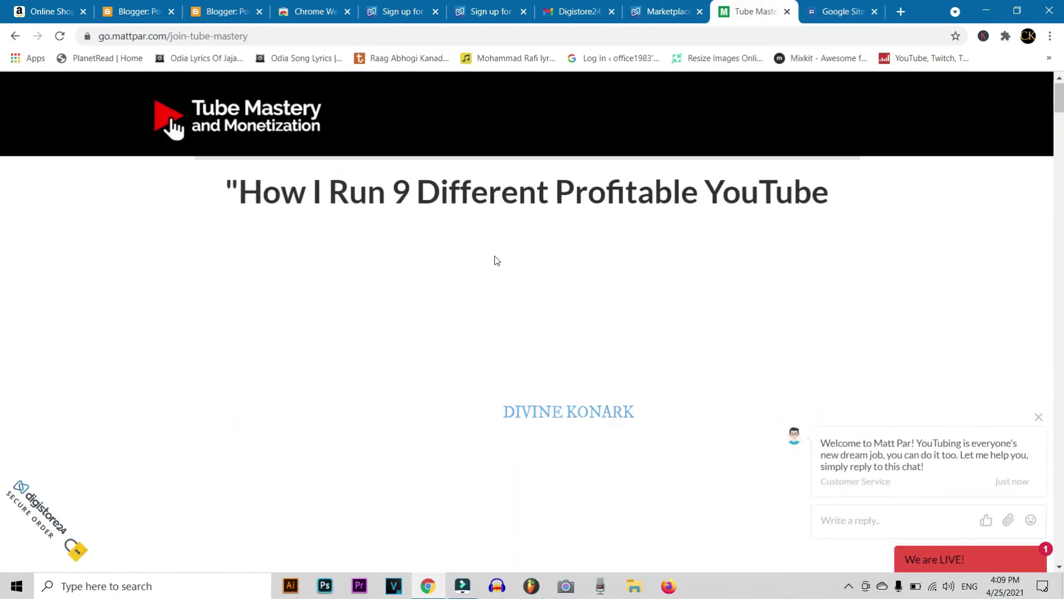
drag(239, 191, 832, 229)
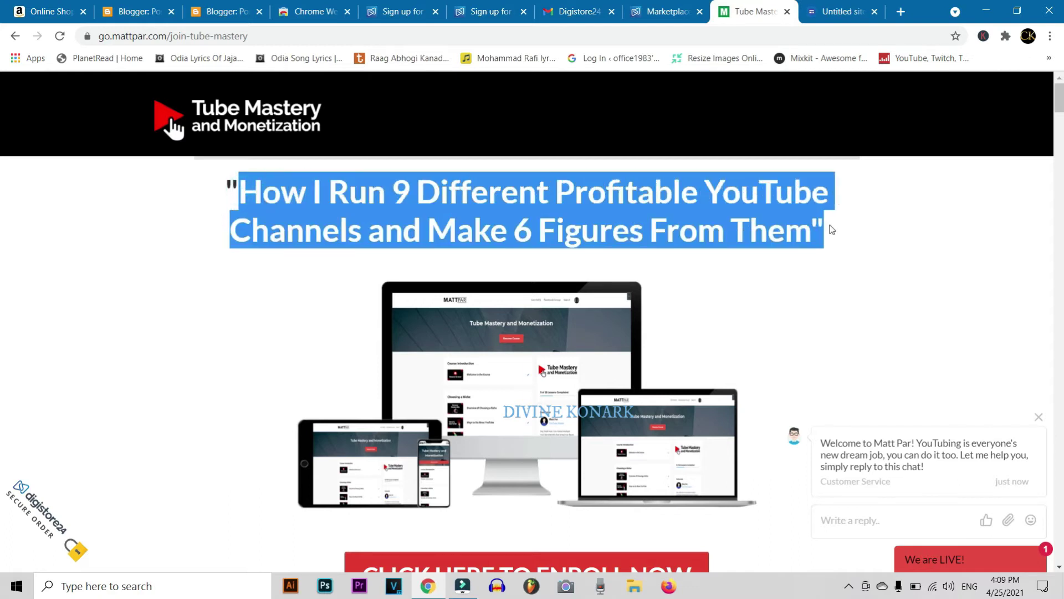
drag(227, 180, 828, 244)
key(ctrl+c)
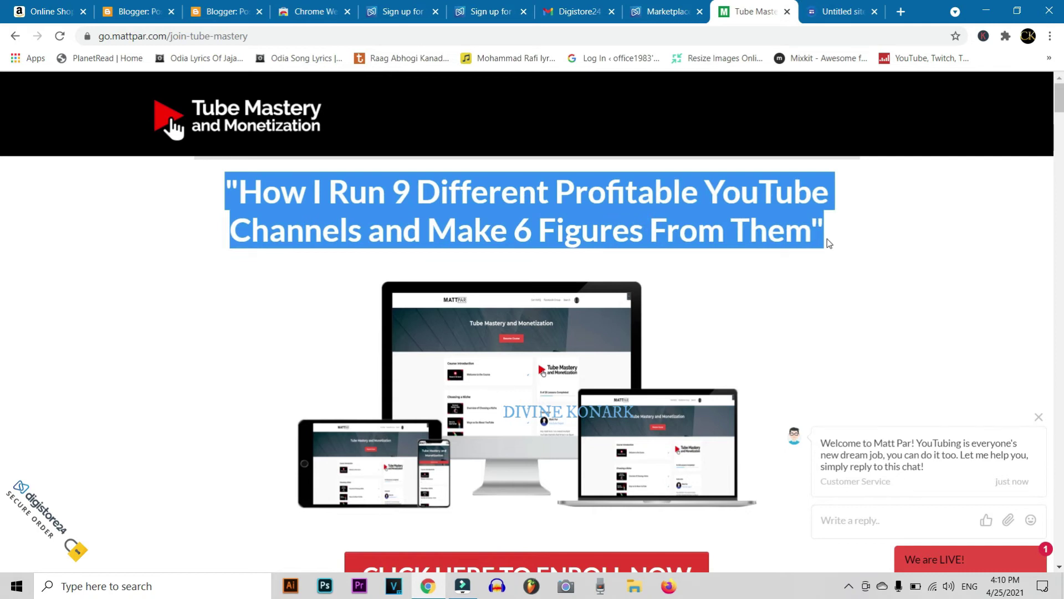
click(841, 12)
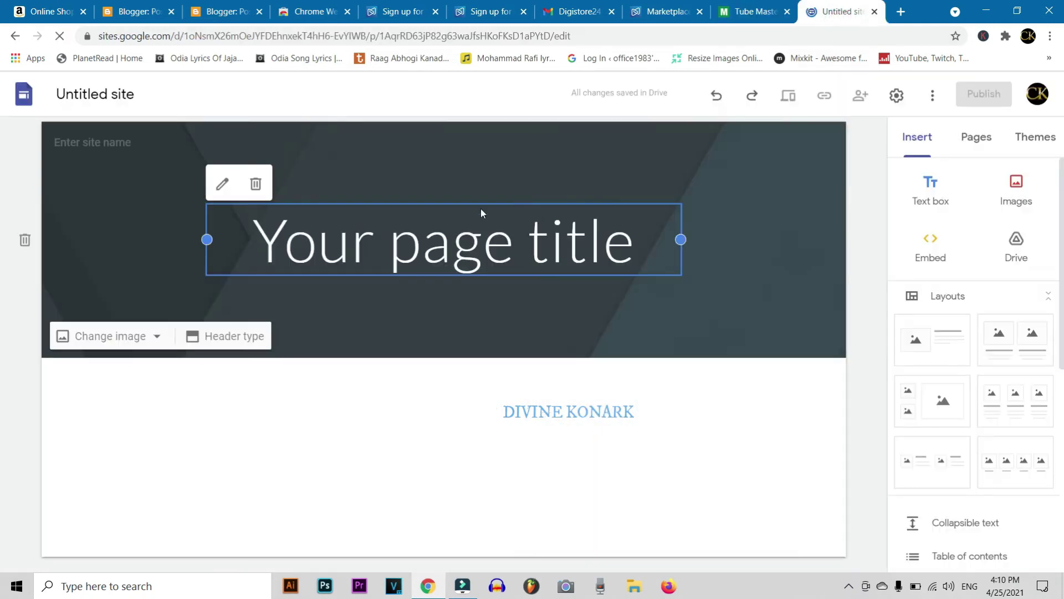
Paste the headline over the page title placeholder and try the Large banner and Cover header layouts.
click(405, 247)
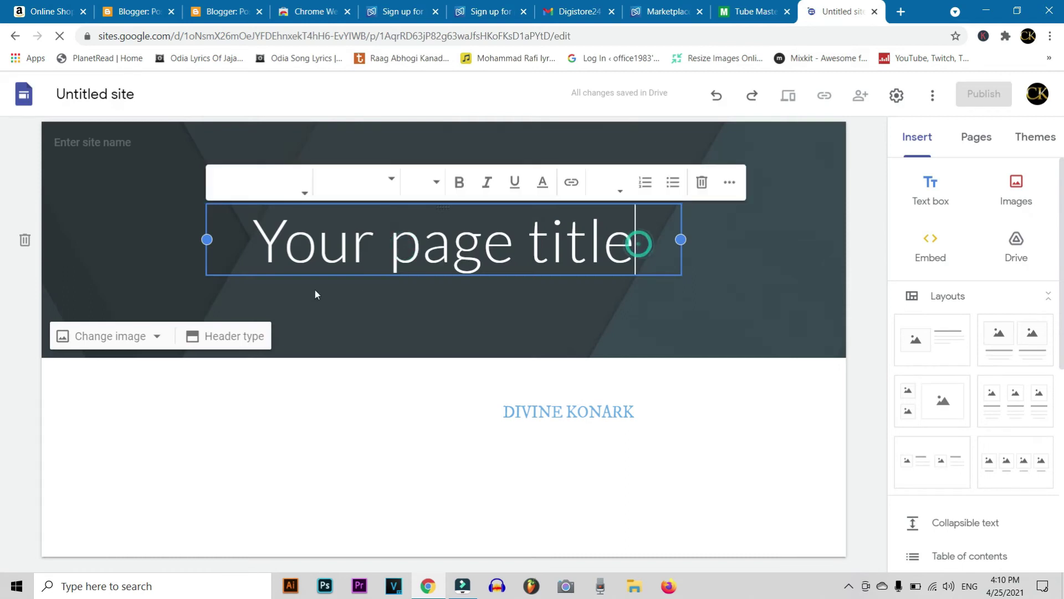
drag(637, 244, 238, 256)
key(ctrl+v)
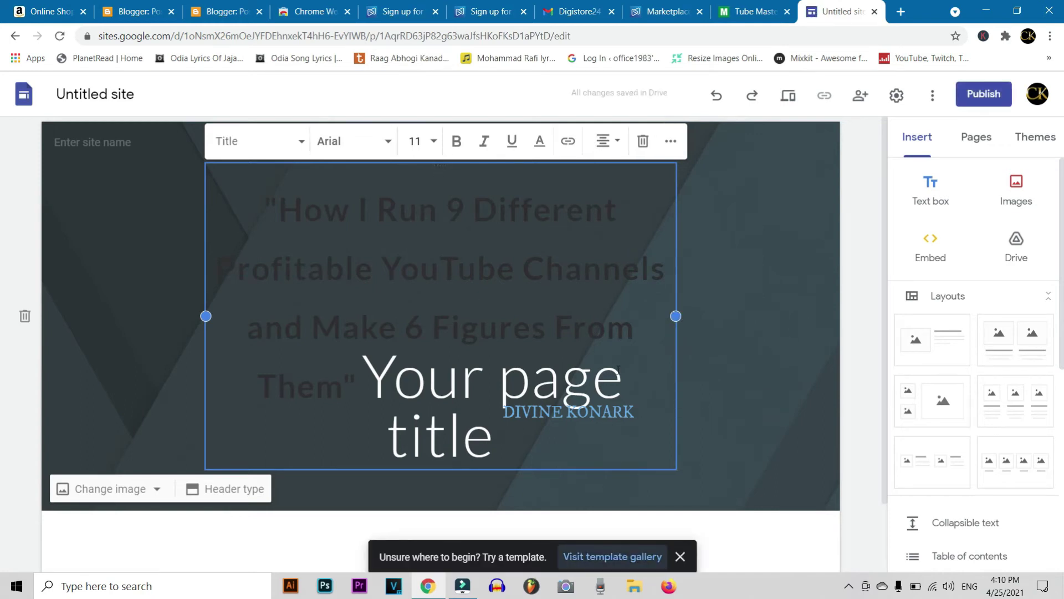
click(707, 326)
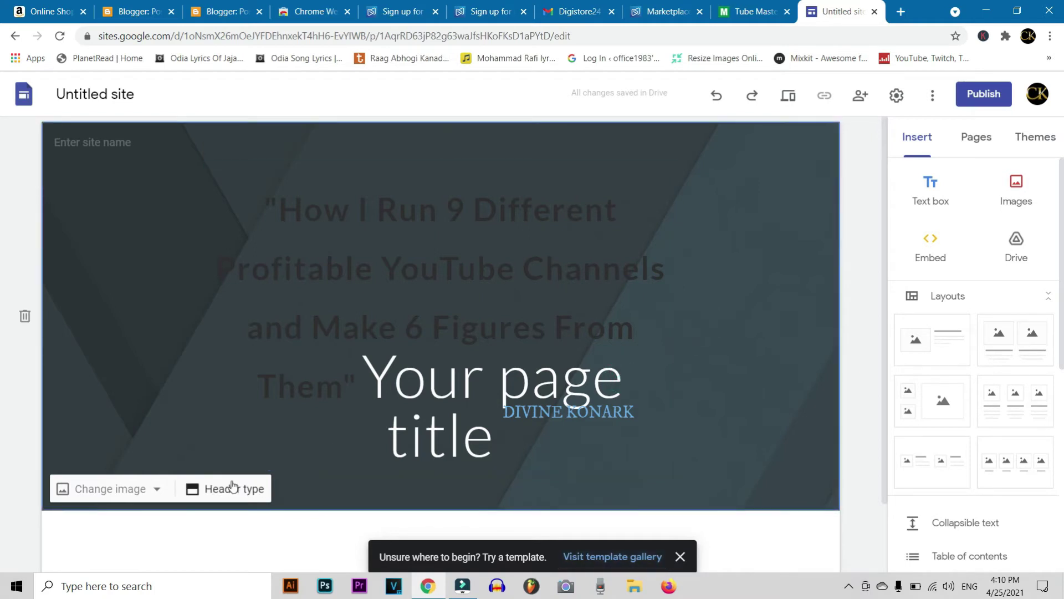
click(208, 490)
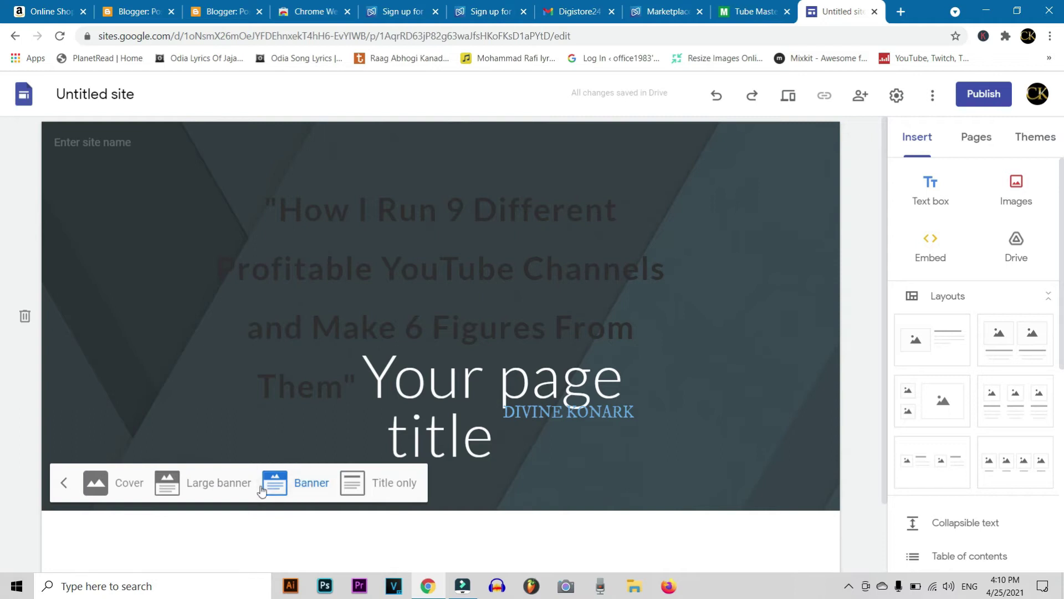
click(209, 484)
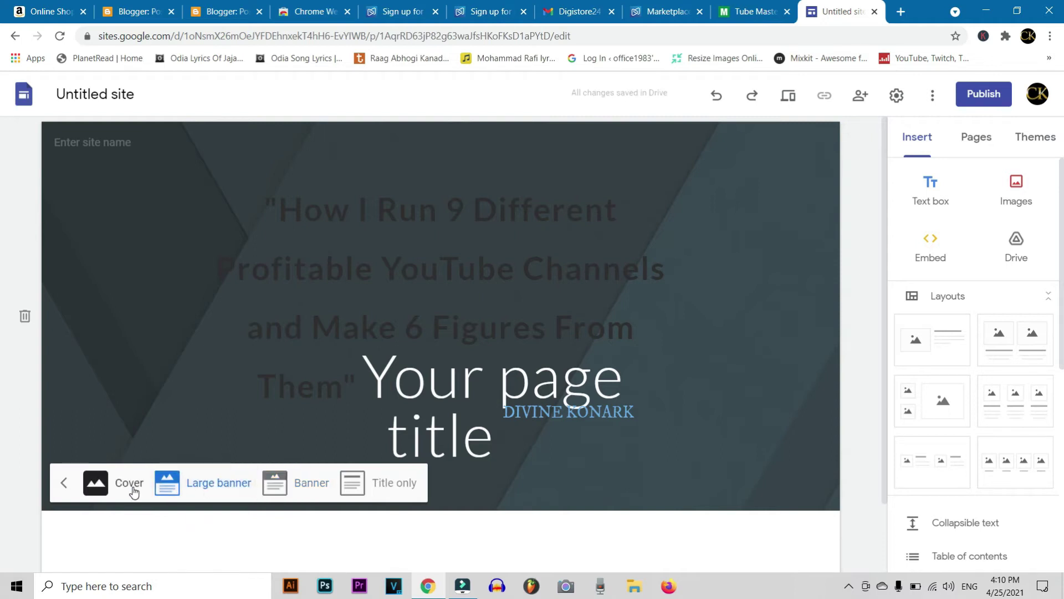
click(129, 483)
Remove leftover placeholder words, make the headline red, and widen its box to fit two lines.
click(482, 414)
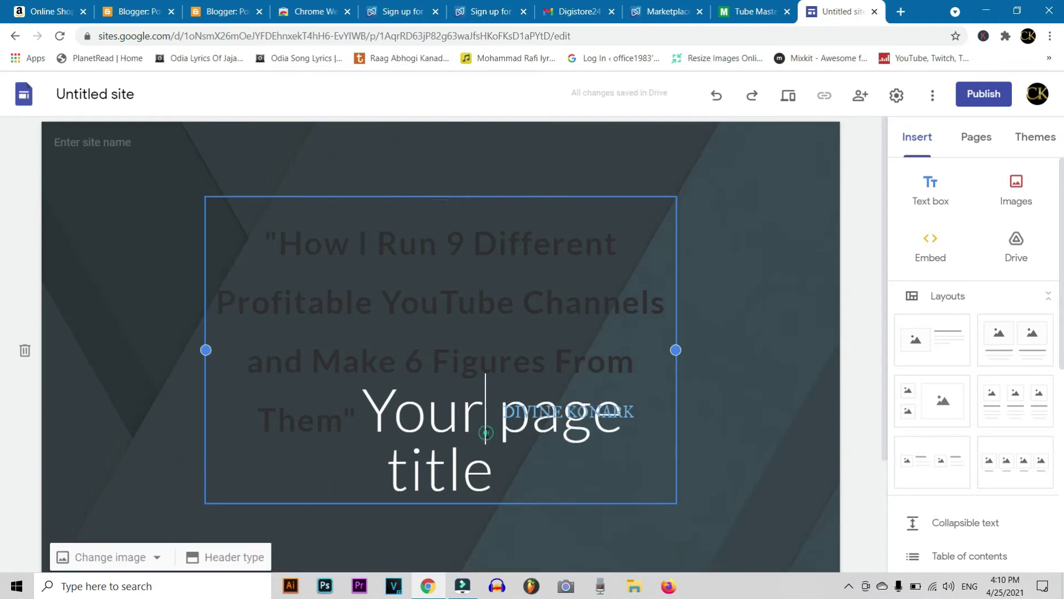
drag(497, 462, 374, 425)
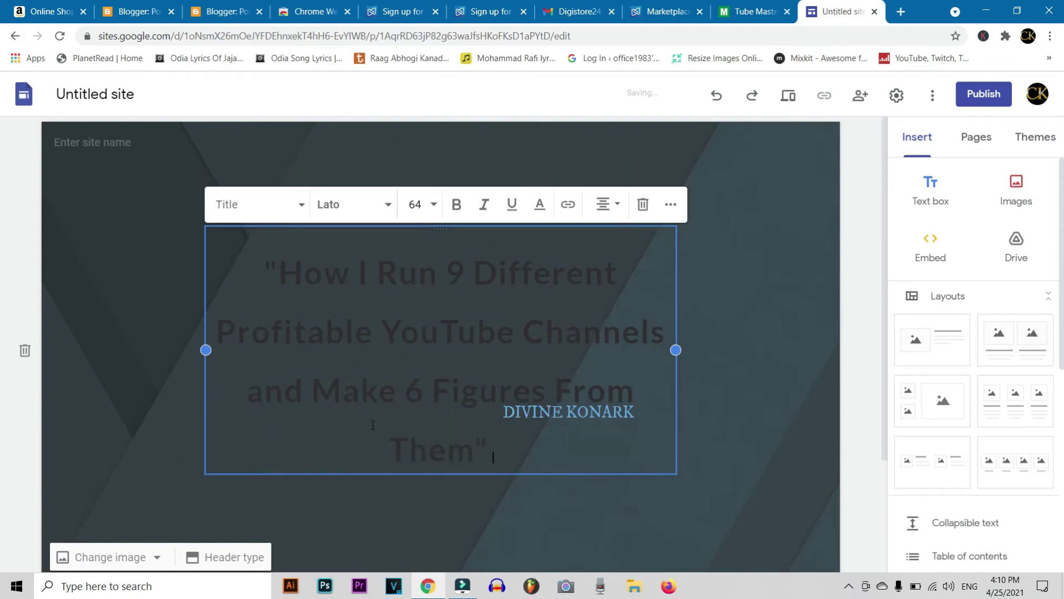
click(624, 332)
drag(494, 449, 225, 282)
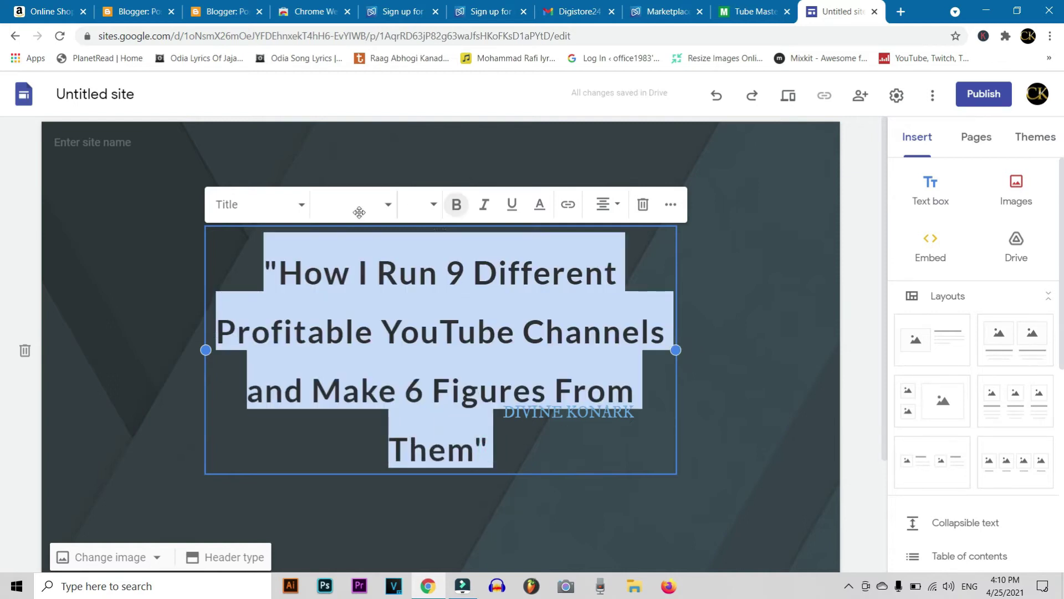
click(538, 205)
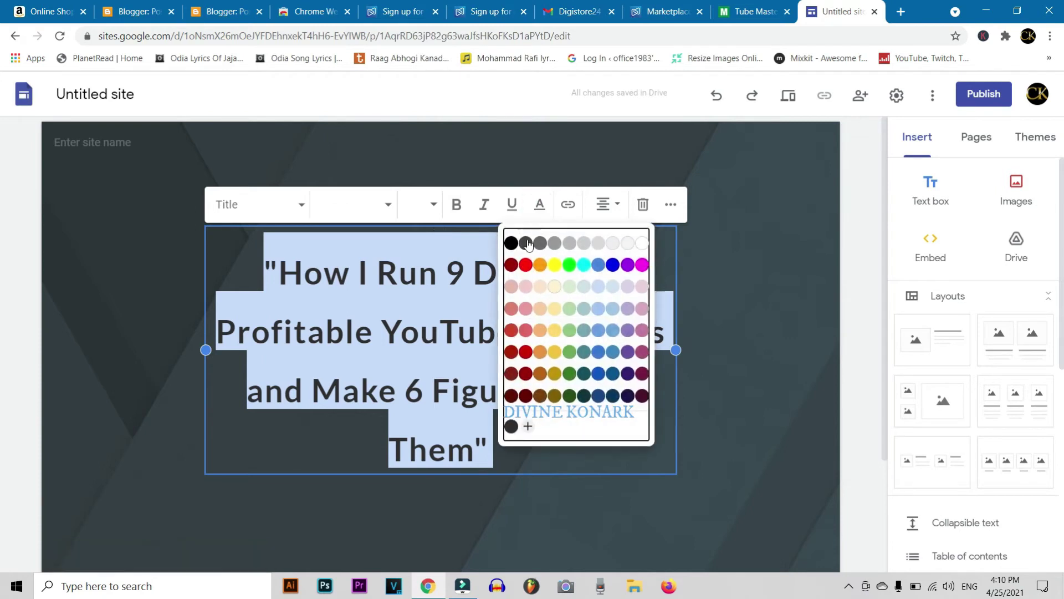
click(531, 266)
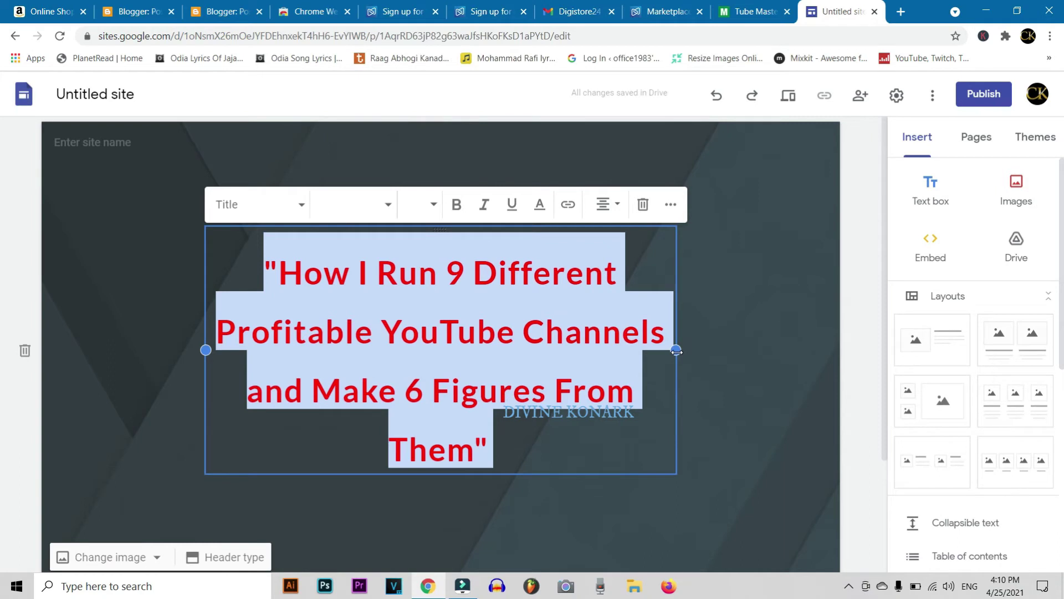
drag(677, 350, 842, 309)
drag(206, 350, 84, 350)
Switch the header type back to Banner.
scroll(274, 299, down, 3)
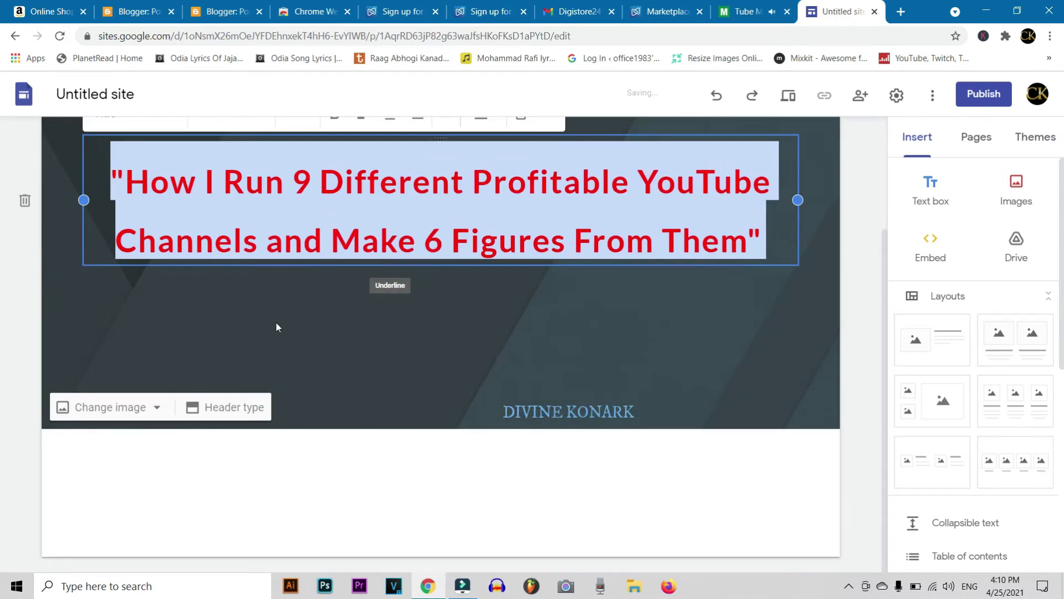
click(209, 408)
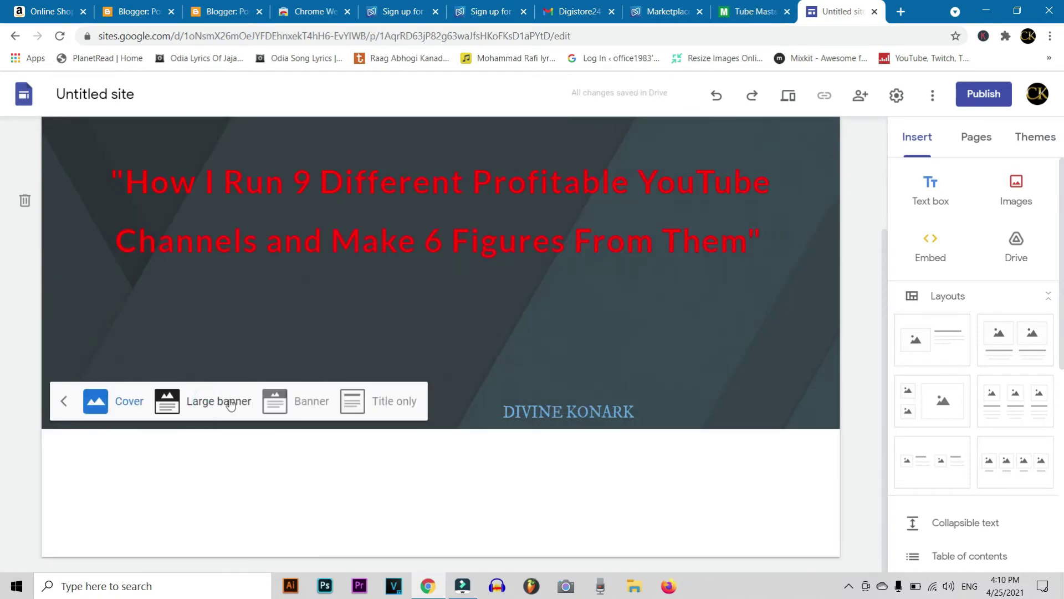
click(299, 402)
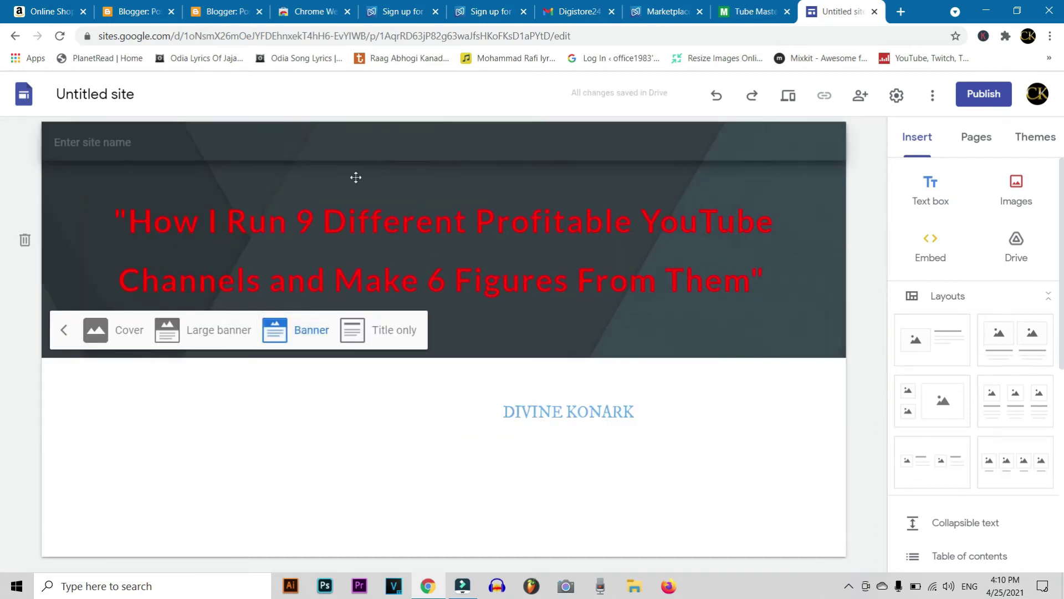
click(258, 169)
click(128, 142)
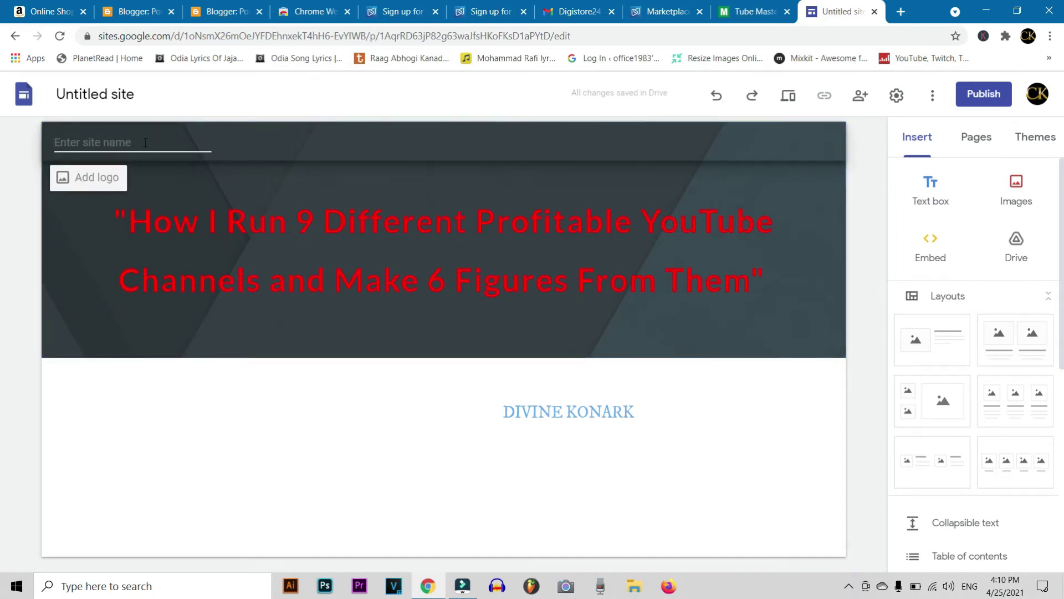
Enter YOUTUBE MASTERY as the site name and select the title text.
text(tUB)
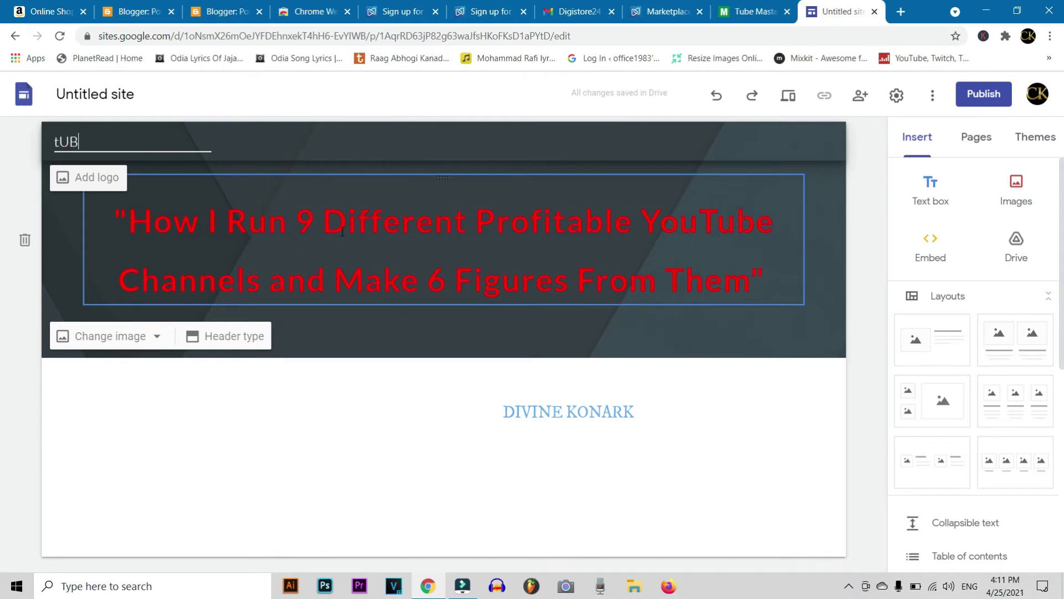
key(BackSpace)
key(BackSpace)
text(YOUTUBE MASTERY)
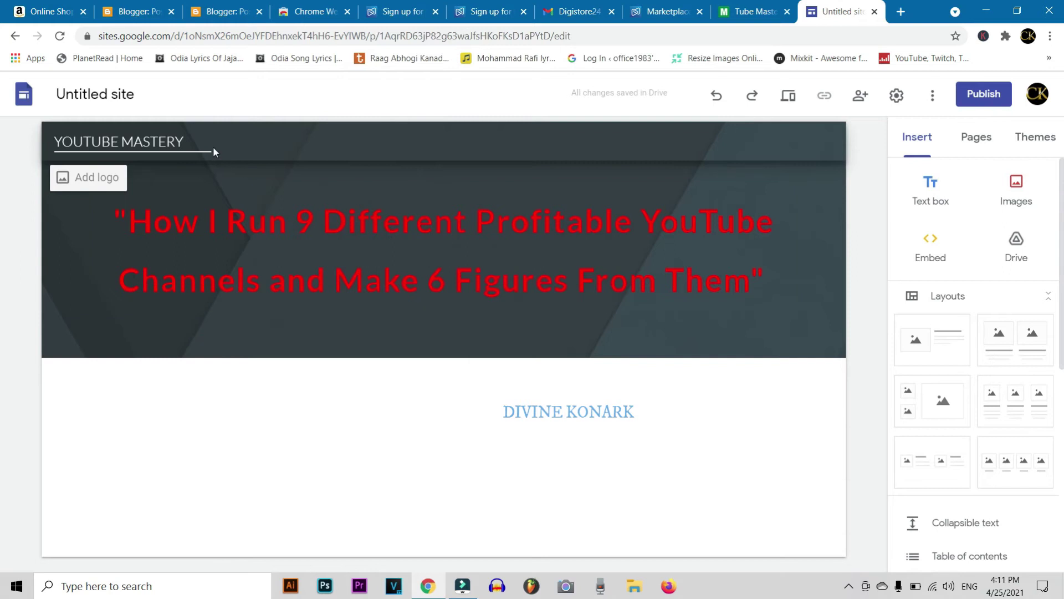
click(147, 94)
click(192, 92)
triple_click(192, 93)
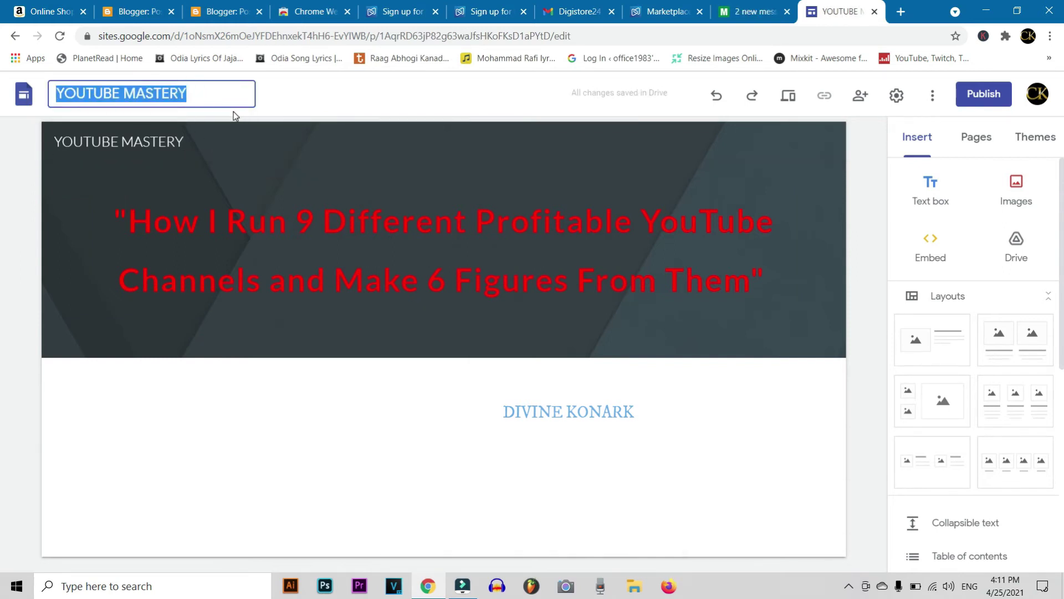
mouse_move(298, 235)
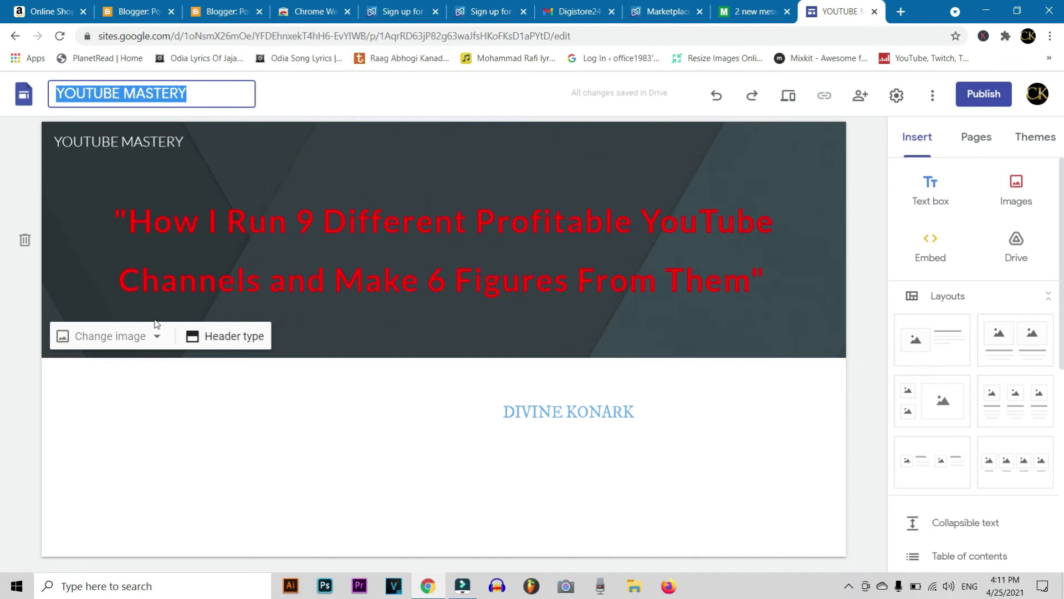
click(157, 336)
click(121, 379)
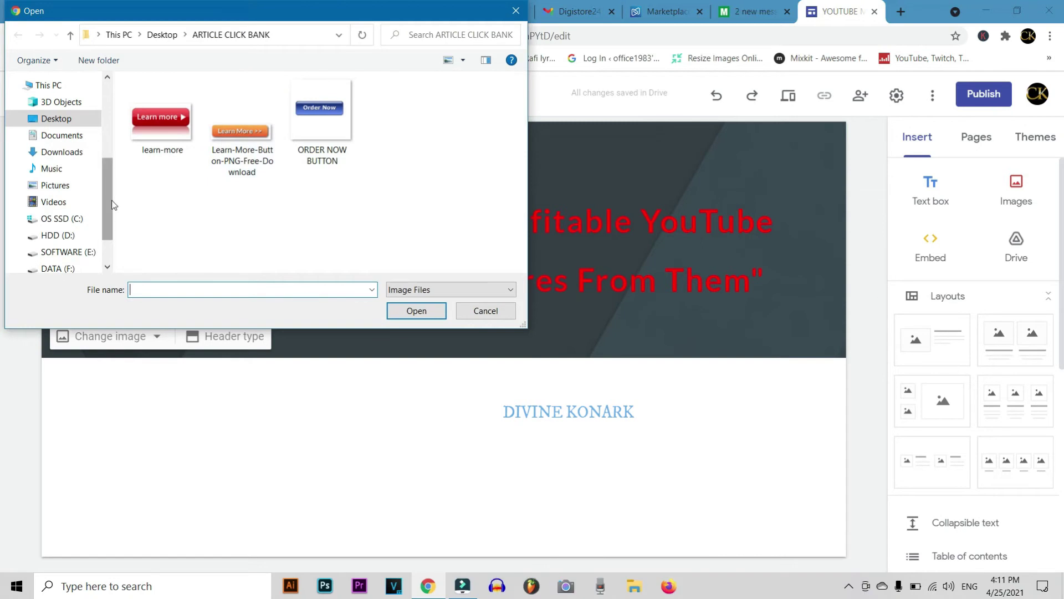
scroll(108, 199, up, 4)
click(73, 110)
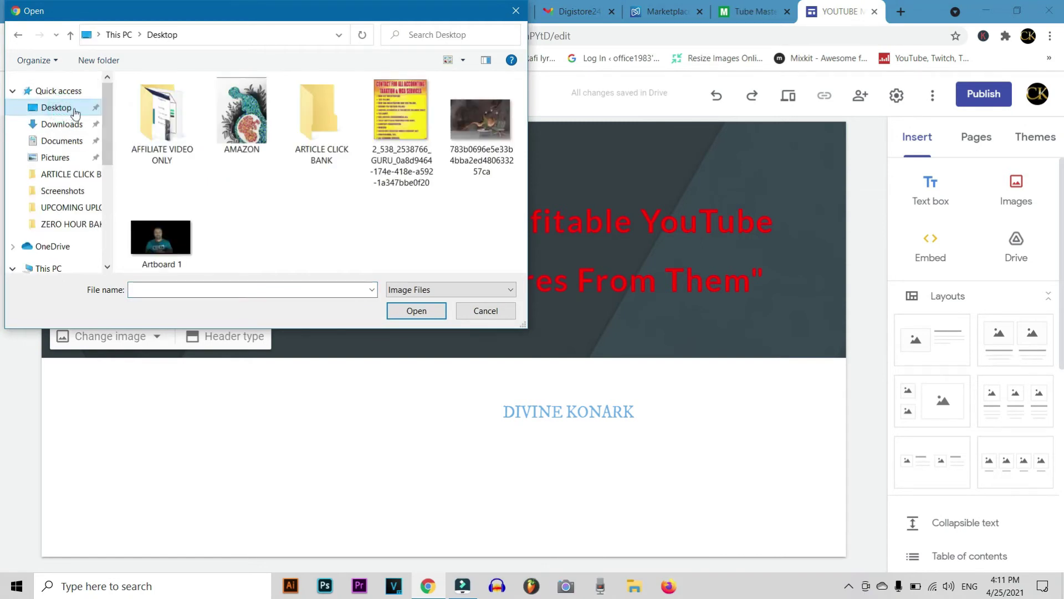
scroll(459, 191, down, 3)
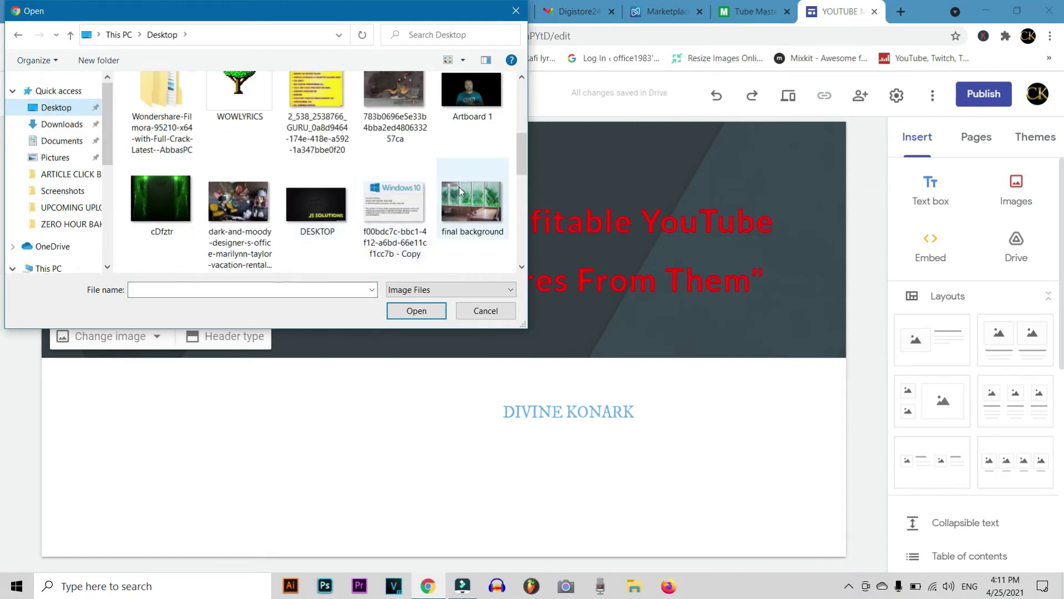
scroll(238, 211, down, 1)
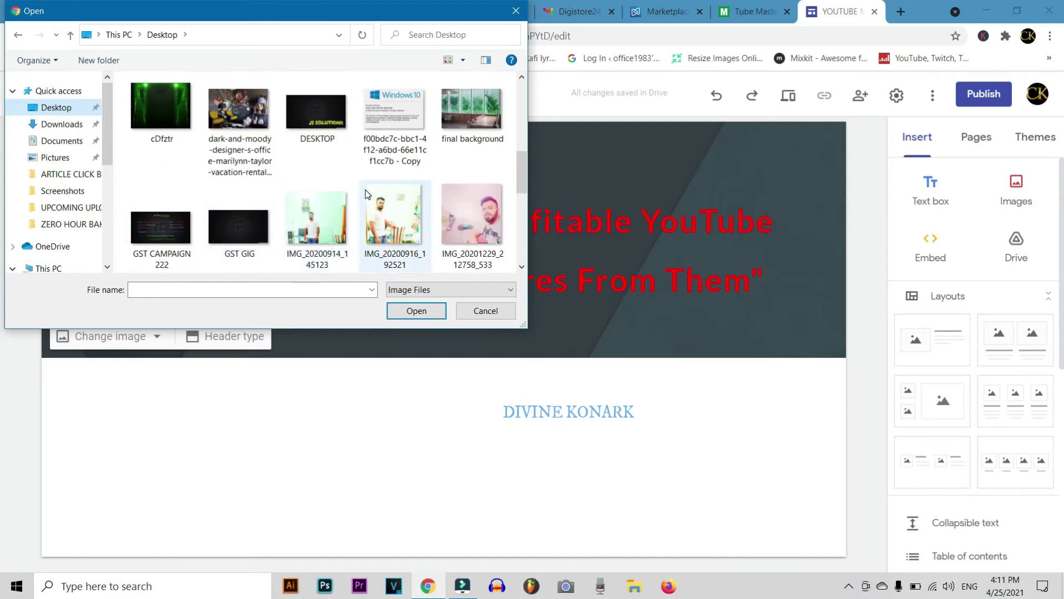
scroll(370, 196, up, 1)
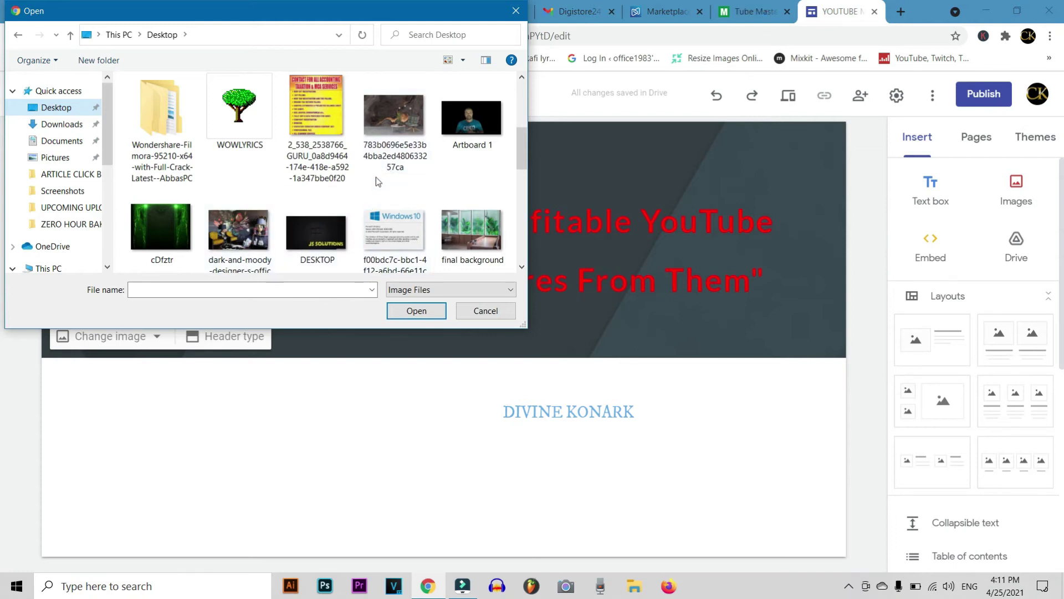
click(400, 122)
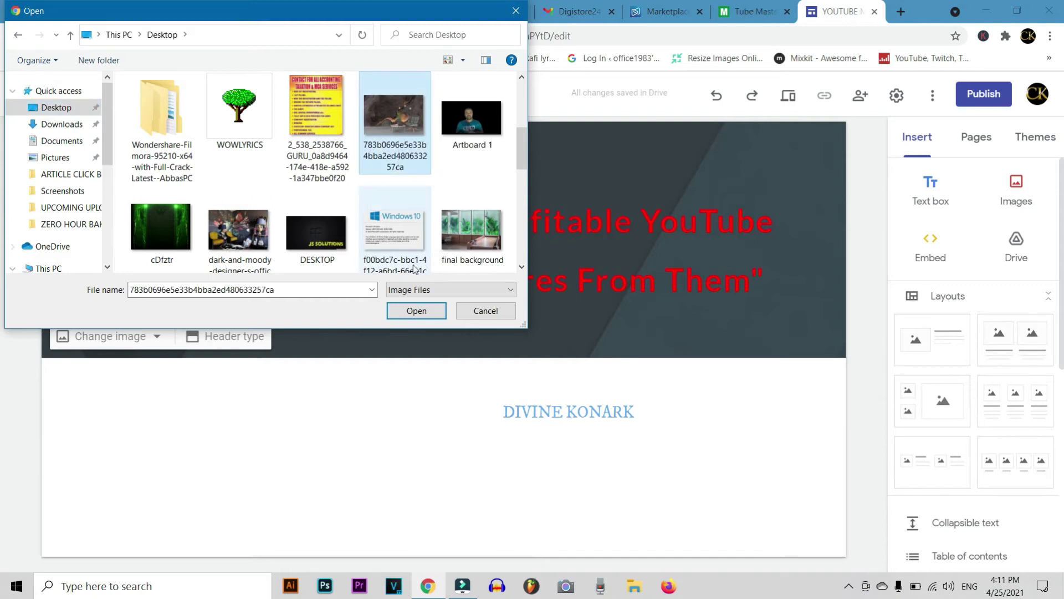
click(515, 15)
In a new tab, search Google Images for 'youtube monetization'.
click(903, 12)
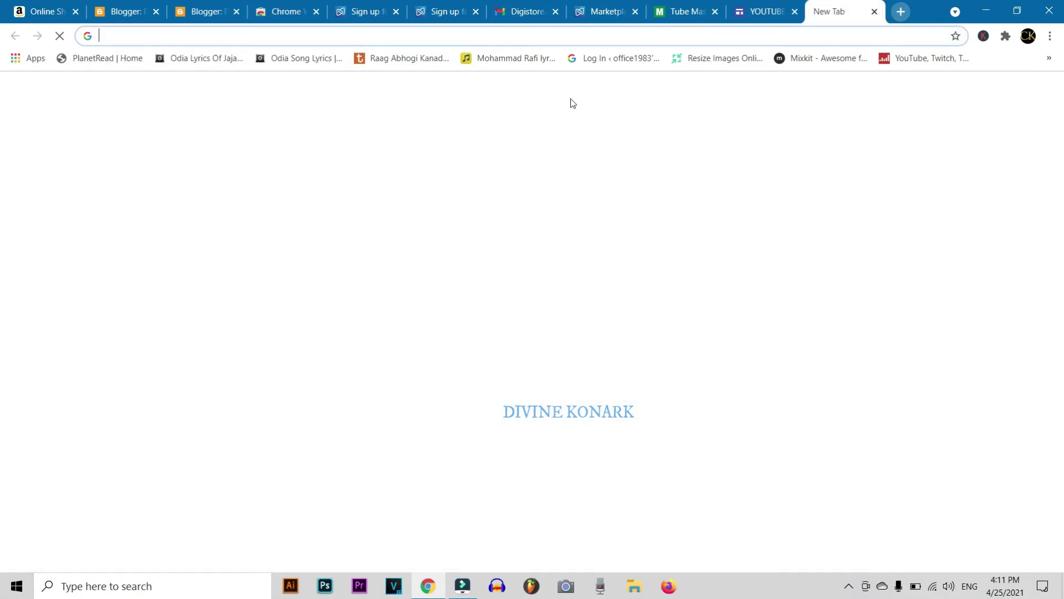
click(447, 290)
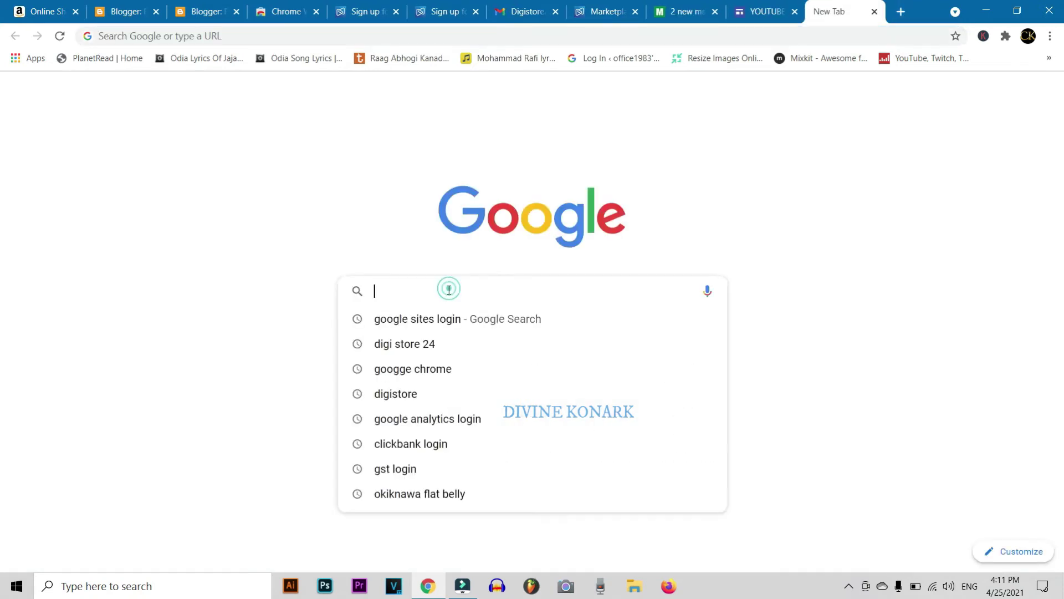
text(YOIU)
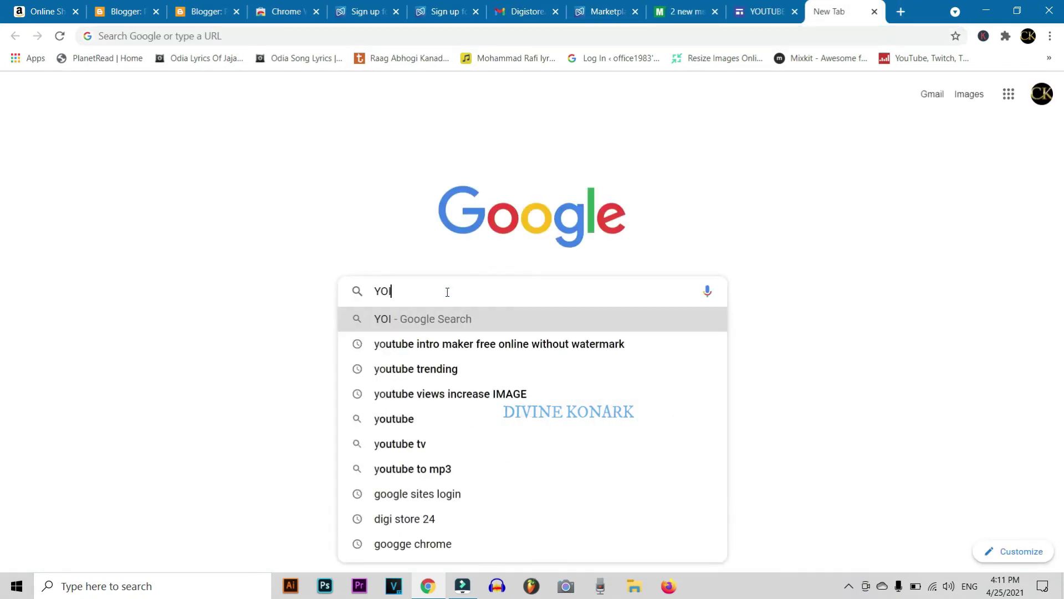
key(BackSpace)
key(BackSpace)
text(U)
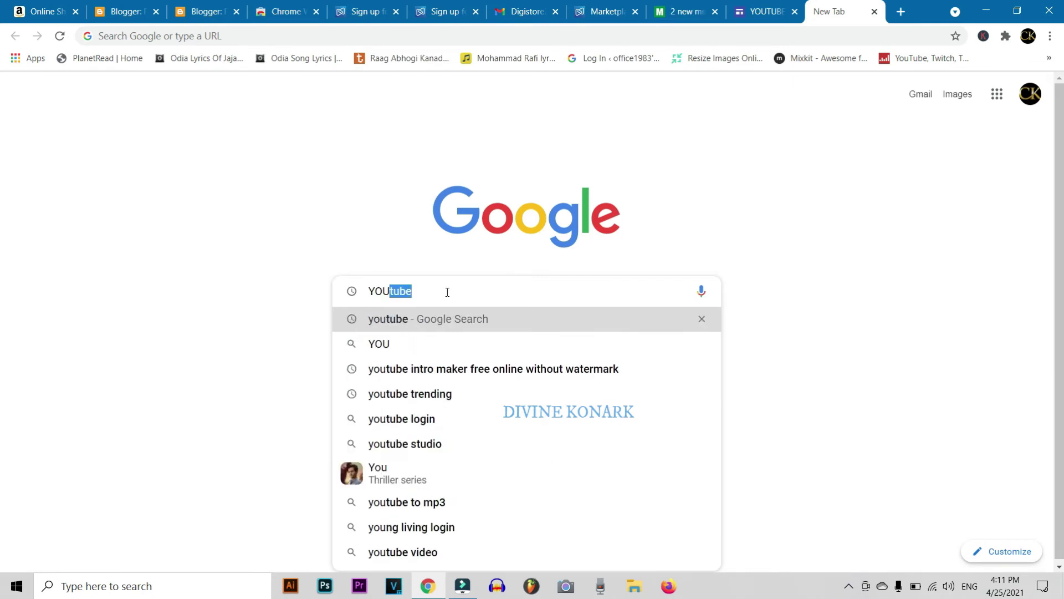
text(TUBE )
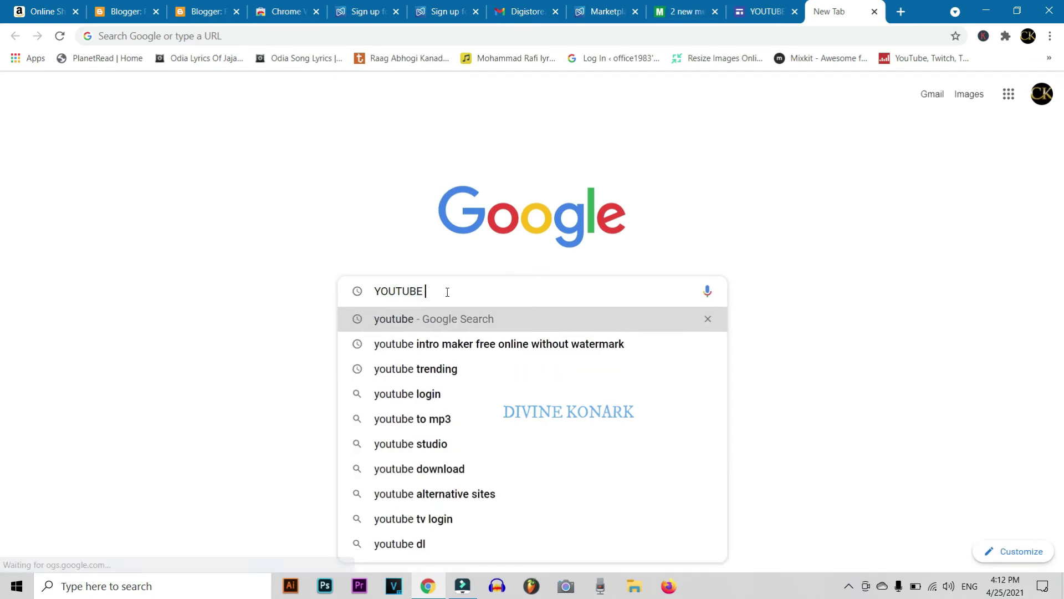
text(MONI)
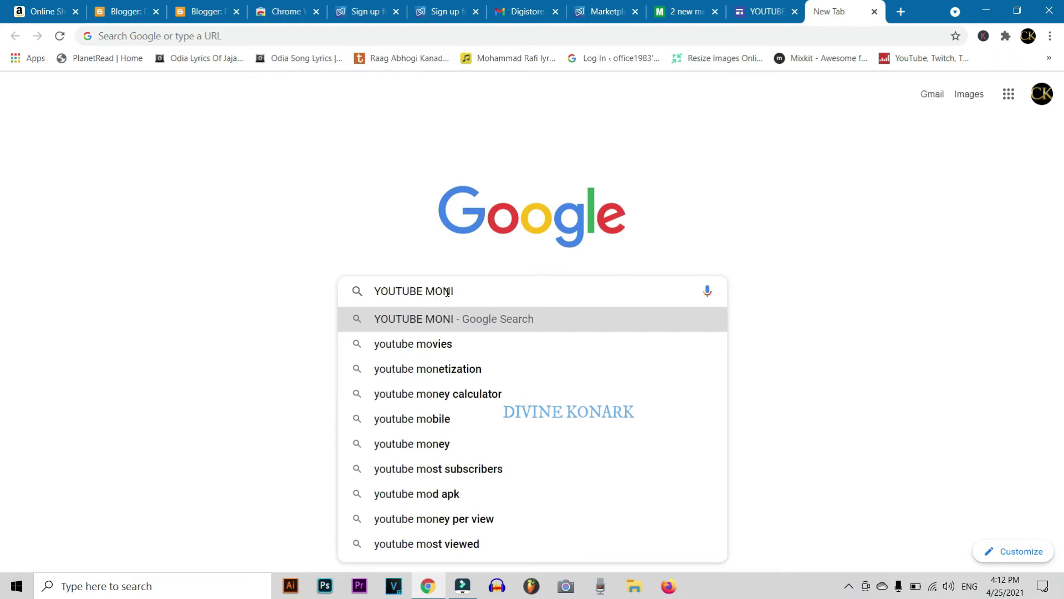
click(450, 344)
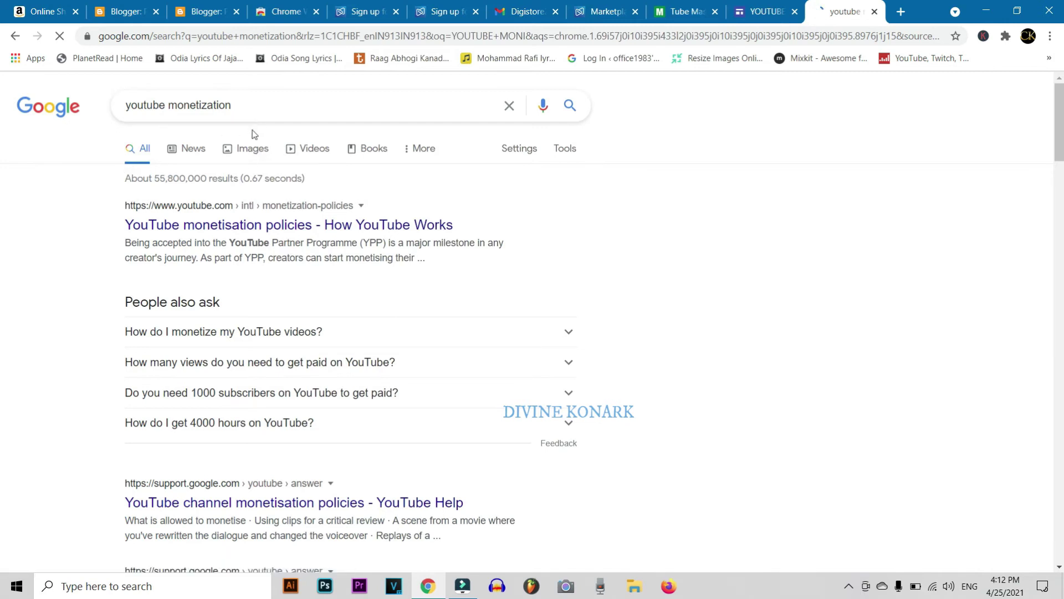
click(260, 157)
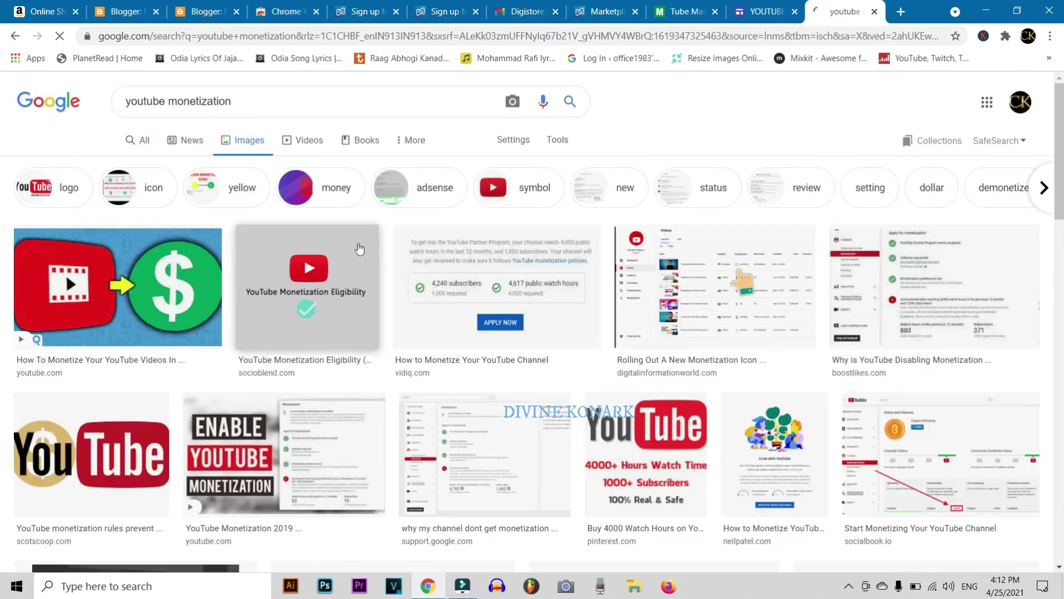
Save the first monetization image to the Desktop as download.jfif, then return to the site editor.
scroll(360, 249, down, 3)
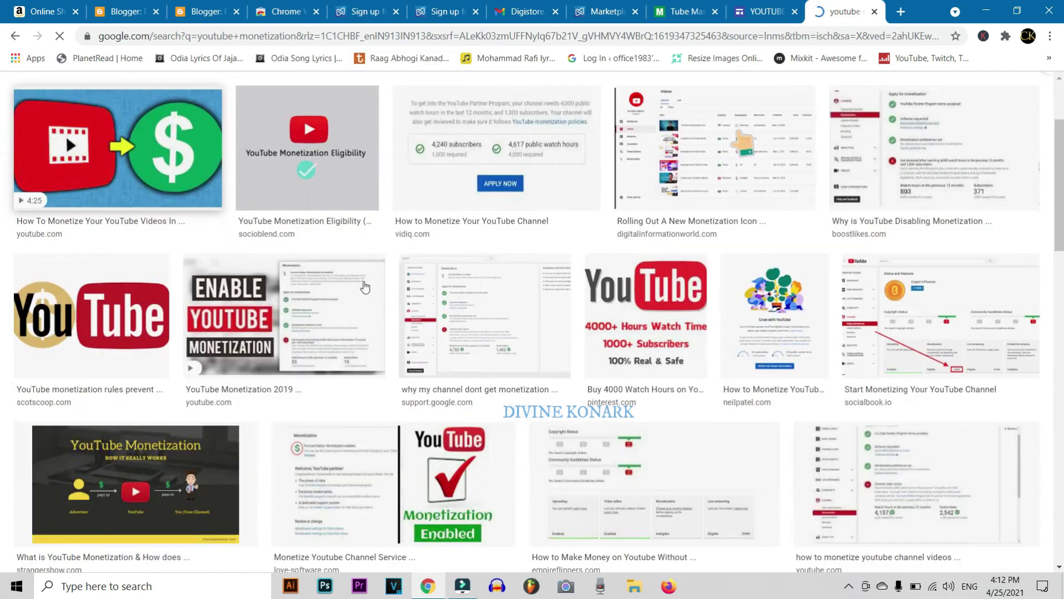
scroll(364, 287, down, 4)
scroll(158, 264, up, 7)
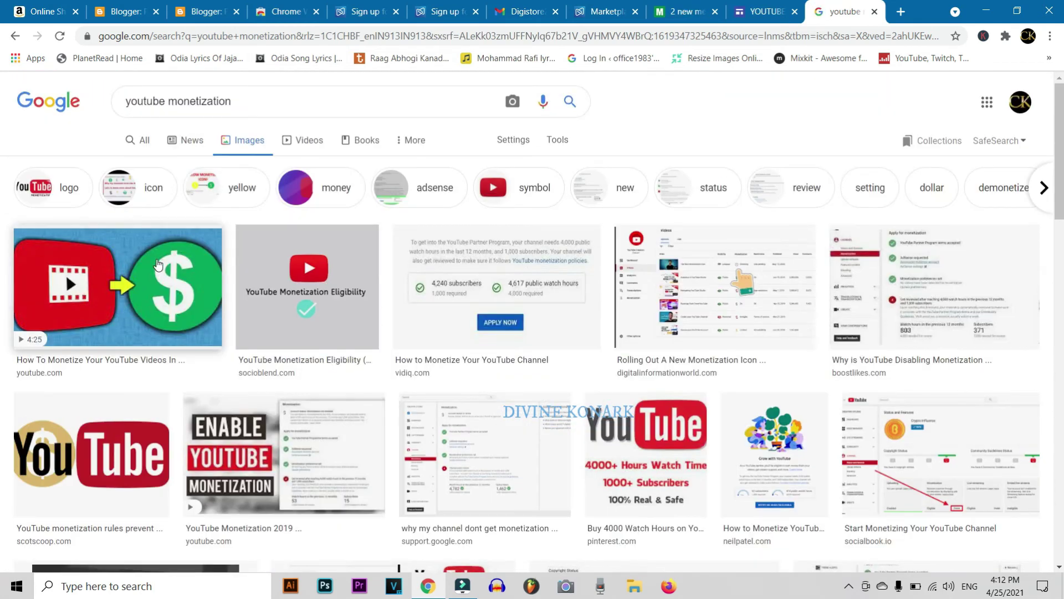
click(158, 265)
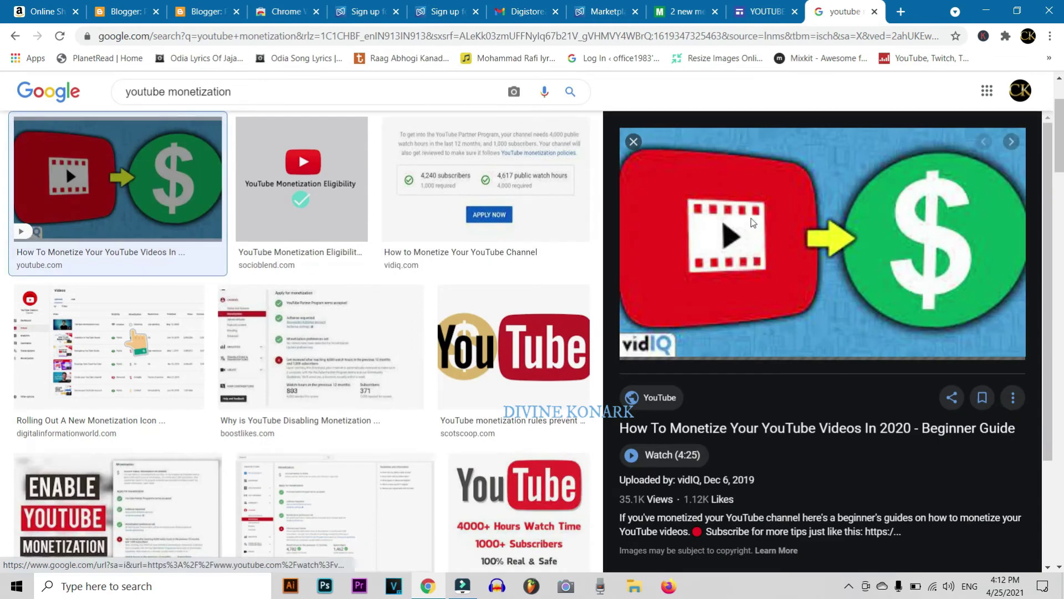
right_click(753, 222)
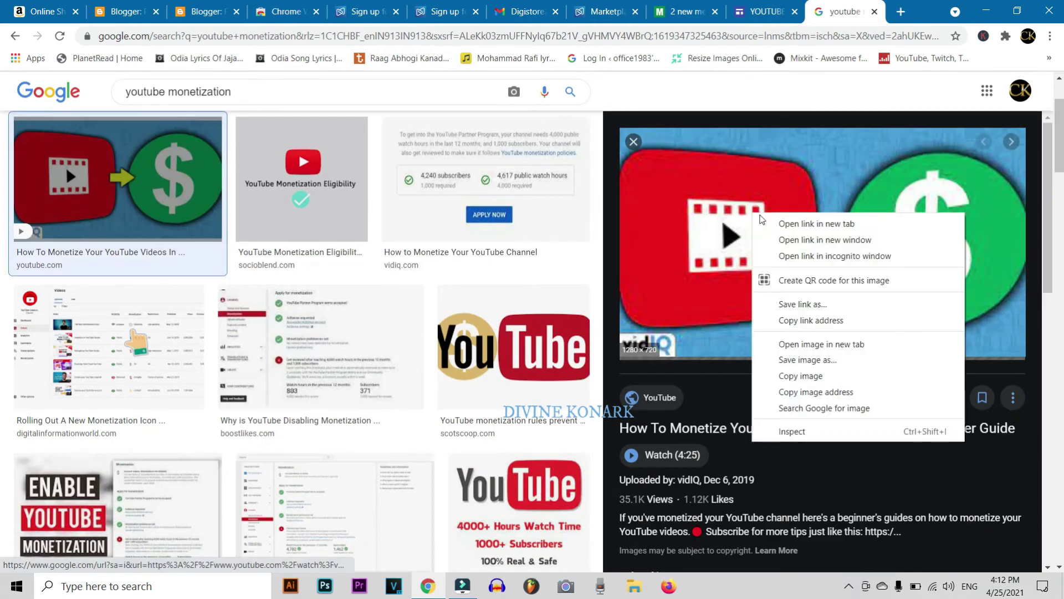
click(795, 359)
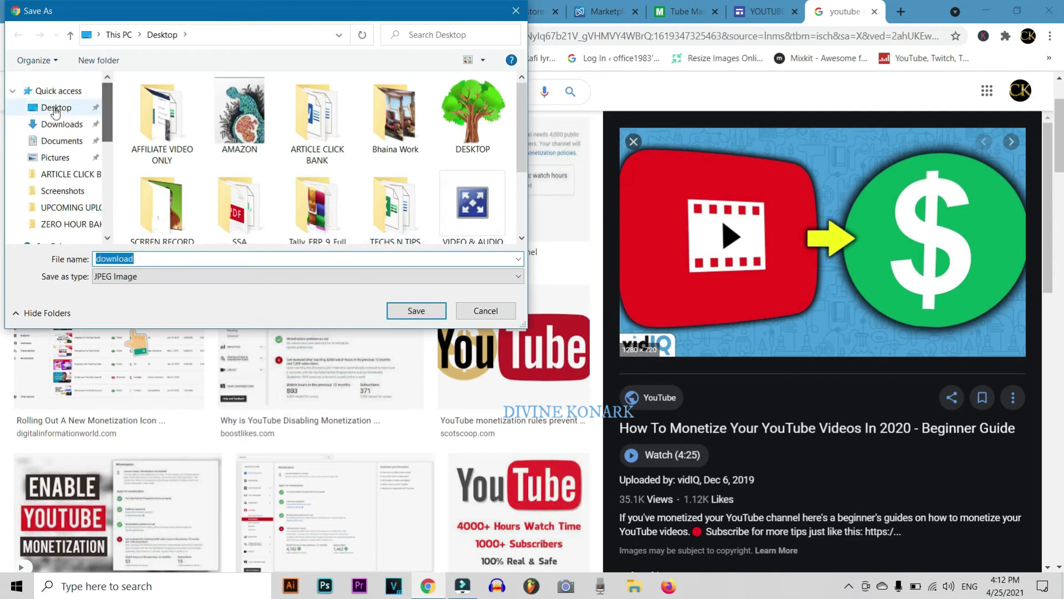
click(56, 111)
click(416, 310)
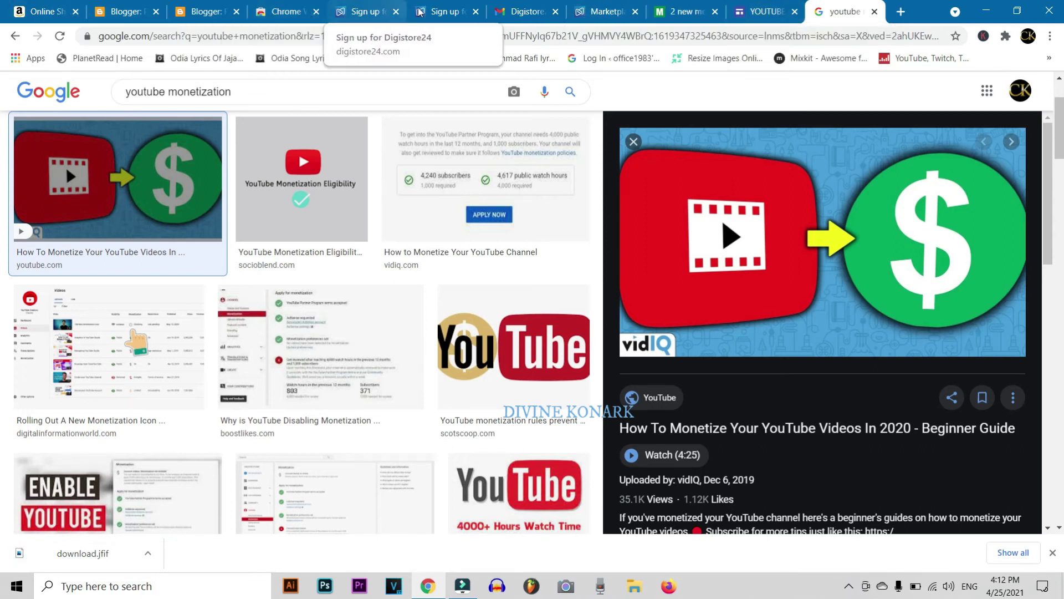
click(764, 11)
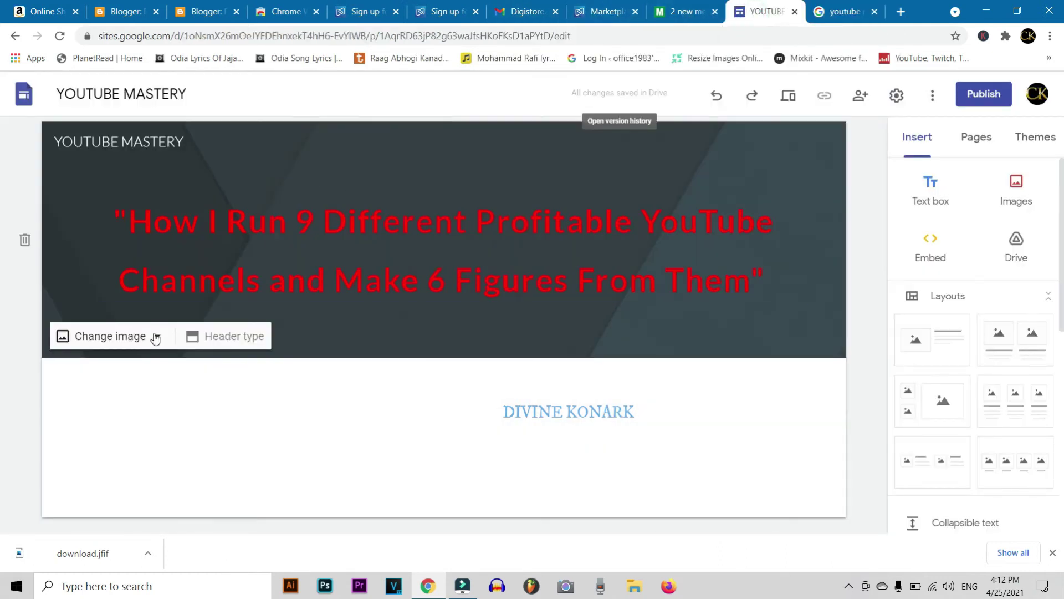
Upload the Desktop 'download' image as the header background.
click(157, 335)
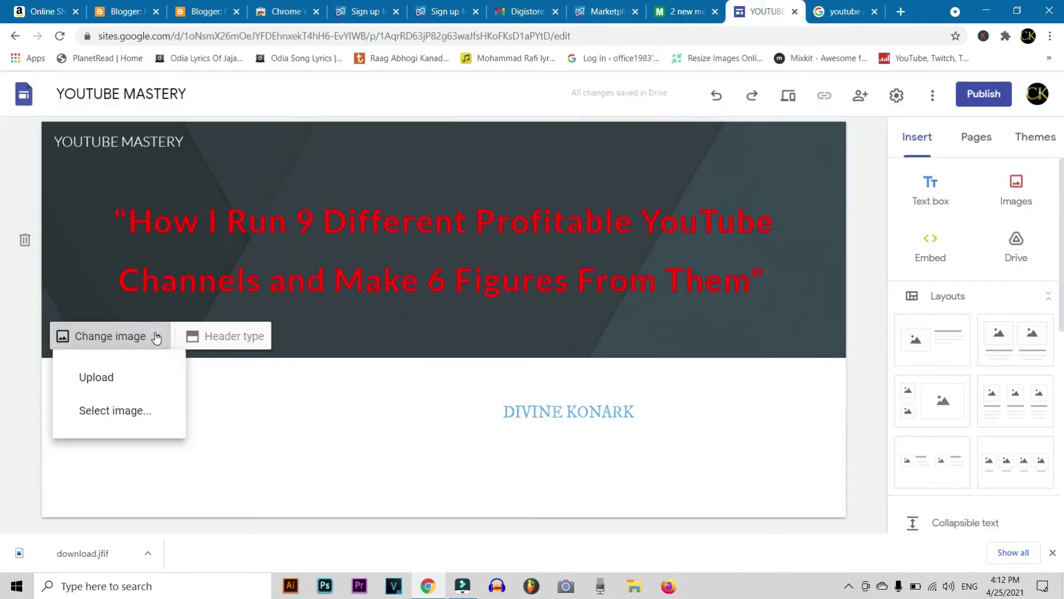
click(122, 374)
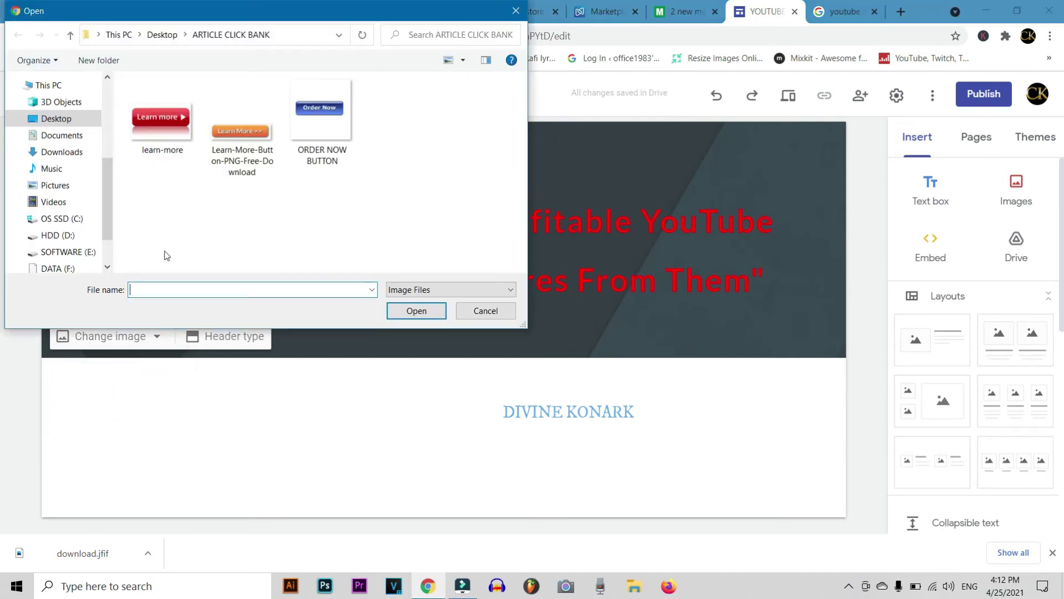
drag(103, 186, 88, 91)
click(56, 107)
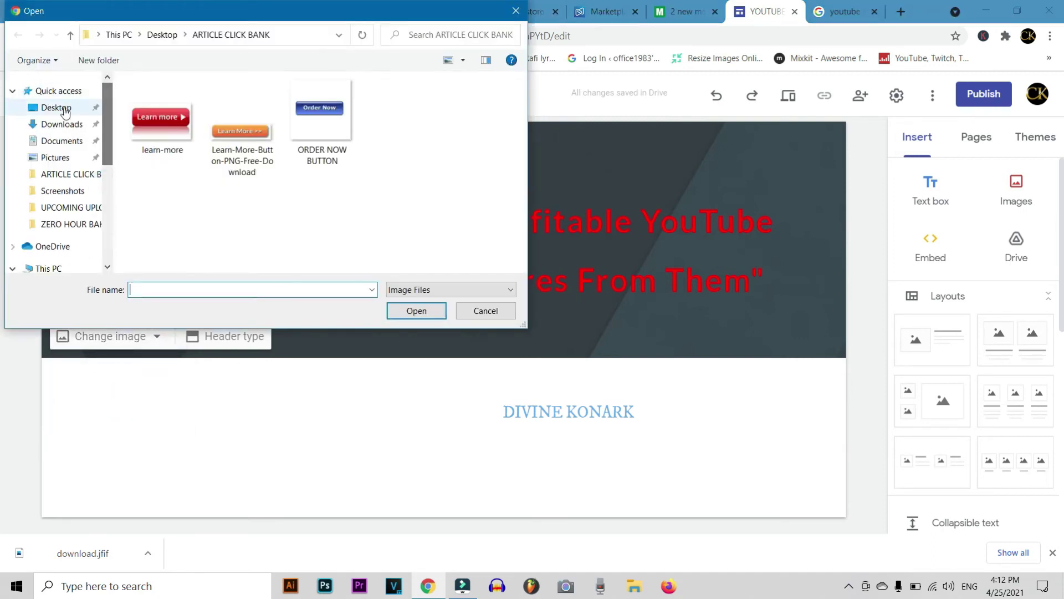
scroll(334, 174, down, 2)
scroll(335, 173, down, 3)
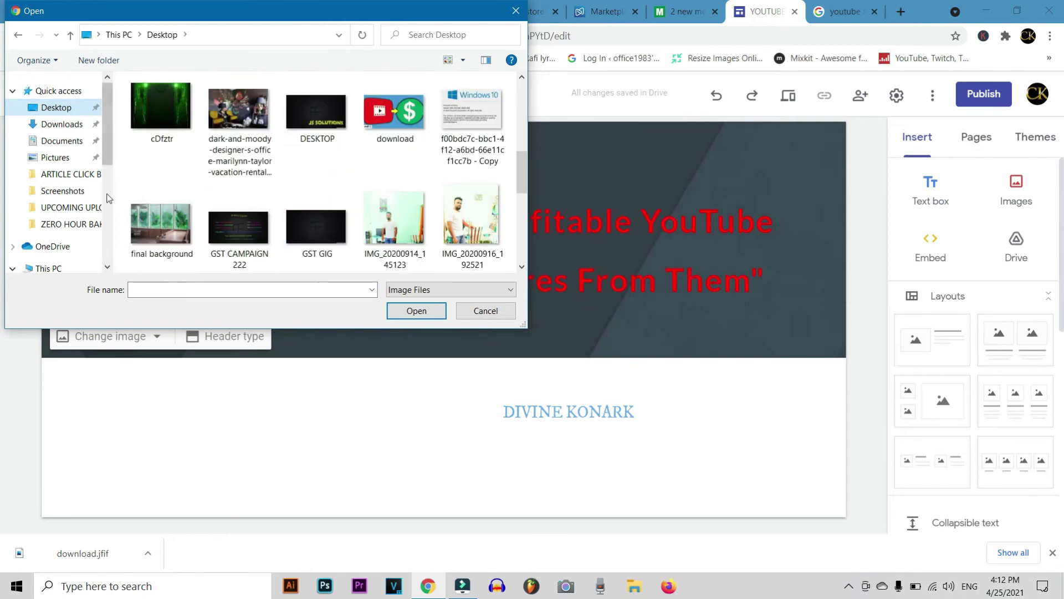
click(393, 122)
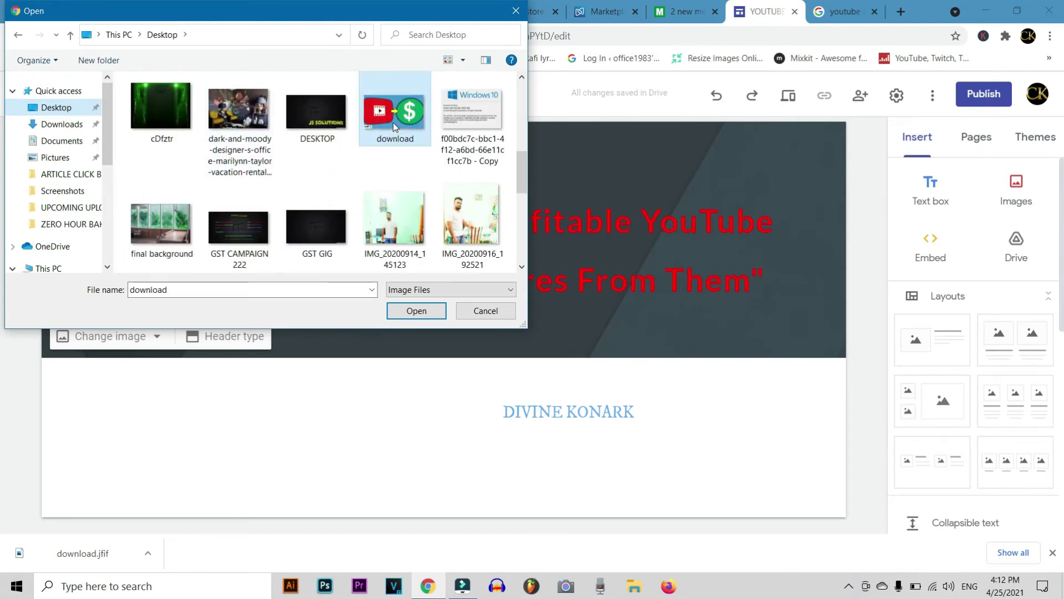
click(416, 311)
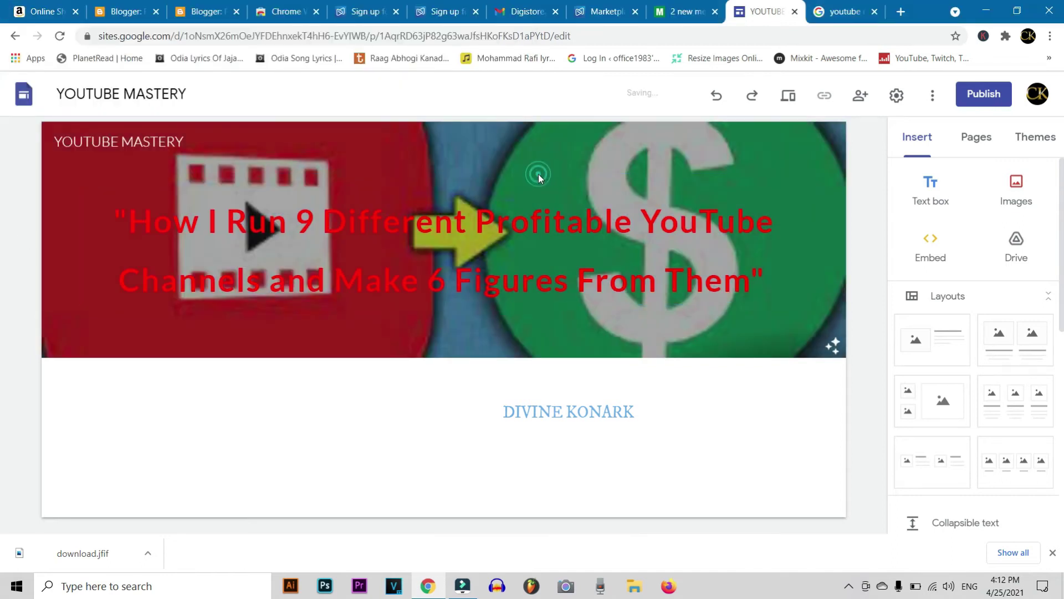
click(538, 178)
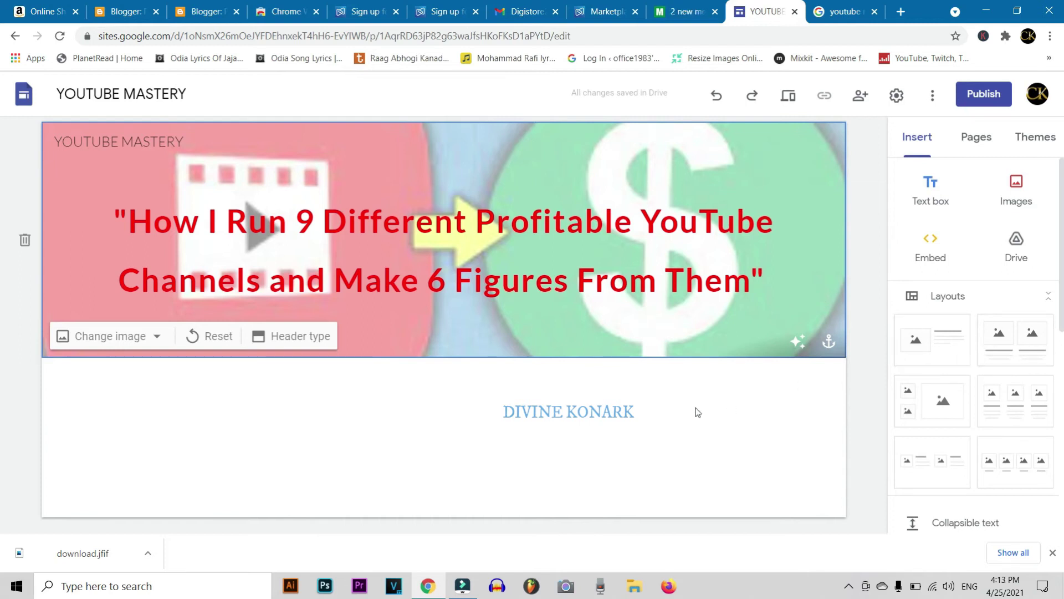
Delete the trial image and image-and-text sections, then insert one image-and-text layout under the banner.
click(915, 345)
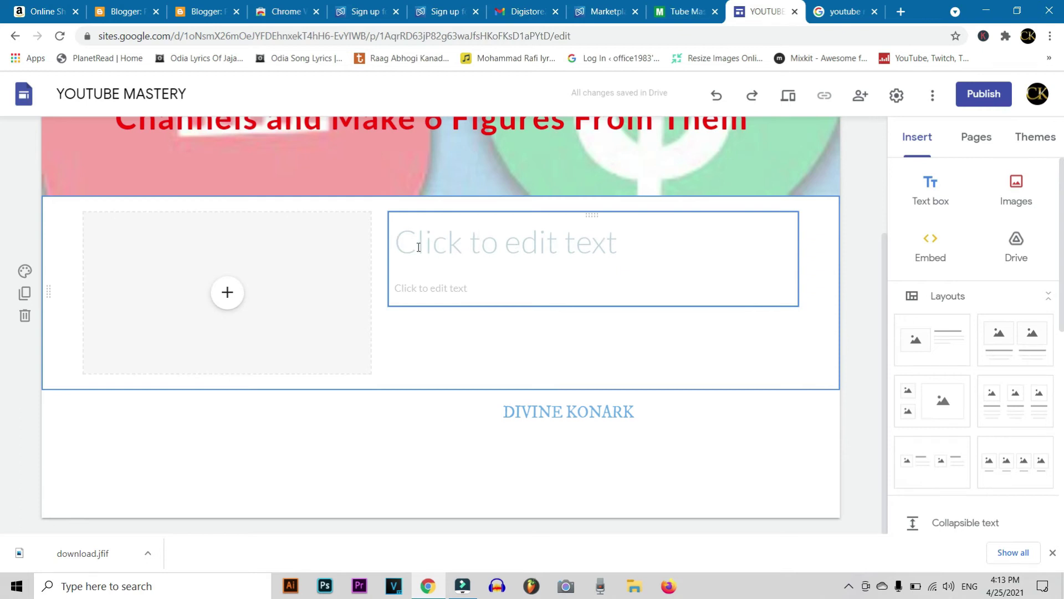
click(25, 316)
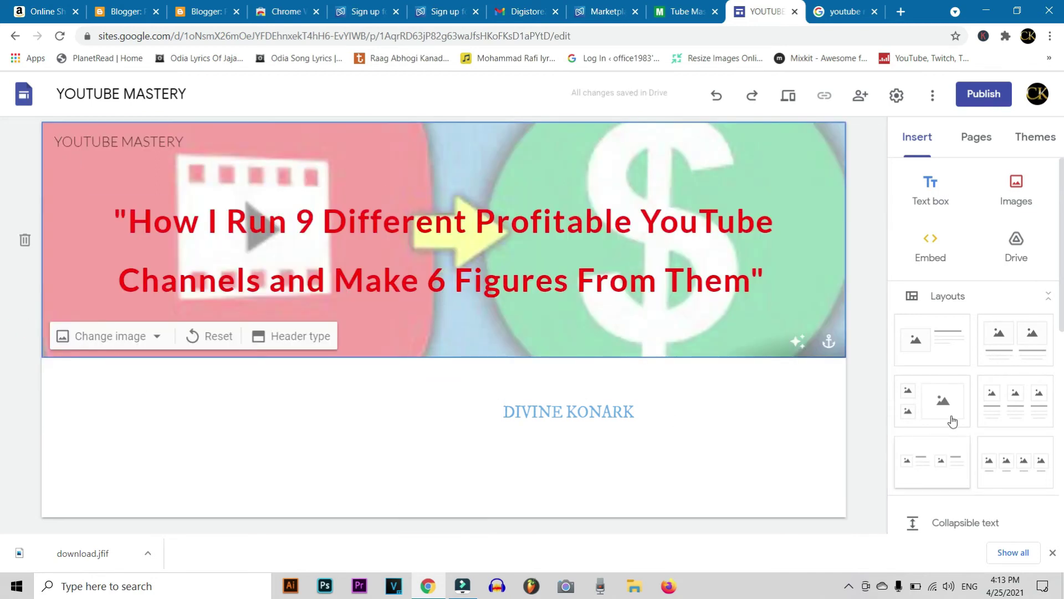
click(1004, 344)
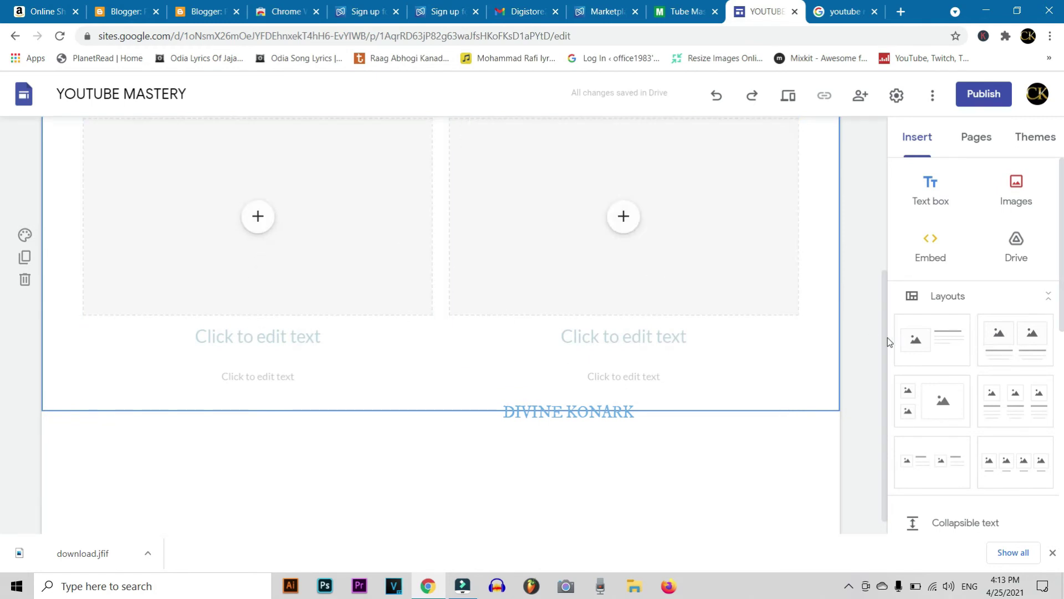
click(910, 406)
scroll(390, 361, up, 5)
scroll(332, 349, down, 3)
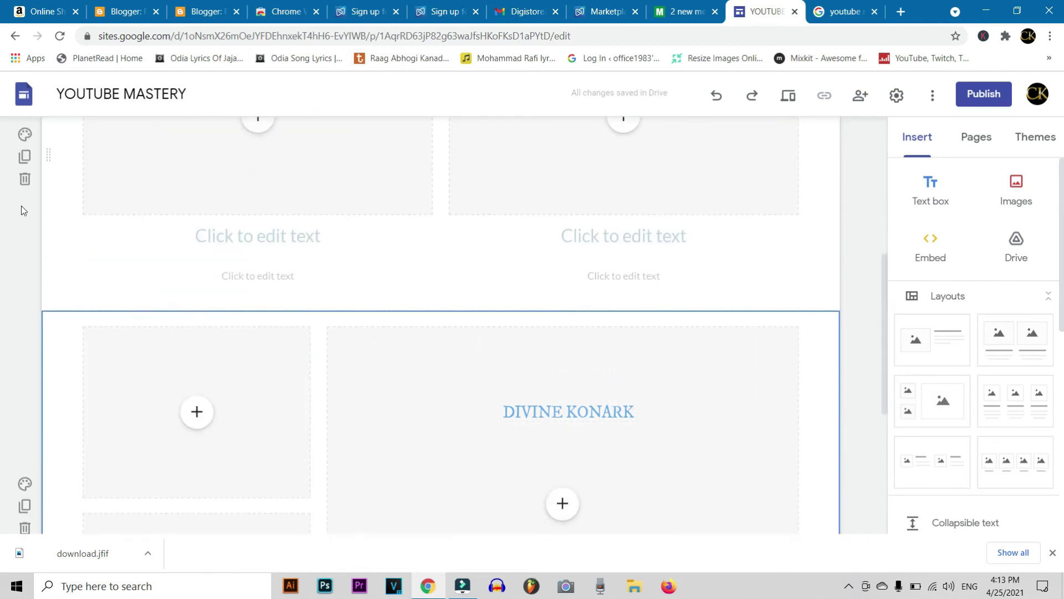
click(28, 183)
scroll(156, 345, down, 3)
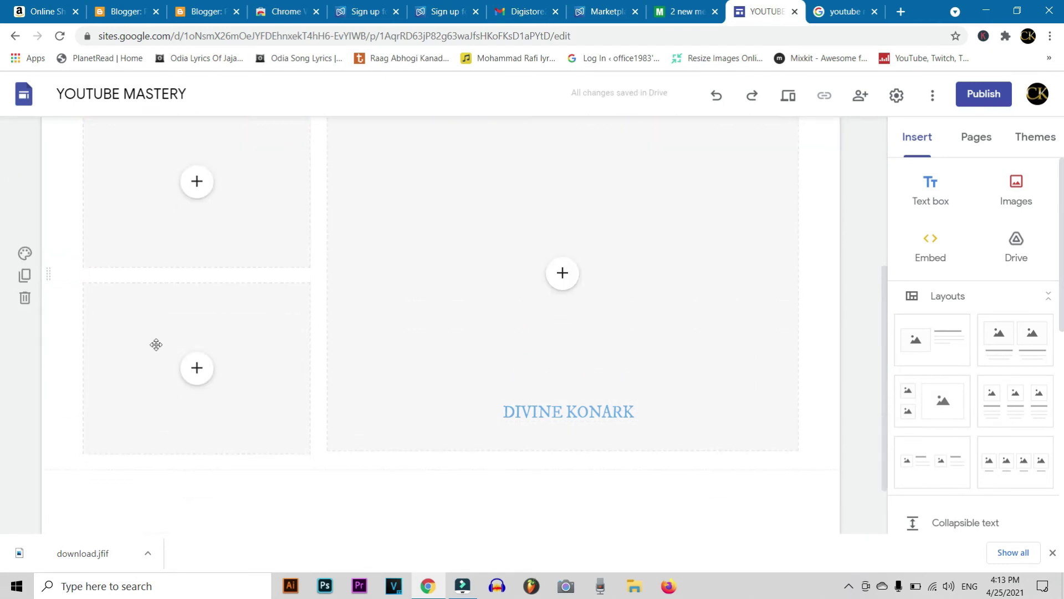
click(25, 298)
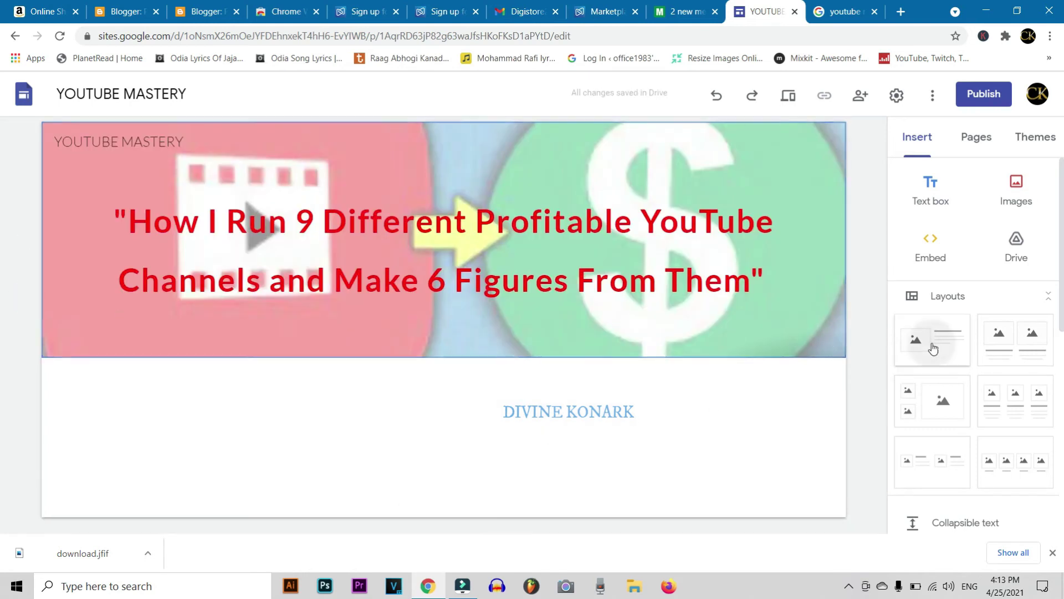
click(934, 348)
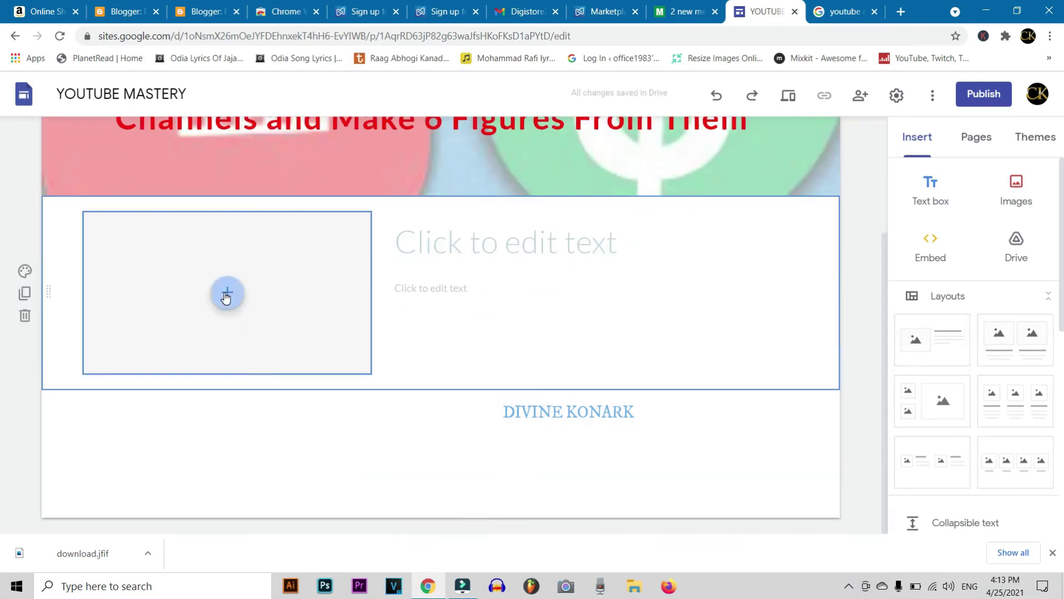
Upload the 'download' image into the new section's image placeholder, then switch to the Tube Mastery tab.
click(473, 244)
click(224, 301)
click(224, 301)
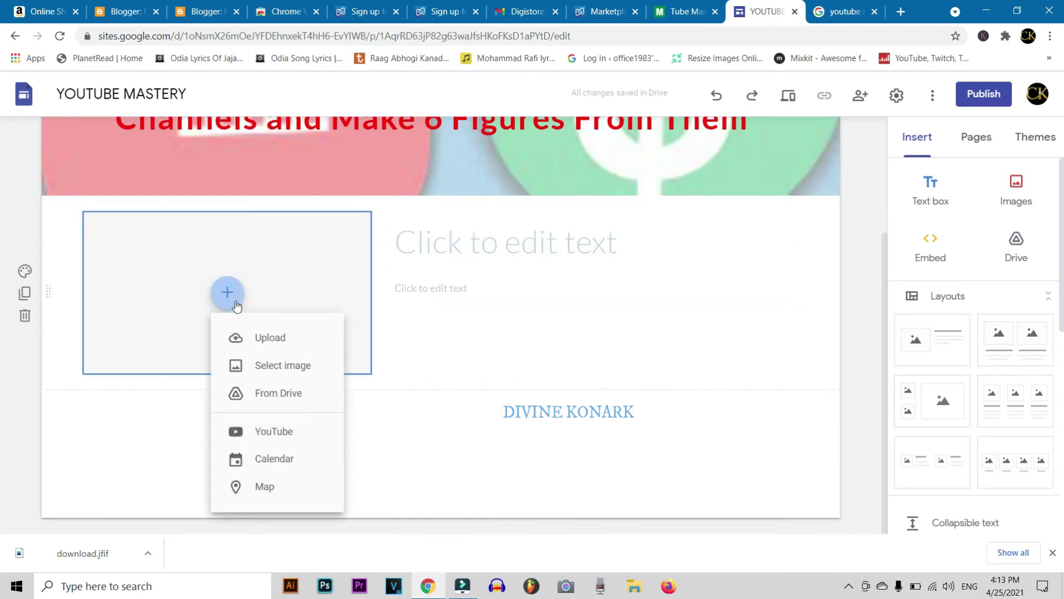
click(275, 340)
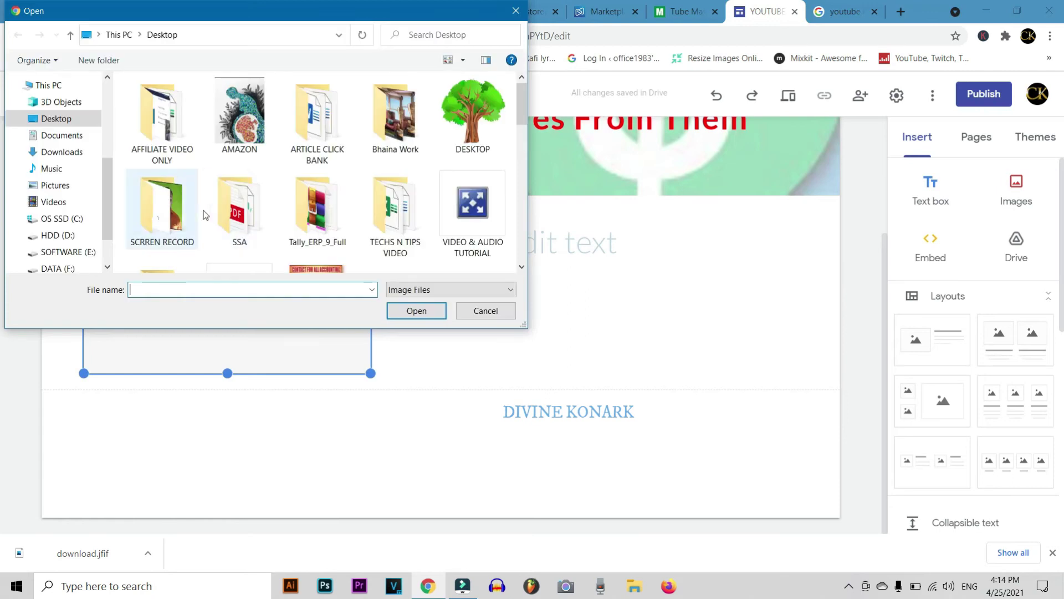
scroll(355, 222, down, 3)
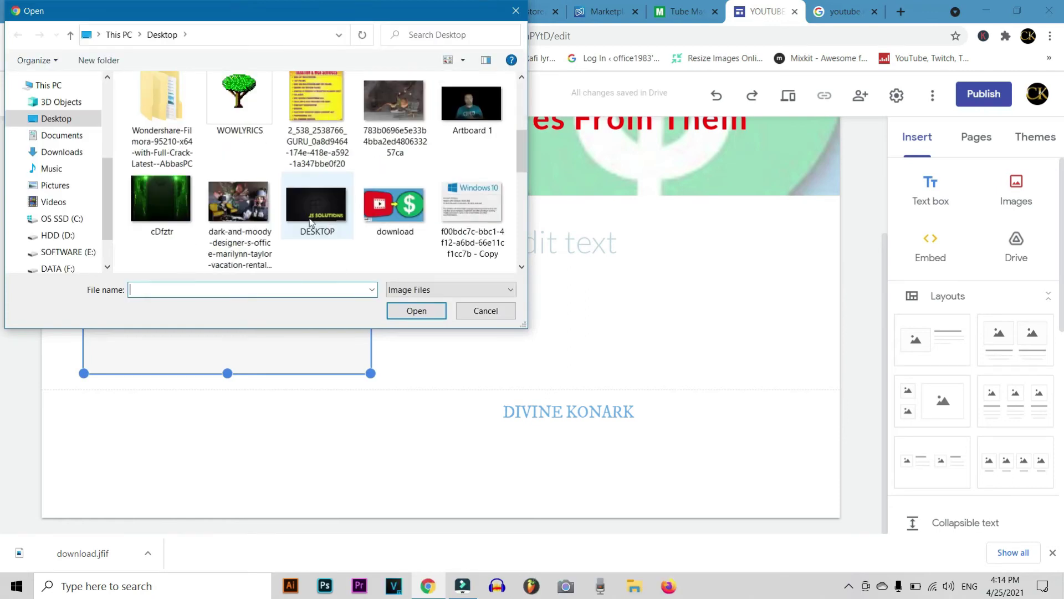
click(391, 208)
click(417, 311)
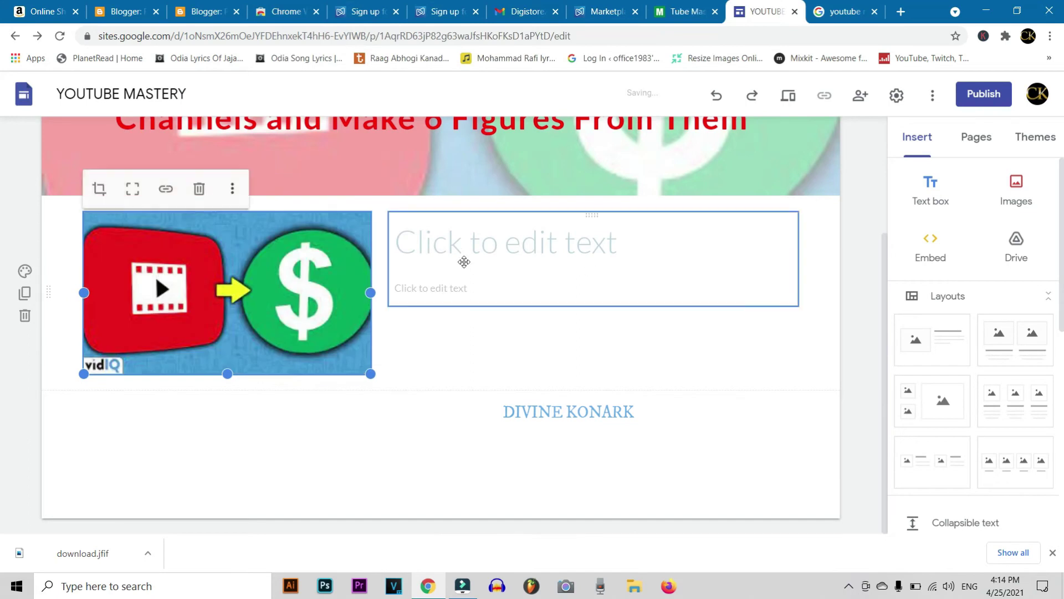
click(464, 262)
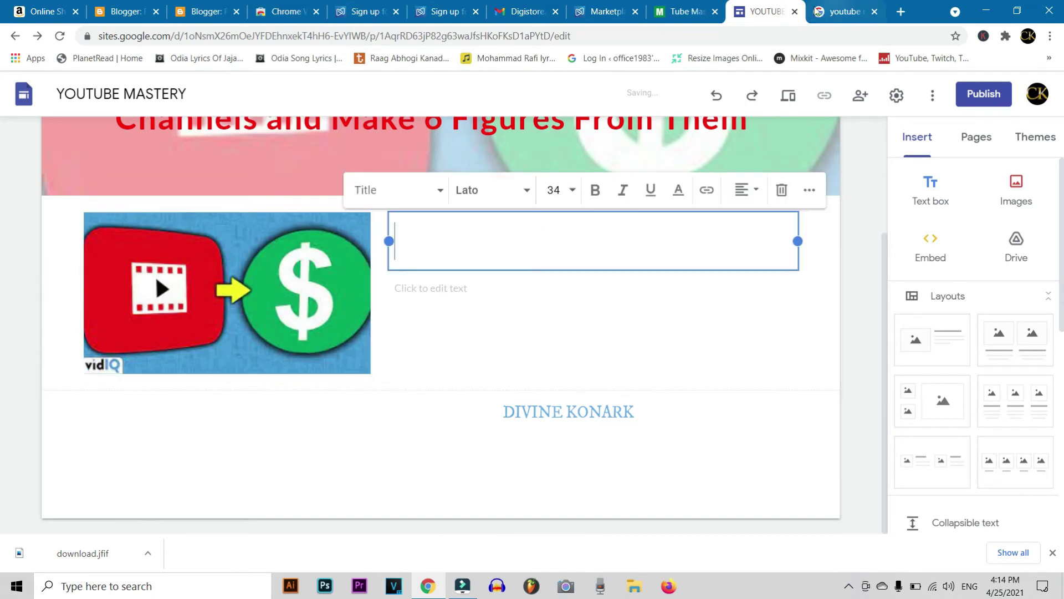
click(683, 11)
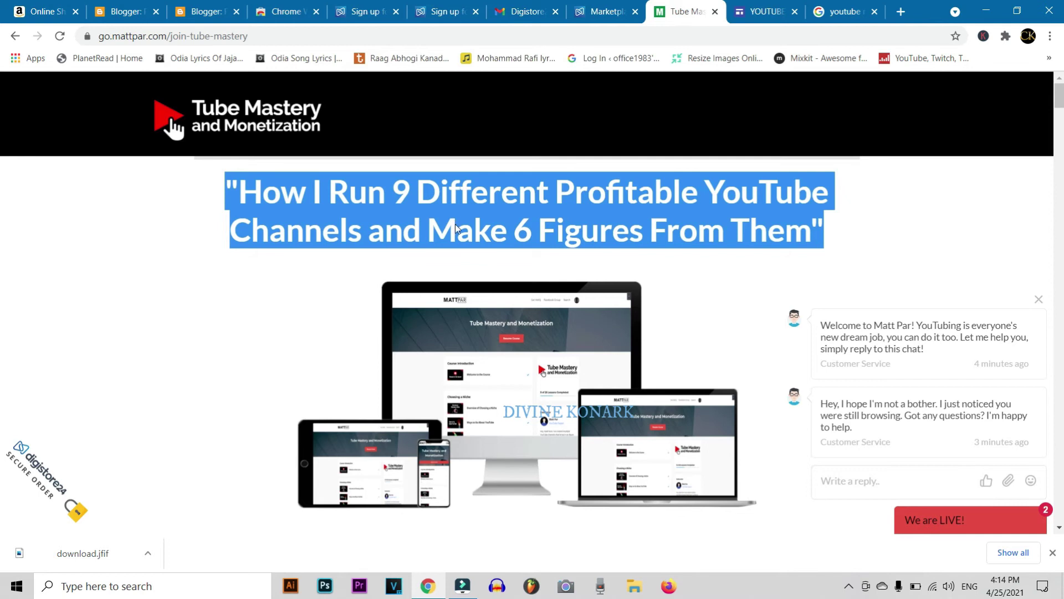
Select the 'Introducing Tube Mastery and Monetization' heading through 'training program.', then return to the site editor.
scroll(456, 228, down, 10)
scroll(457, 218, up, 1)
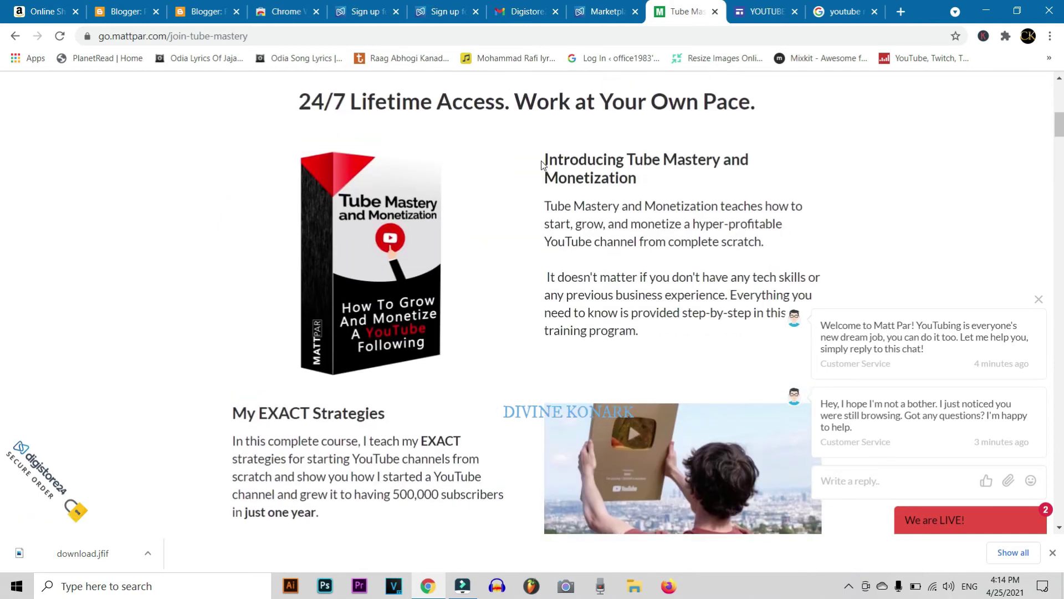
drag(545, 161, 665, 335)
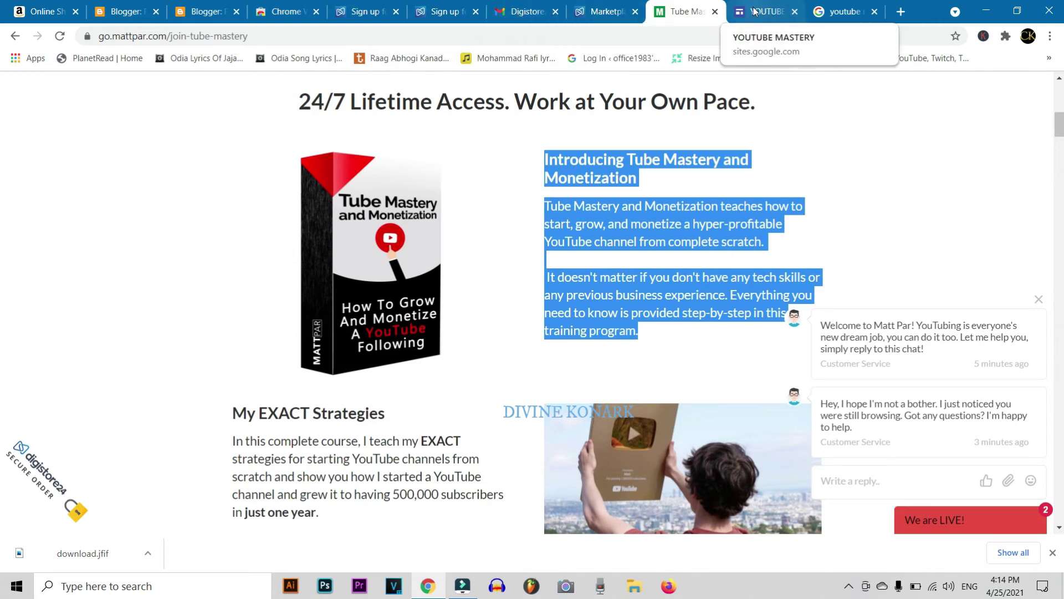
click(770, 14)
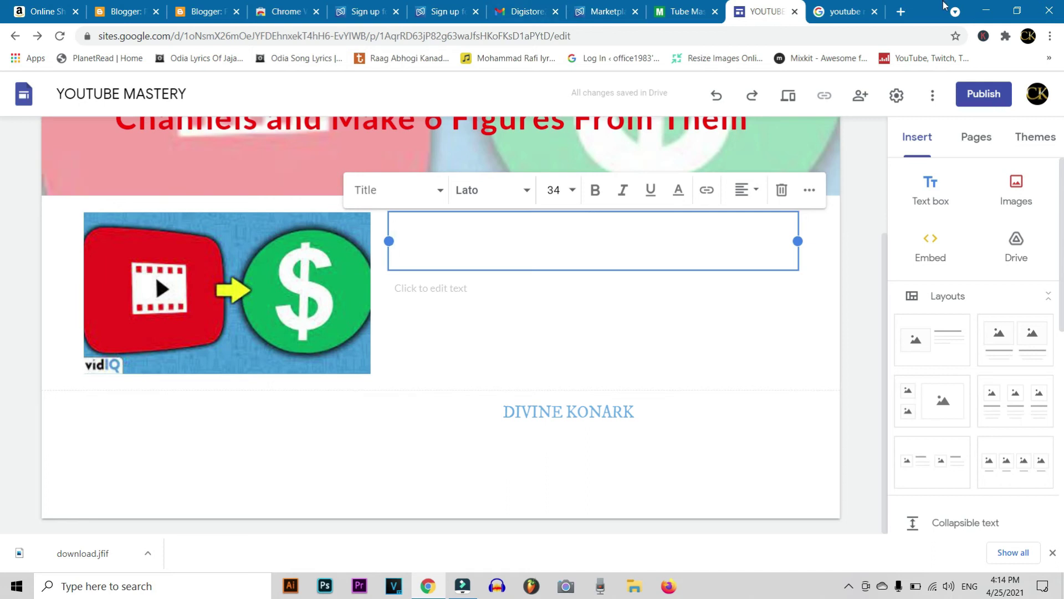
Open vidIQ's 'How to Monetize Your YouTube Channel - A Beginner's Guide' from the All results.
click(843, 11)
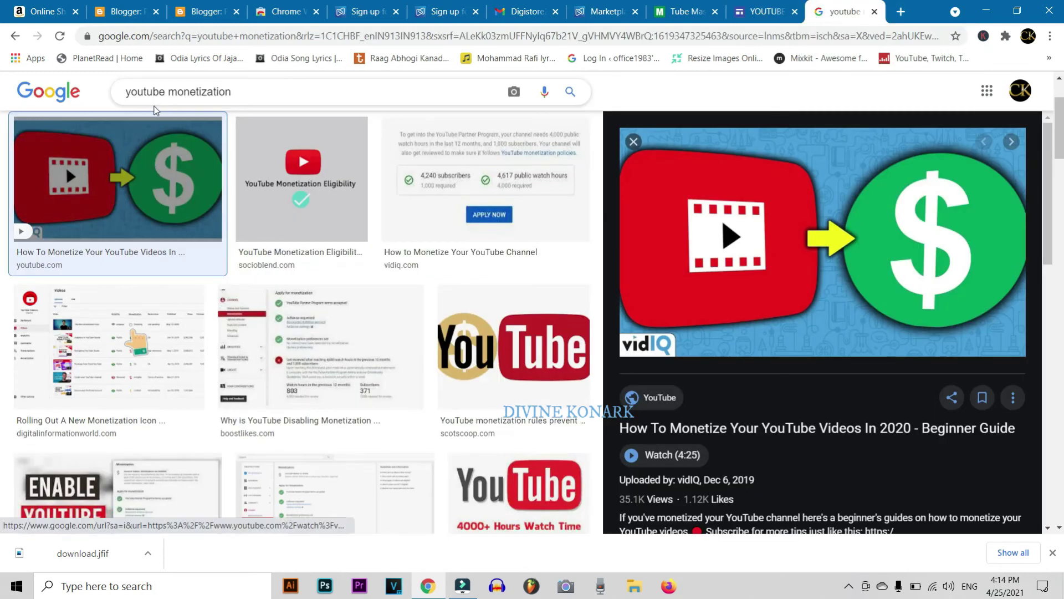
scroll(155, 122, up, 2)
click(139, 142)
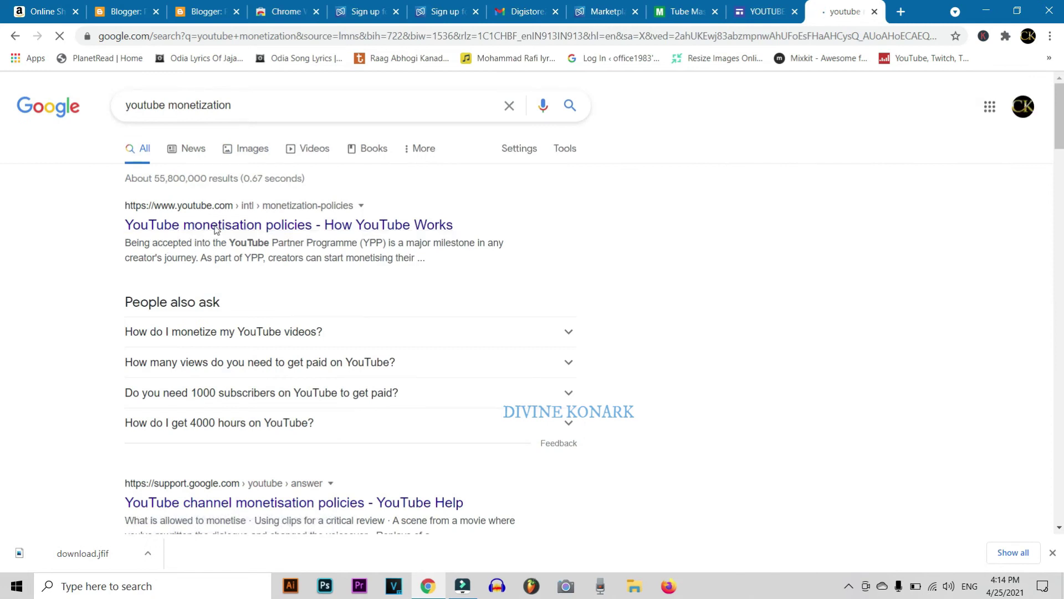
scroll(181, 292, down, 3)
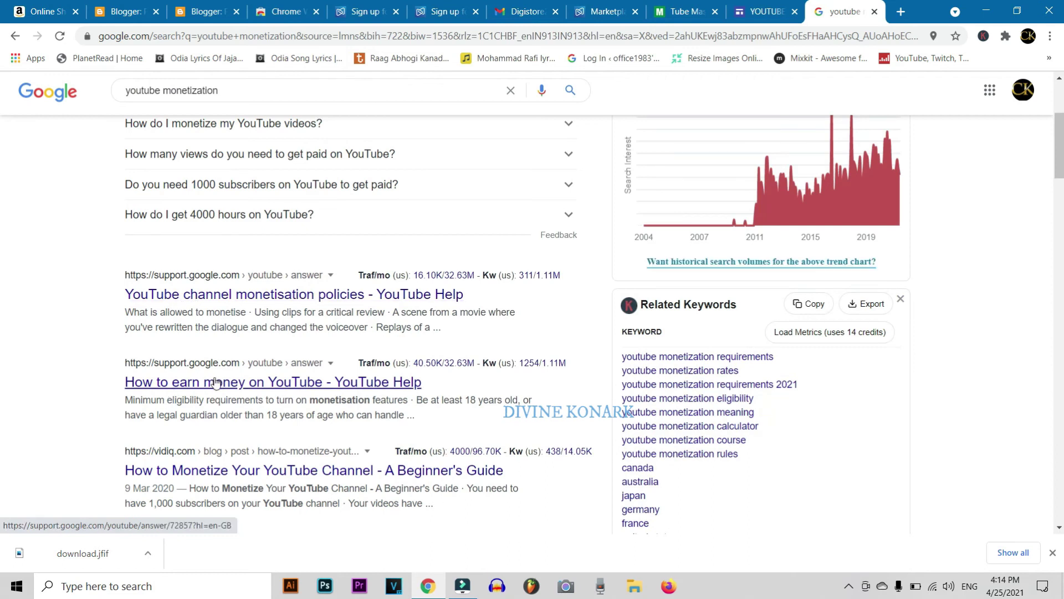
scroll(217, 384, down, 3)
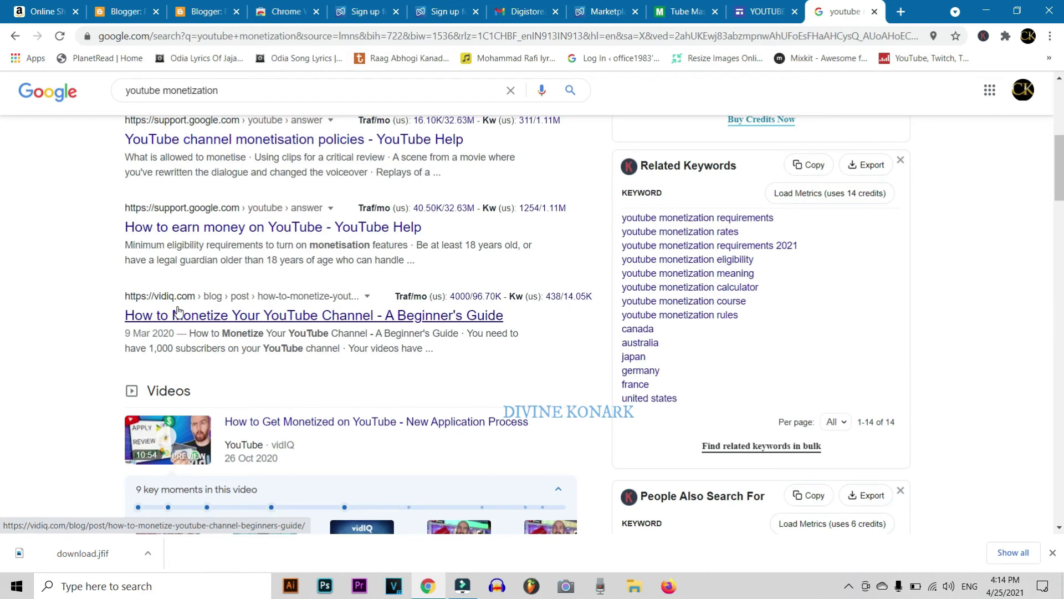
click(213, 321)
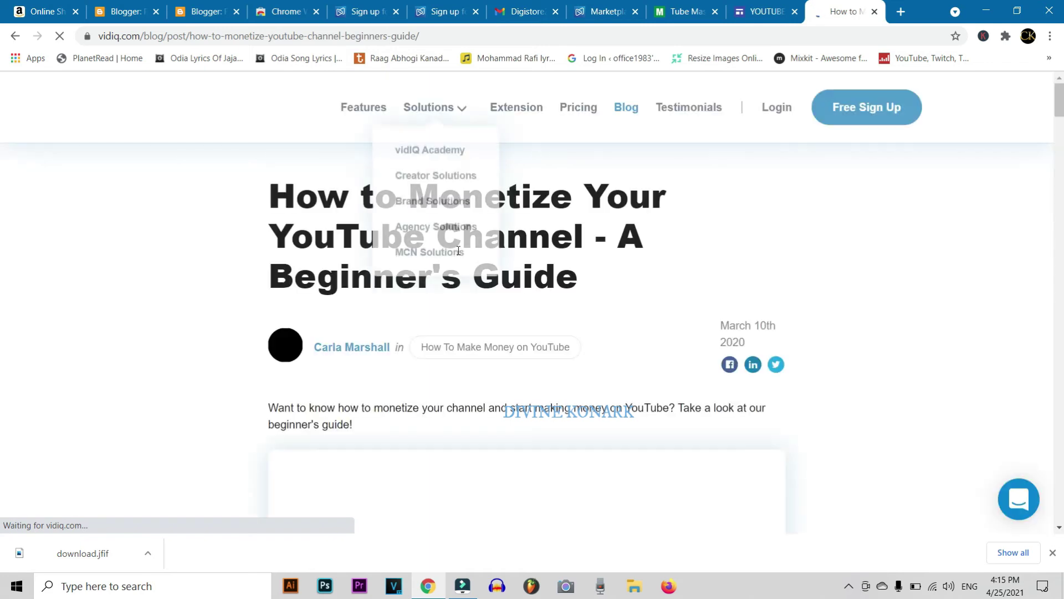
Scroll through the vidIQ monetization article, then close it to return to the site editor.
scroll(406, 285, down, 5)
scroll(425, 314, down, 10)
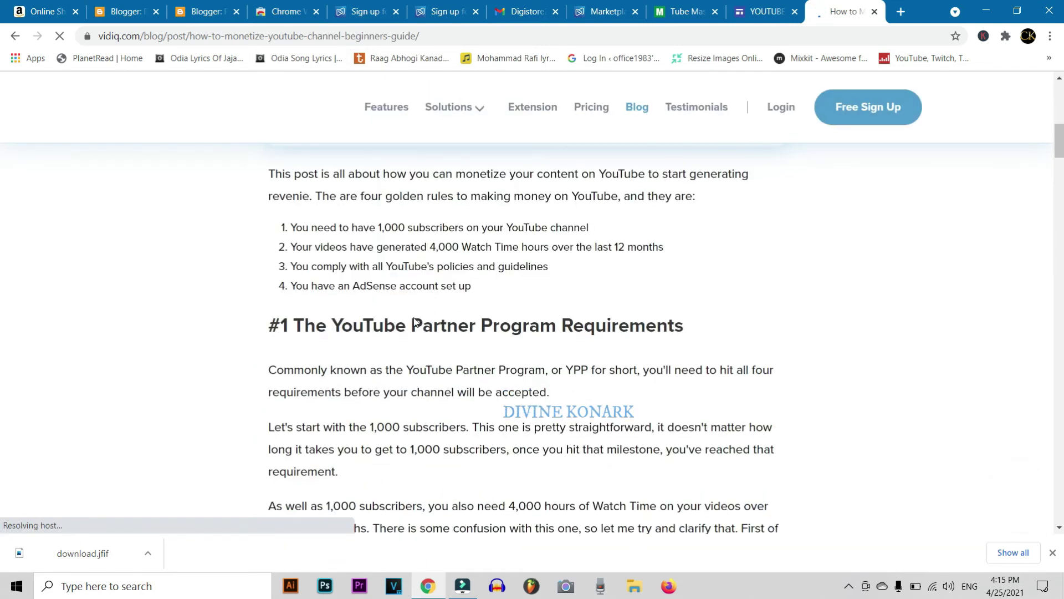
scroll(408, 327, down, 10)
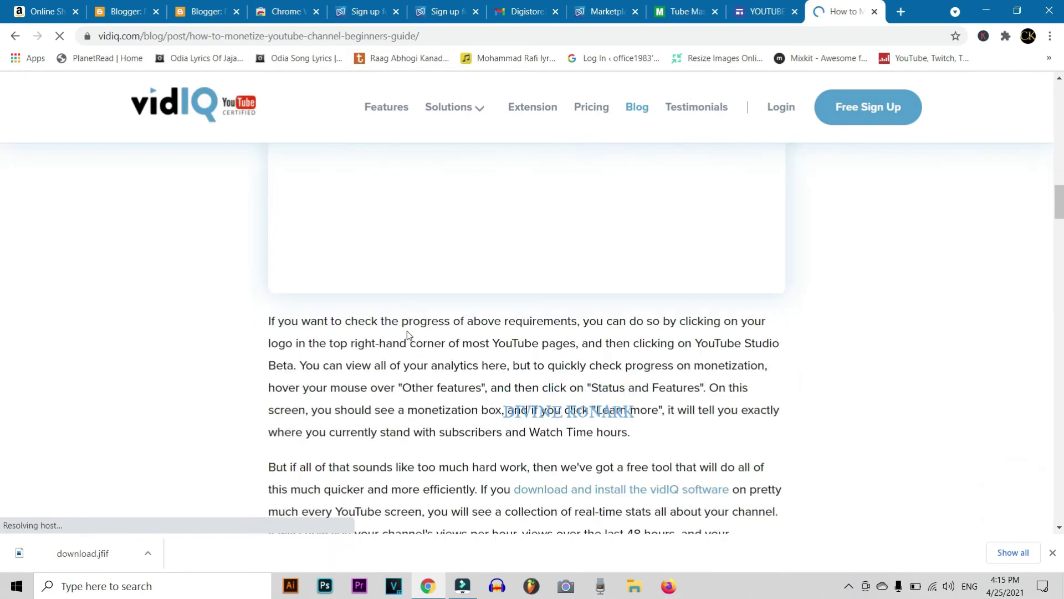
scroll(409, 330, down, 10)
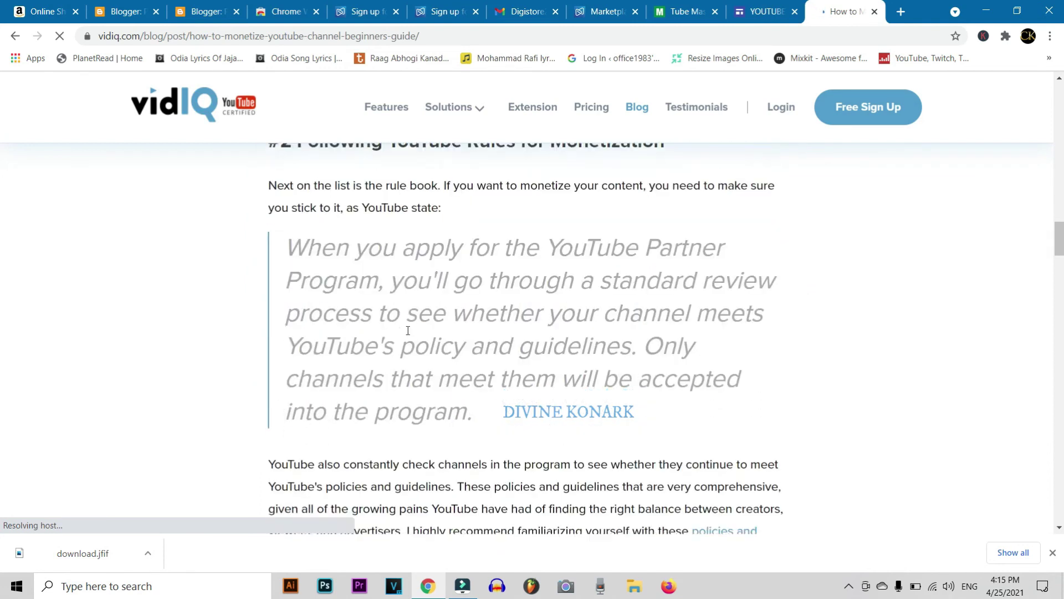
scroll(407, 331, up, 15)
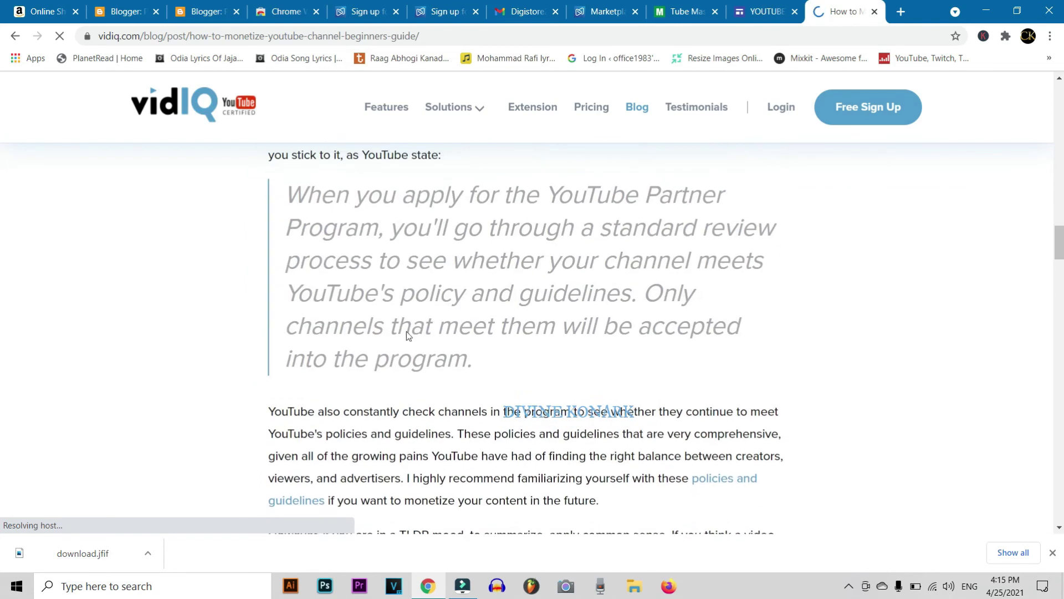
scroll(407, 331, up, 20)
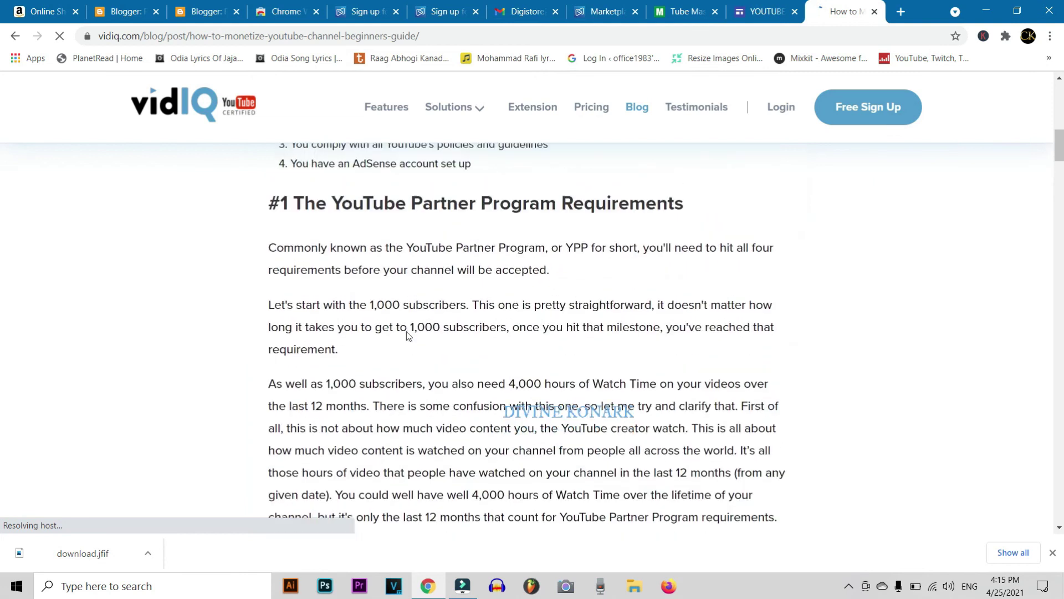
scroll(404, 333, down, 5)
scroll(405, 333, down, 12)
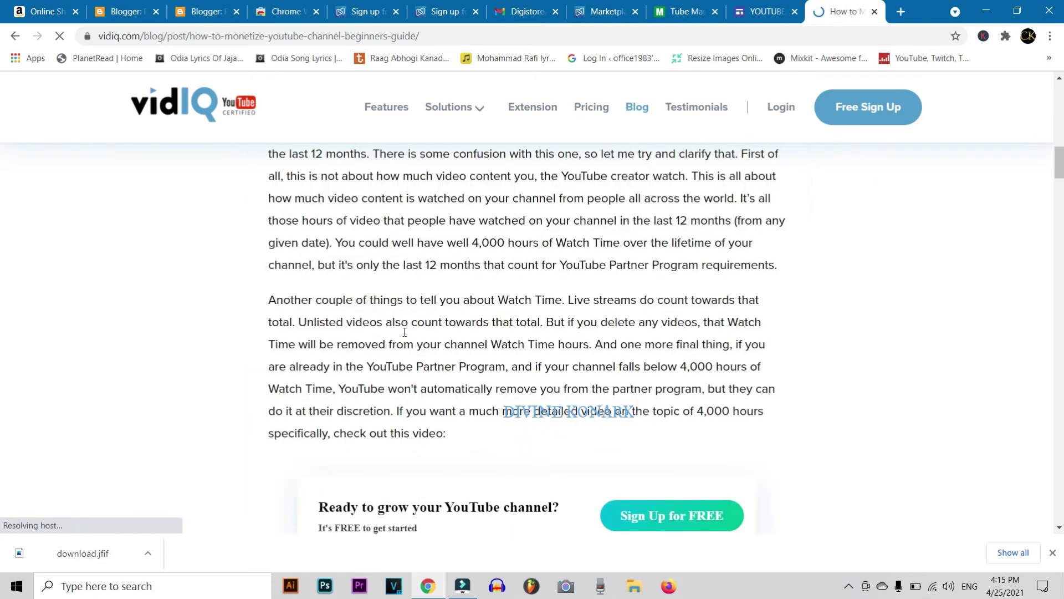
scroll(513, 271, up, 6)
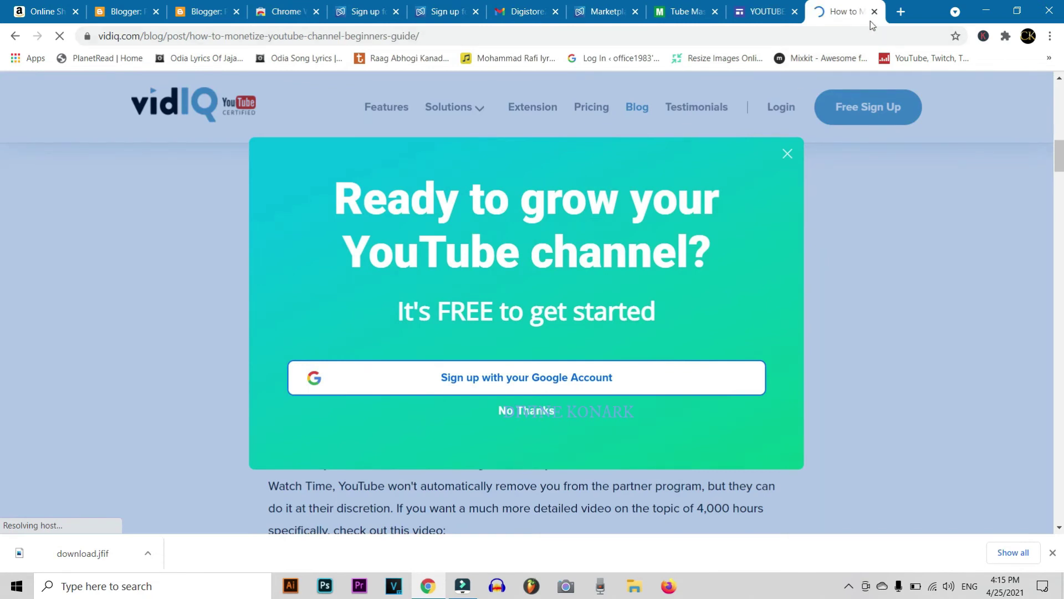
click(874, 12)
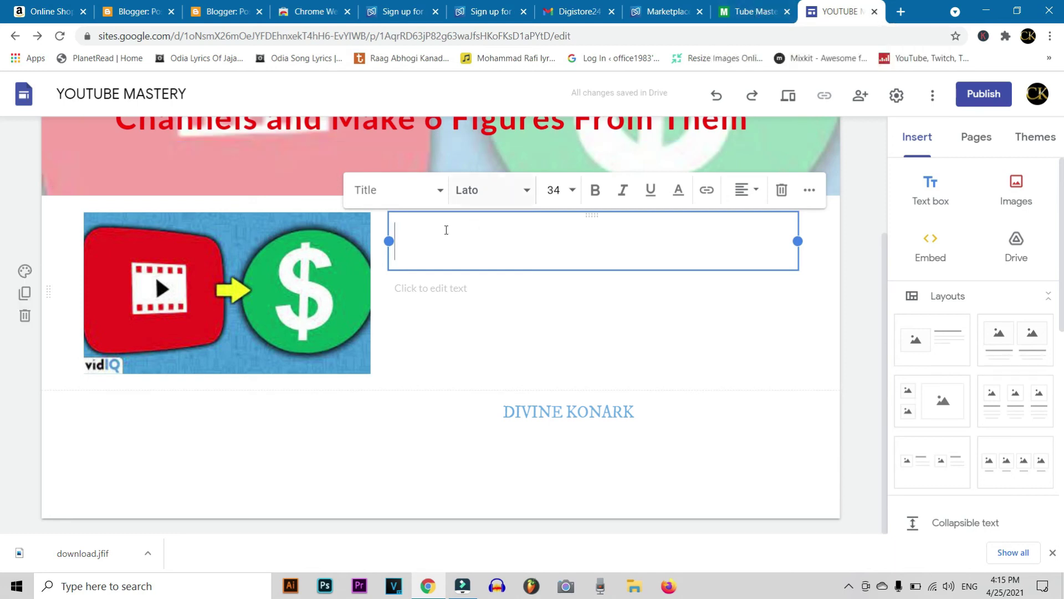
Copy the 'Introducing Tube Mastery and Monetization' heading and paragraphs from the sales page.
click(740, 15)
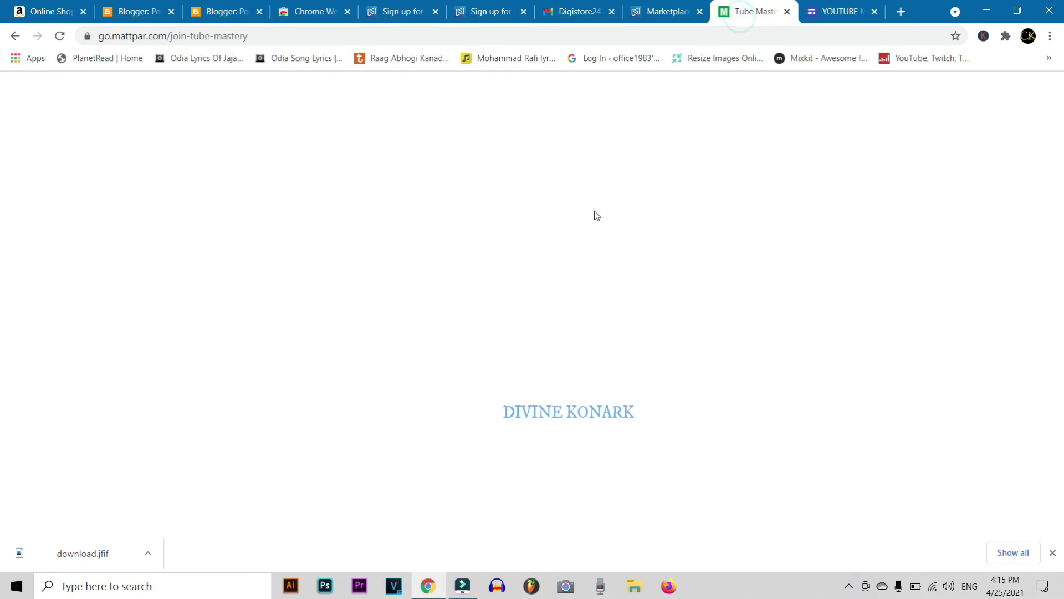
right_click(600, 220)
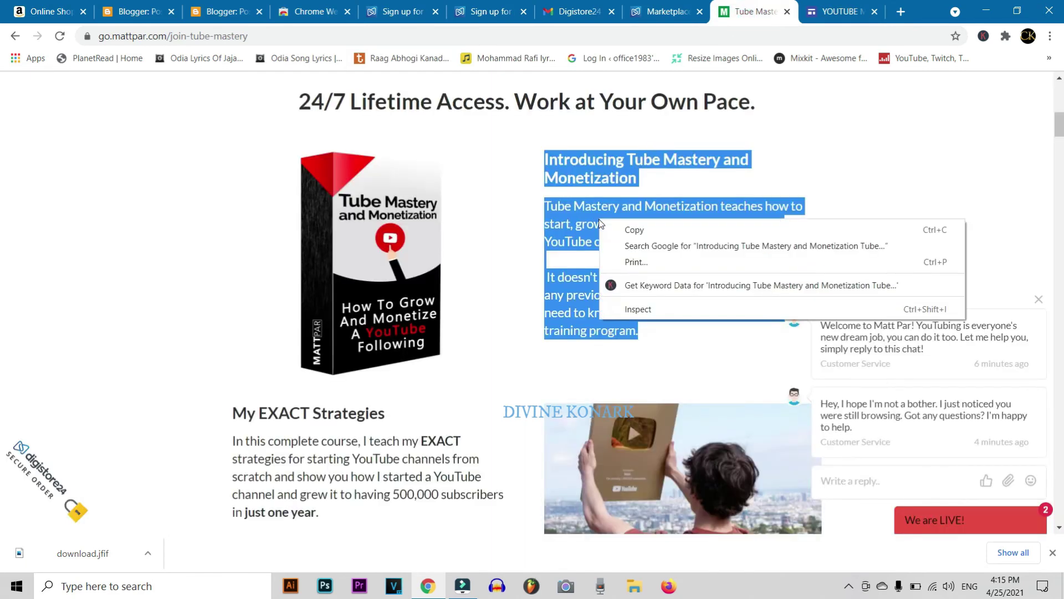
click(632, 231)
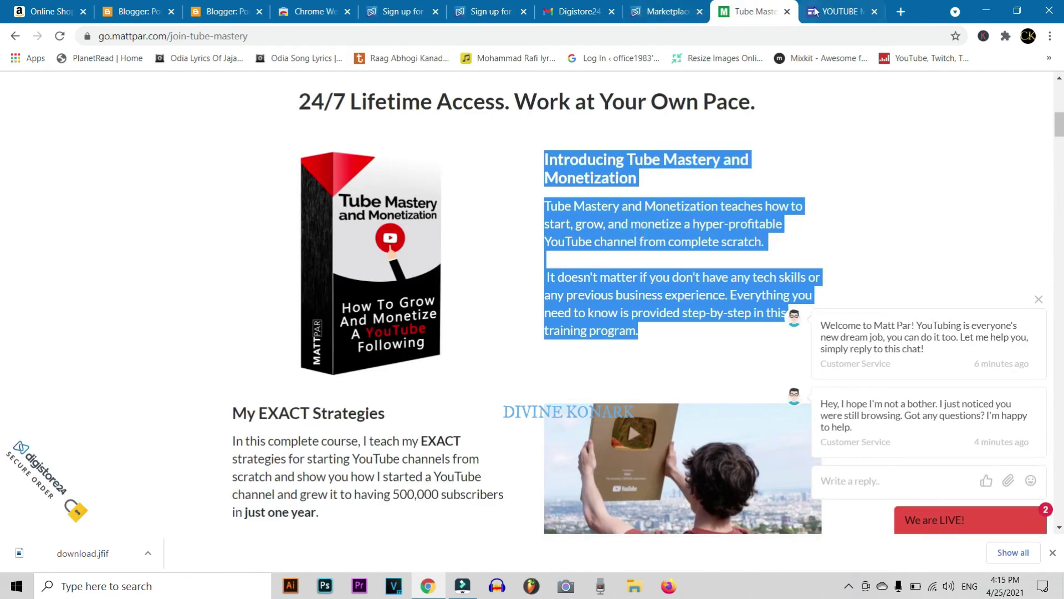
click(837, 12)
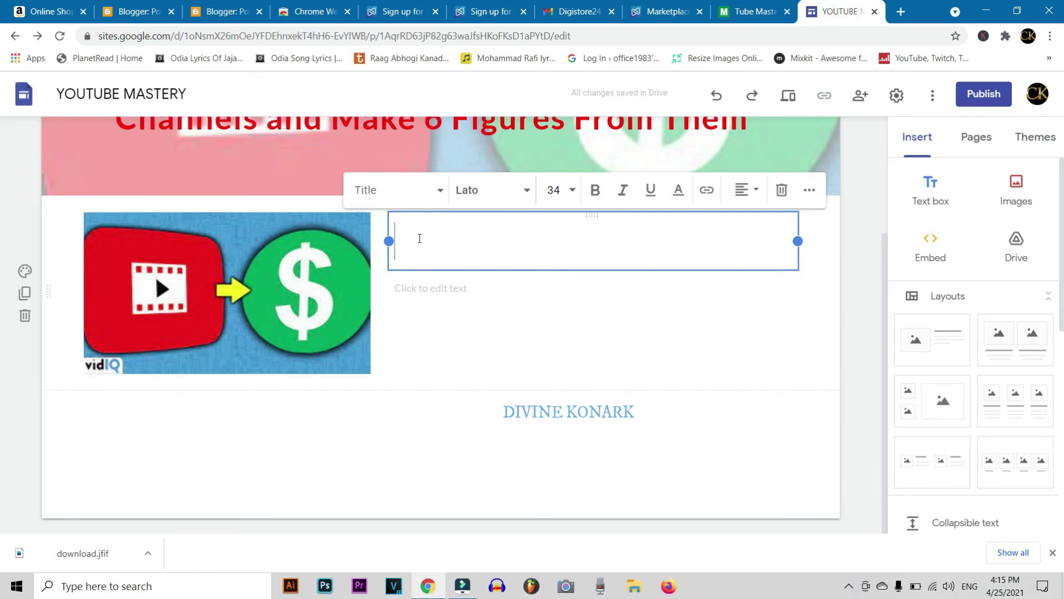
Paste the Tube Mastery intro into the text box and add a 'LEARN MORE >>>>>>>>>>>' line below.
key(ctrl+v)
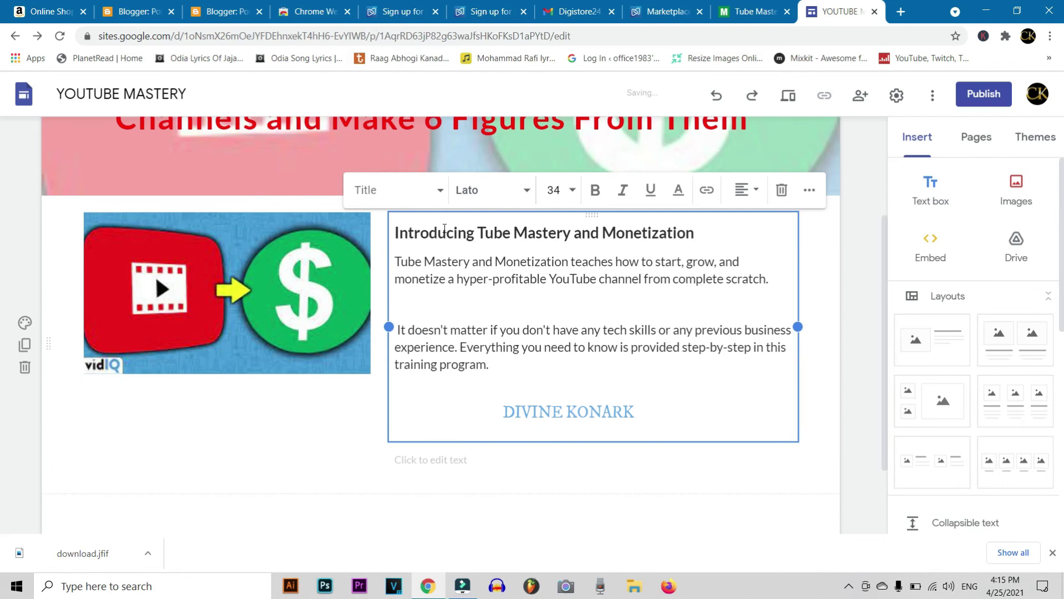
drag(396, 233, 699, 235)
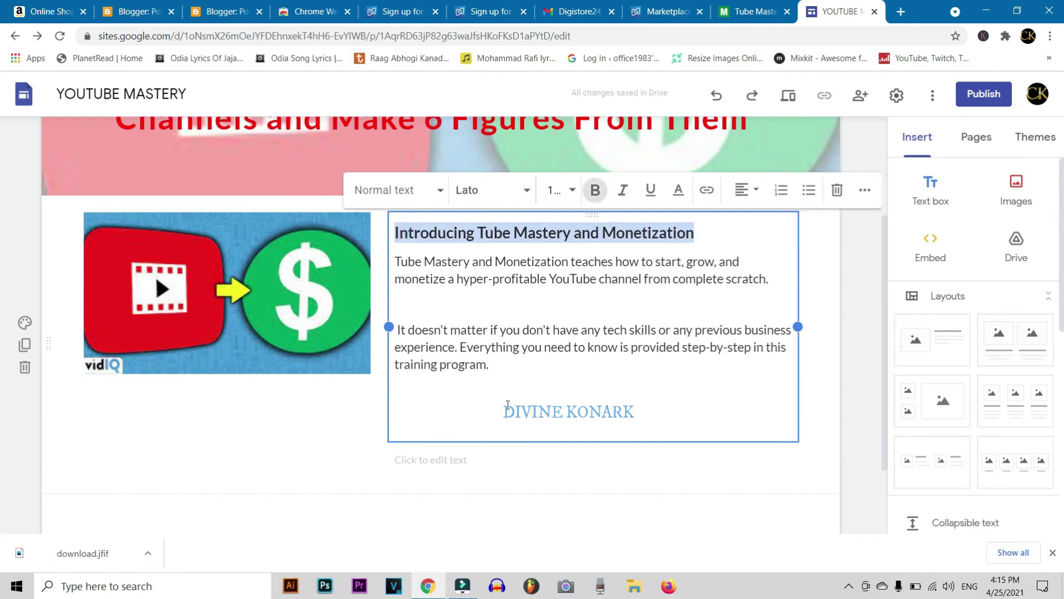
click(500, 372)
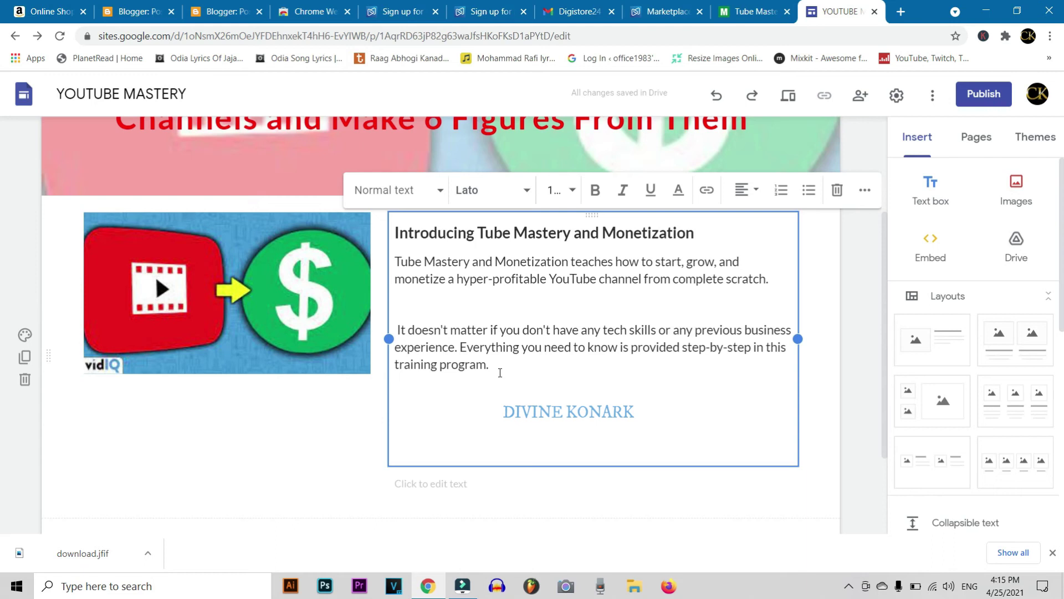
text(Introd)
key(BackSpace)
key(BackSpace)
key(BackSpace)
text(LE)
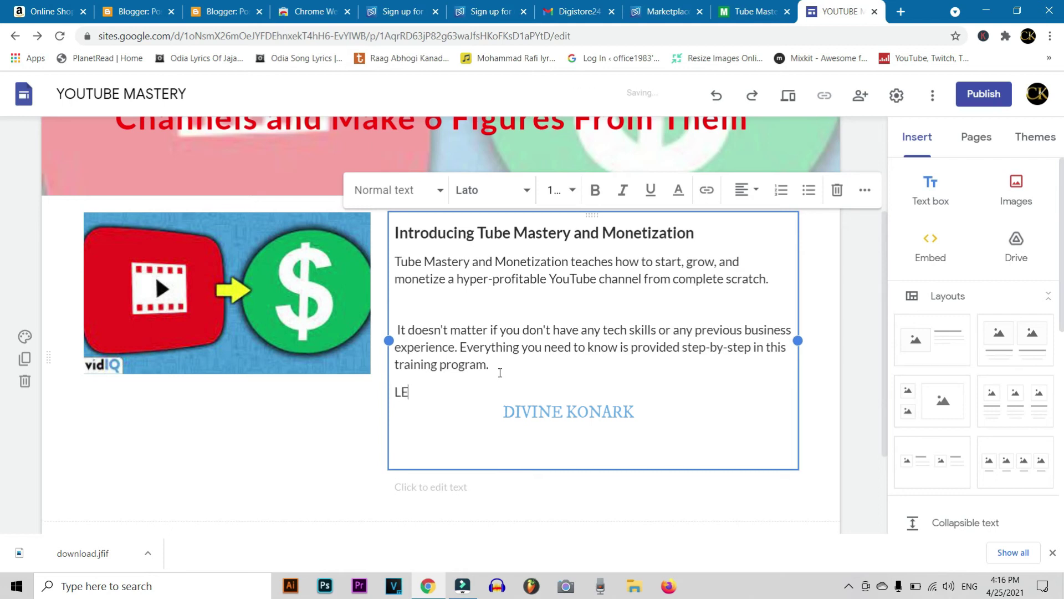
text(ARN MORE)
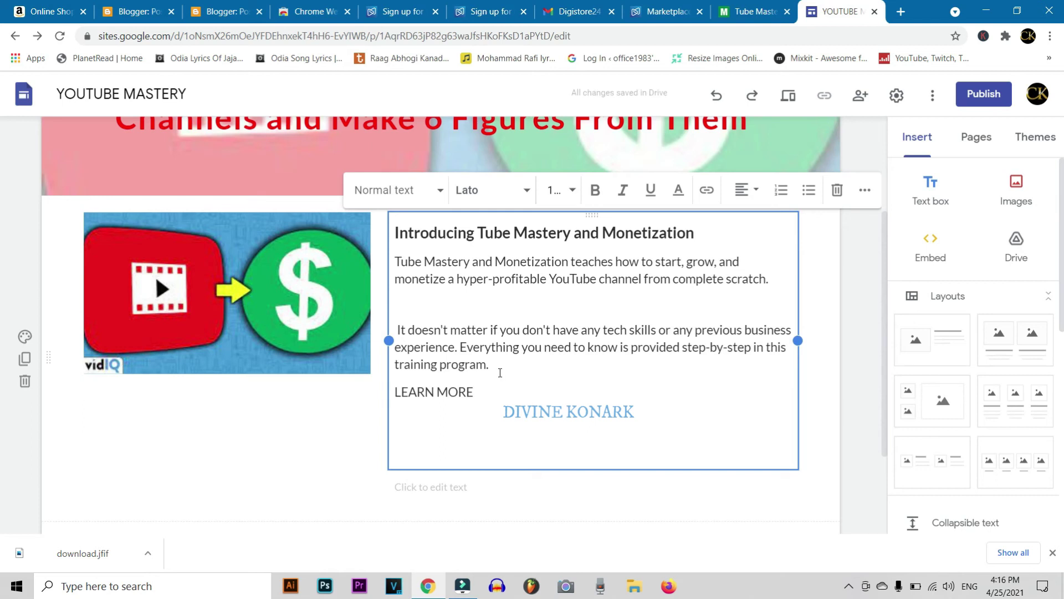
text( >>>>>>>>>>>)
key(shift+Left)
key(shift+Left)
key(shift+Left)
key(shift+Left)
key(shift+Left)
key(shift+Left)
key(shift+Left)
key(shift+Left)
key(shift+Left)
key(shift+Left)
key(shift+Left)
key(shift+Left)
key(shift+Left)
key(shift+Left)
key(shift+Left)
key(shift+Left)
key(shift+Left)
key(shift+Left)
key(shift+Left)
key(shift+Left)
key(shift+Left)
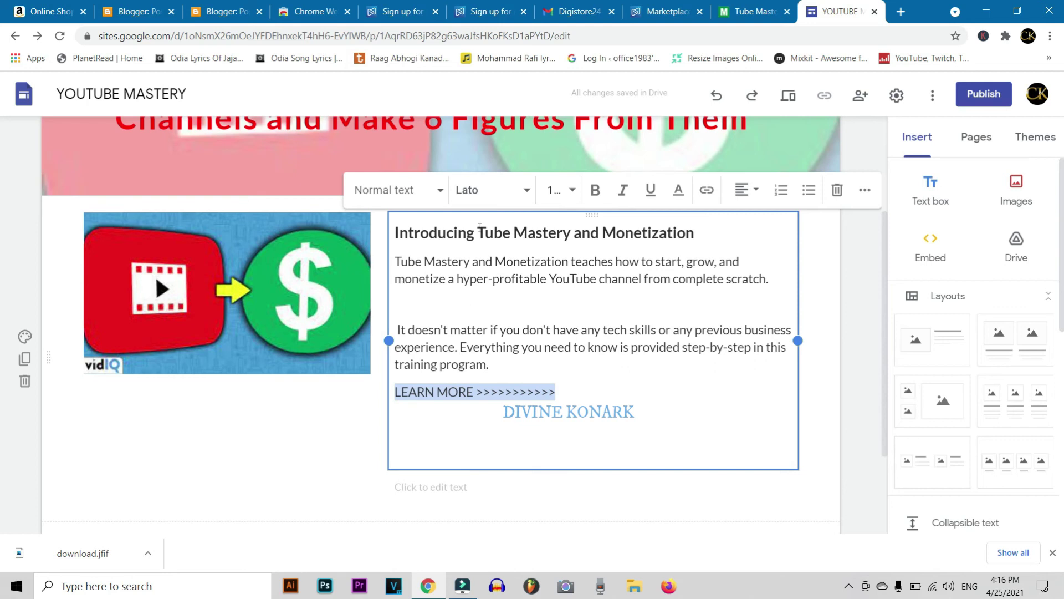
Copy the whole Tube Mastery promolink address from the Digistore24 success dialog.
click(679, 12)
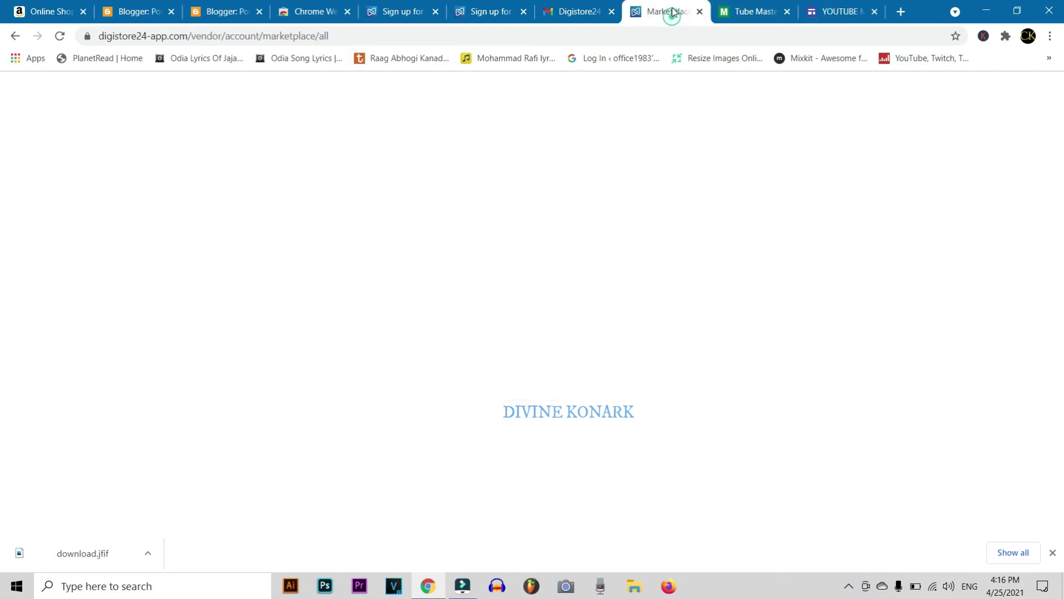
click(714, 199)
click(714, 198)
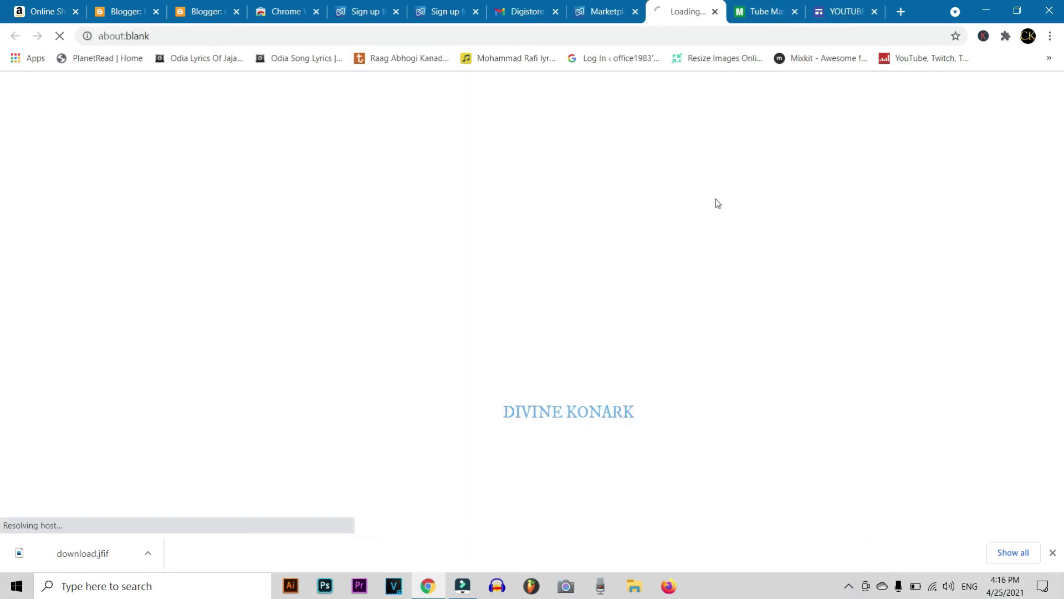
click(607, 11)
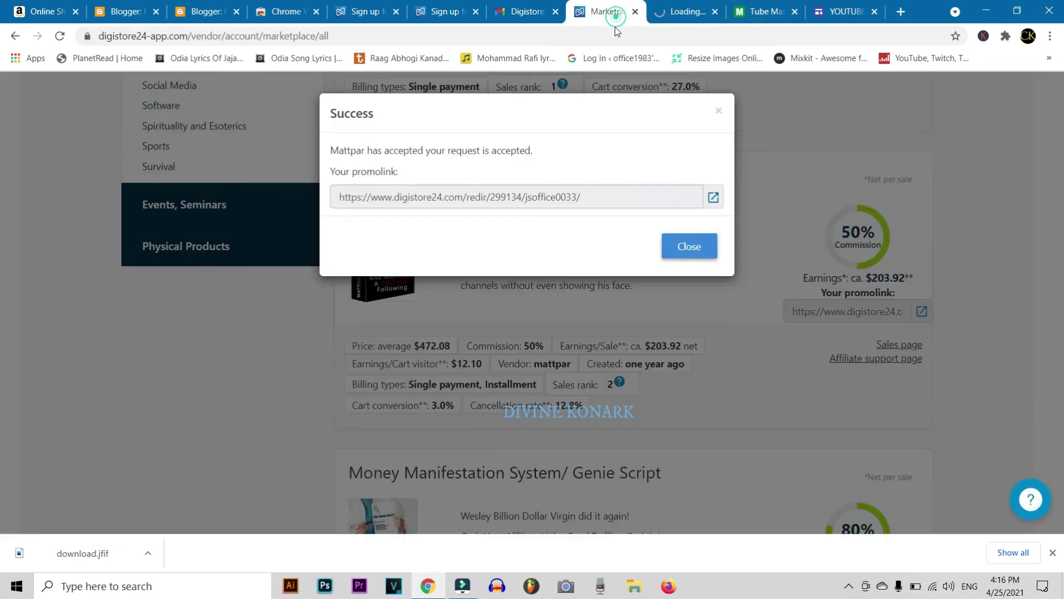
click(591, 198)
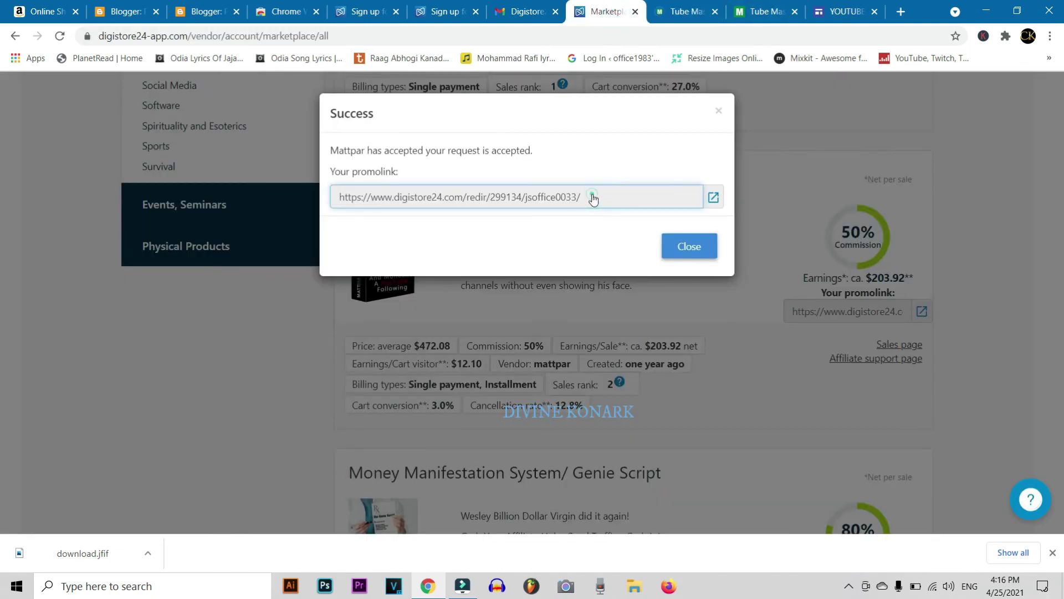
triple_click(563, 203)
right_click(564, 202)
click(582, 209)
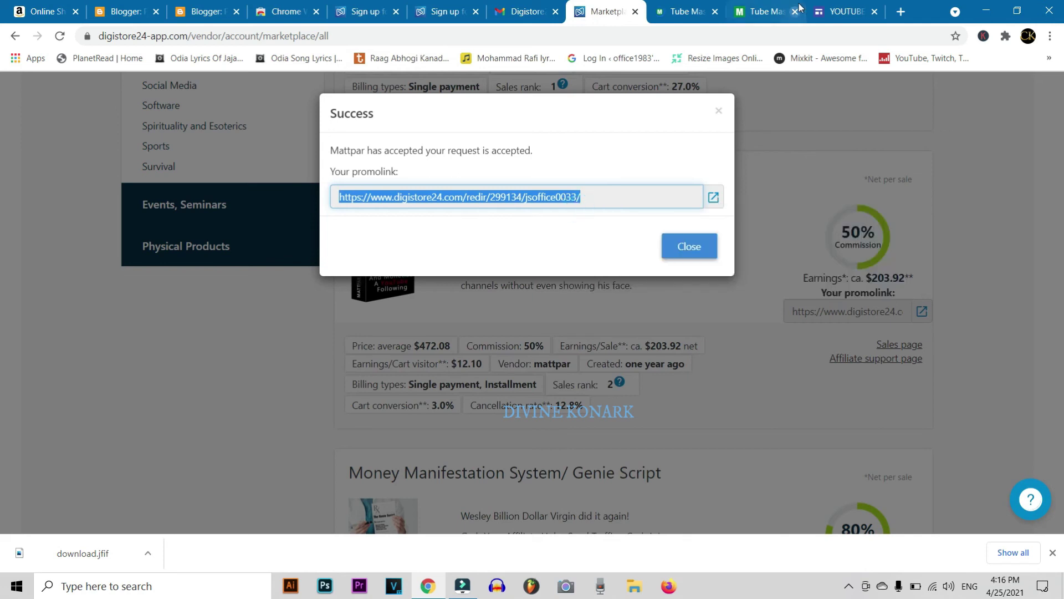
click(834, 13)
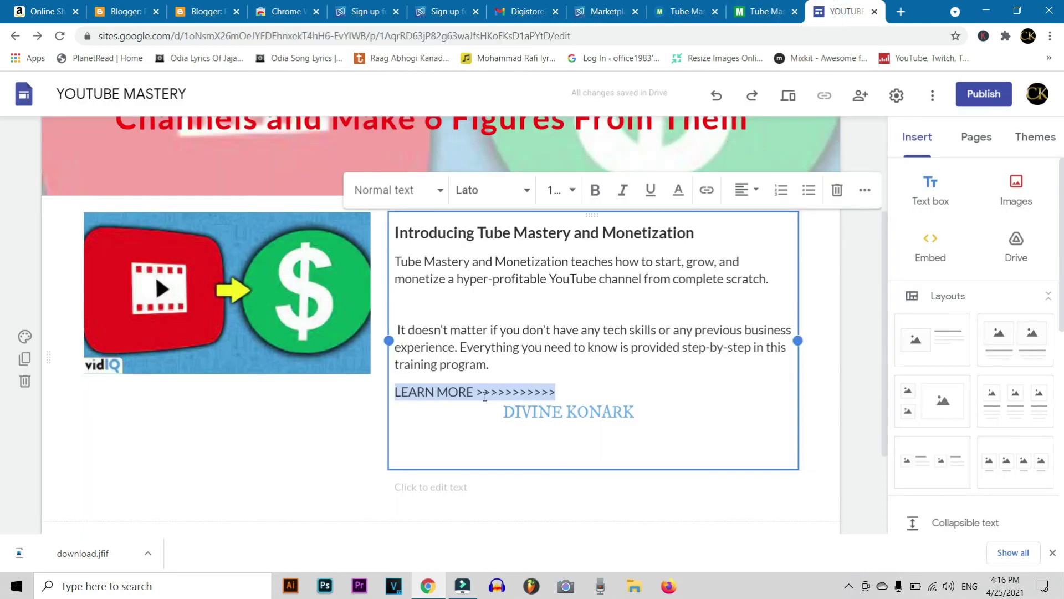
Link the LEARN MORE text to the pasted Digistore24 promolink.
click(707, 191)
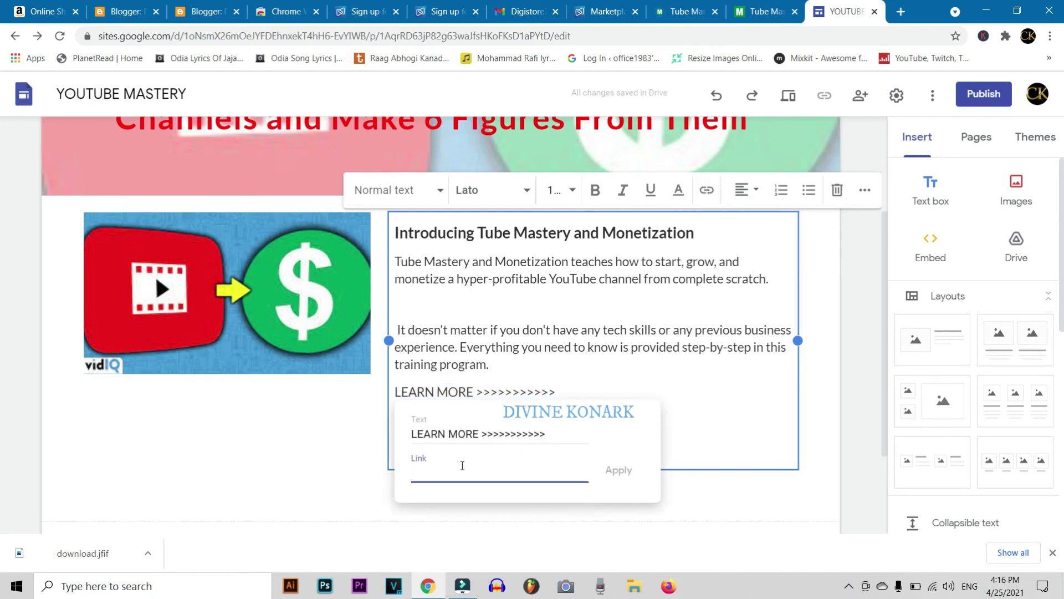
key(ctrl+v)
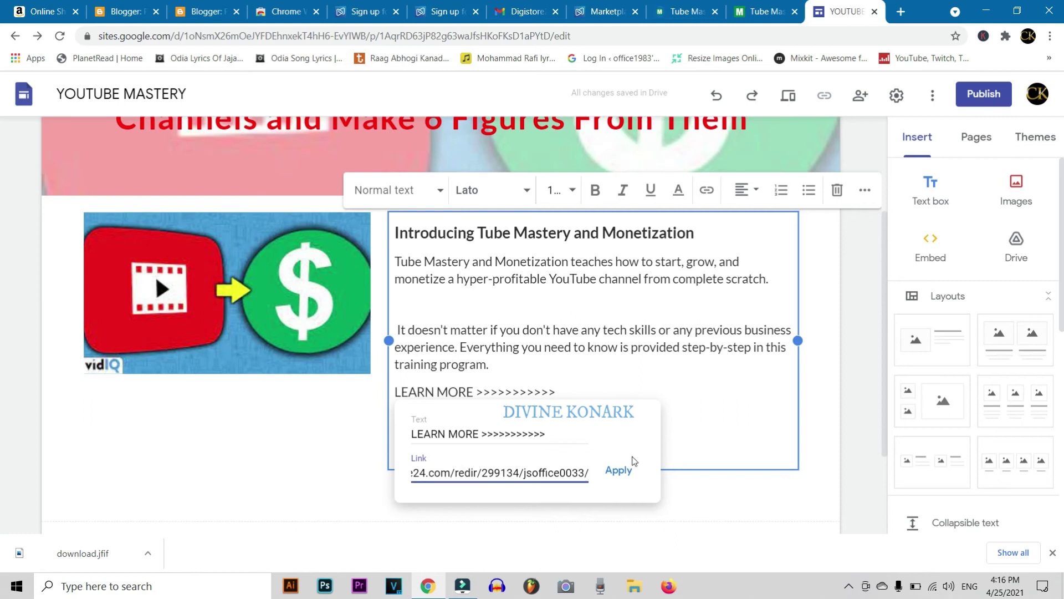
click(619, 472)
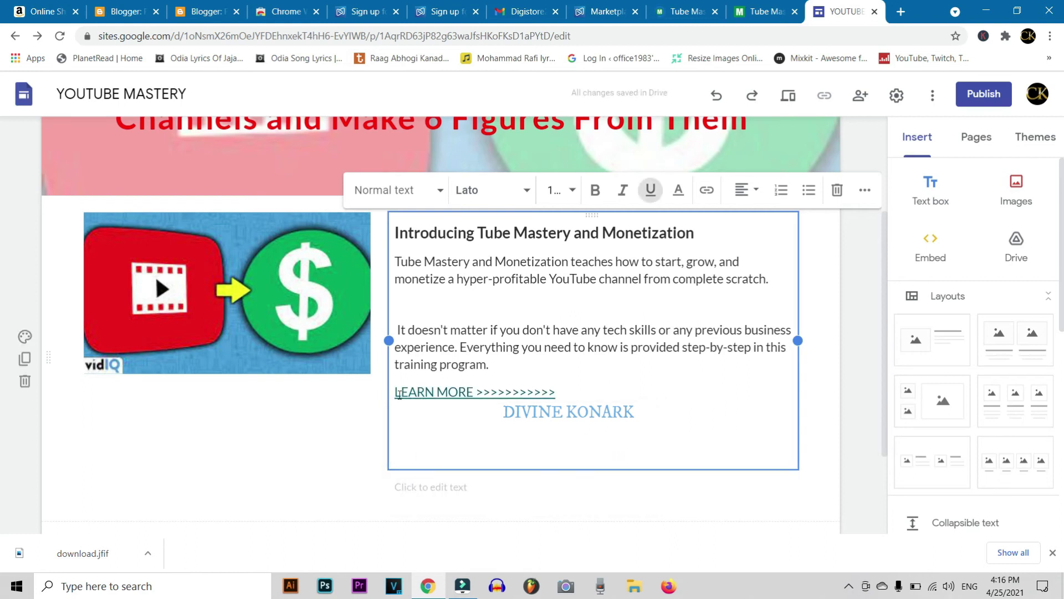
drag(395, 392, 570, 392)
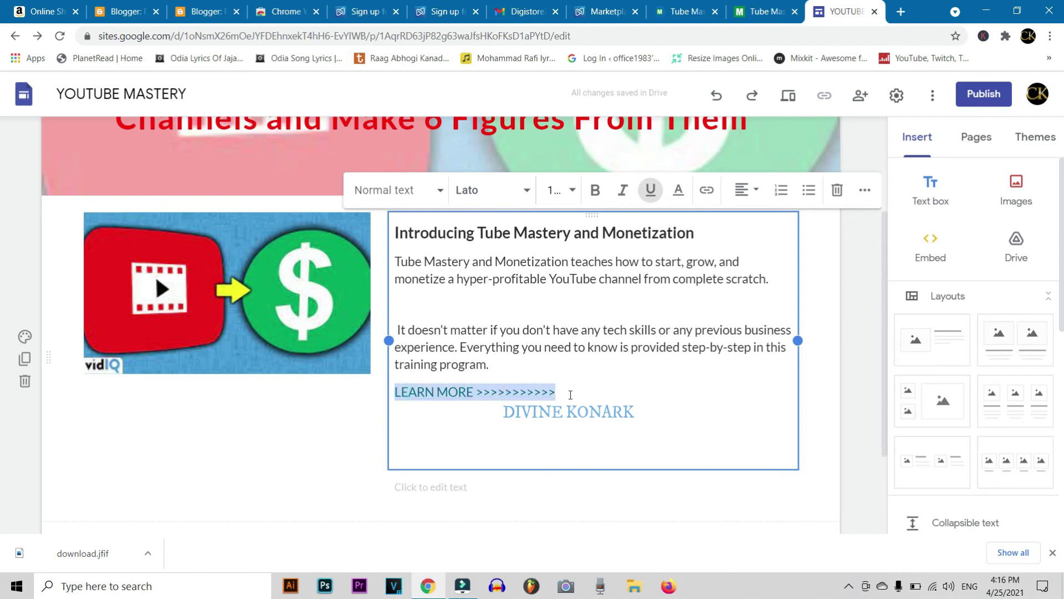
Make the LEARN MORE link bold, yellow and italic, with no underline.
click(596, 194)
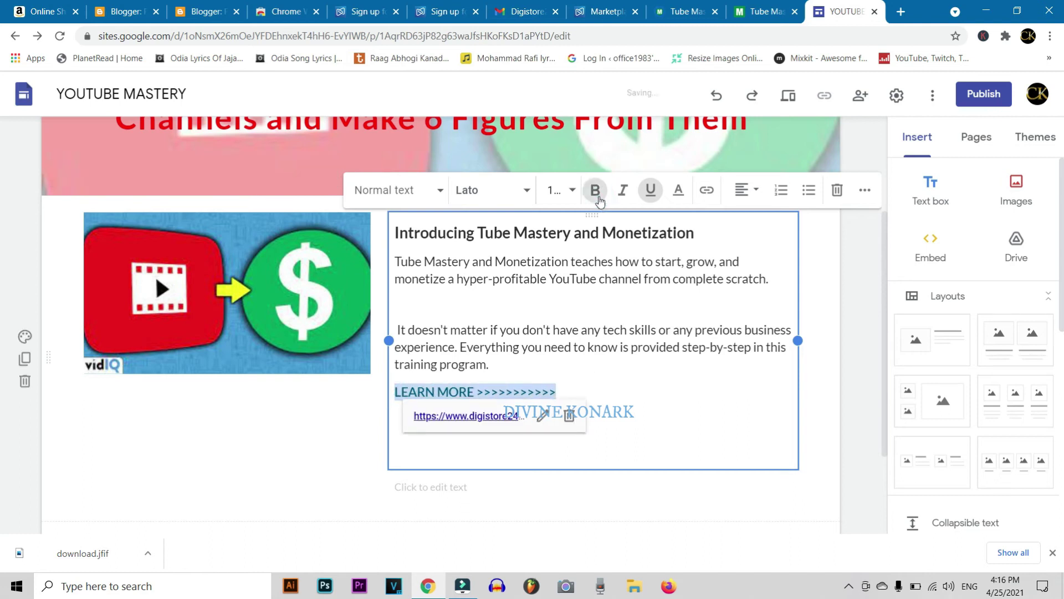
click(680, 194)
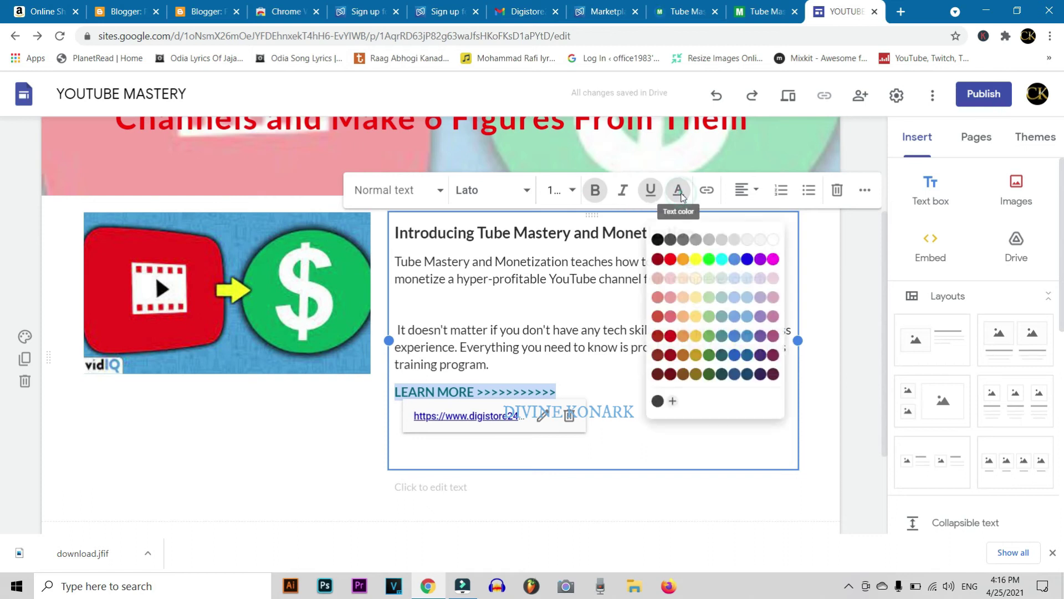
click(694, 254)
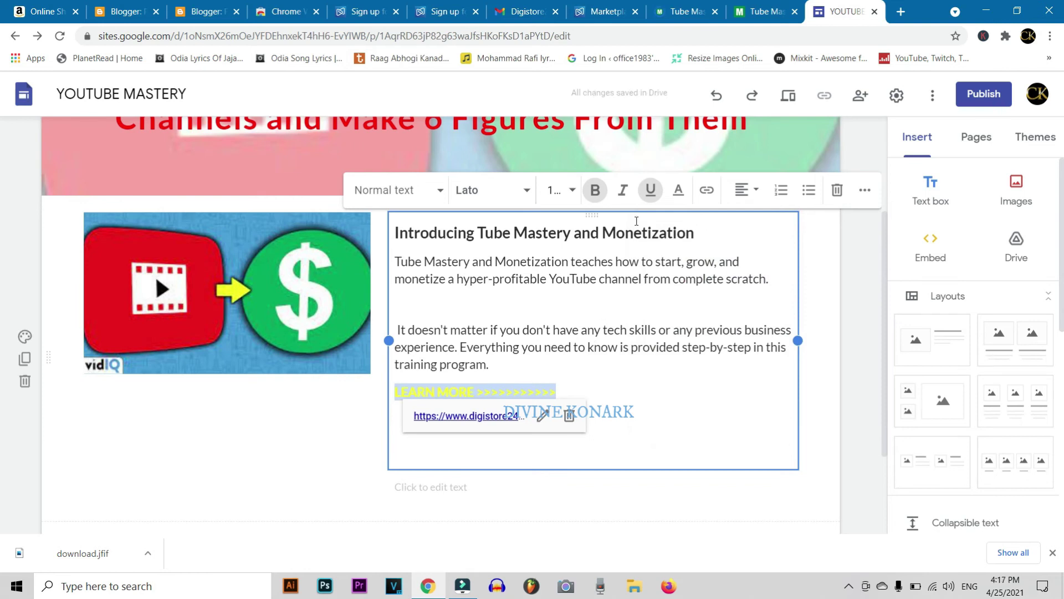
click(621, 201)
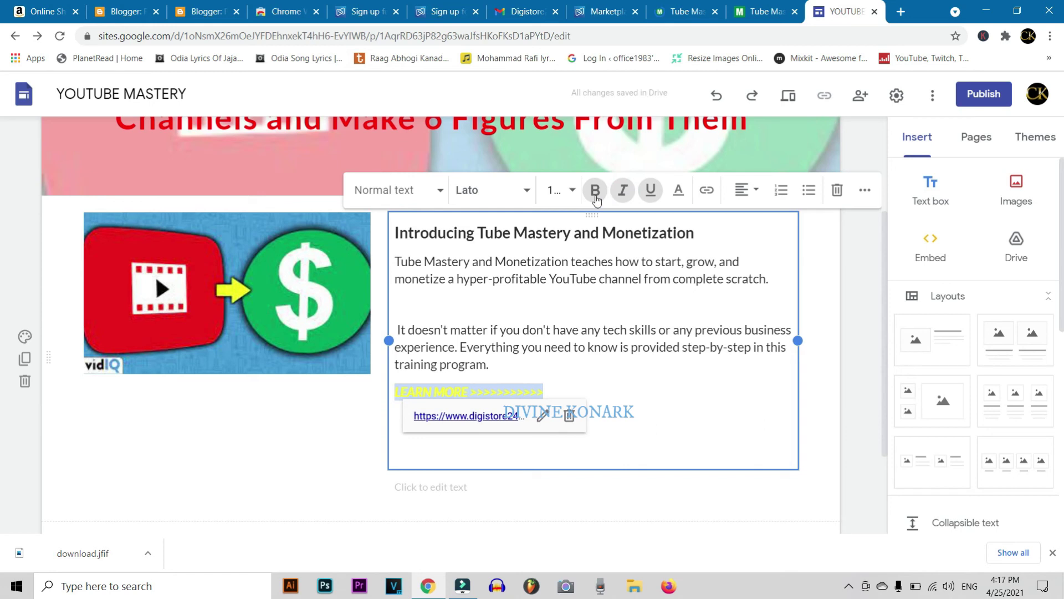
click(652, 191)
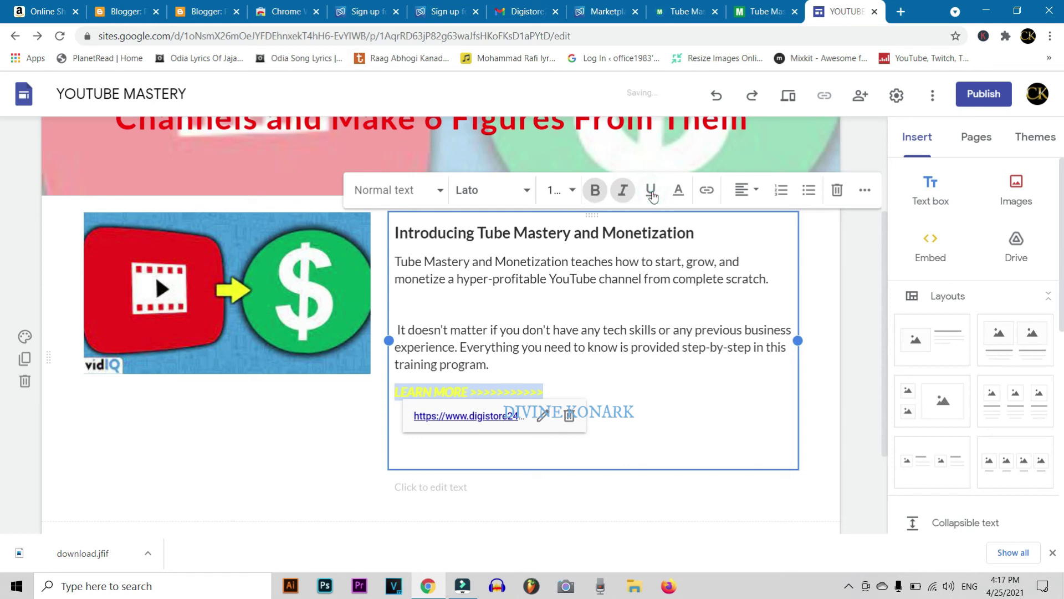
Recolour the whole LEARN MORE line dark blue.
click(615, 399)
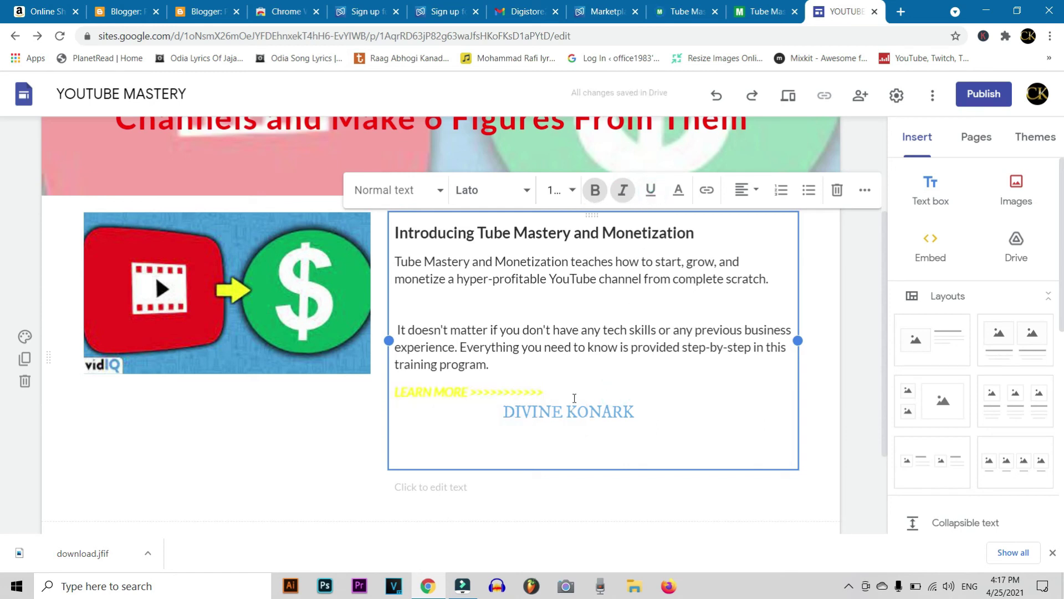
click(545, 394)
shift+click(400, 393)
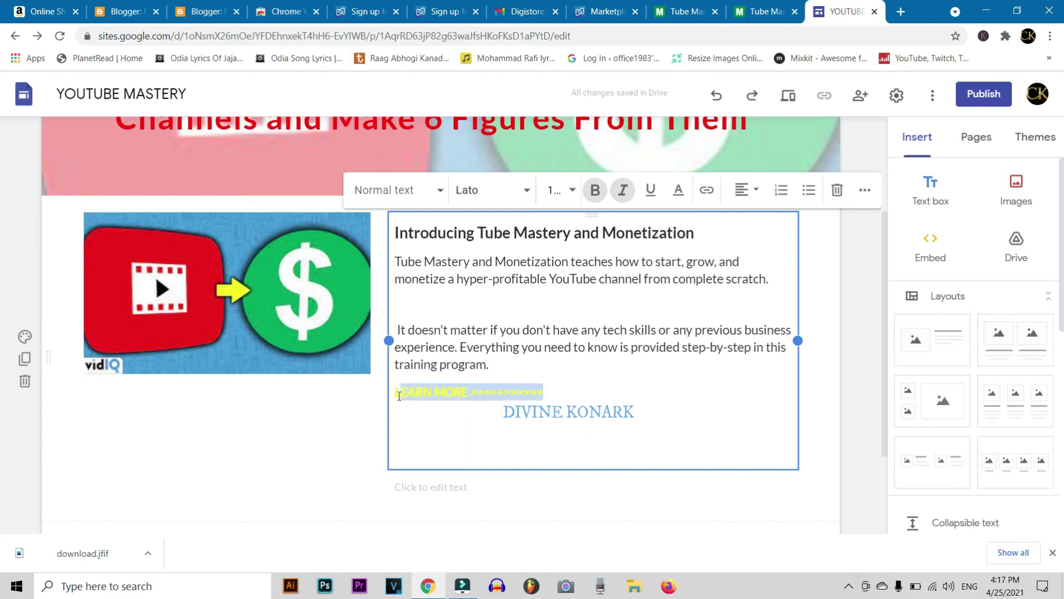
click(397, 394)
click(566, 379)
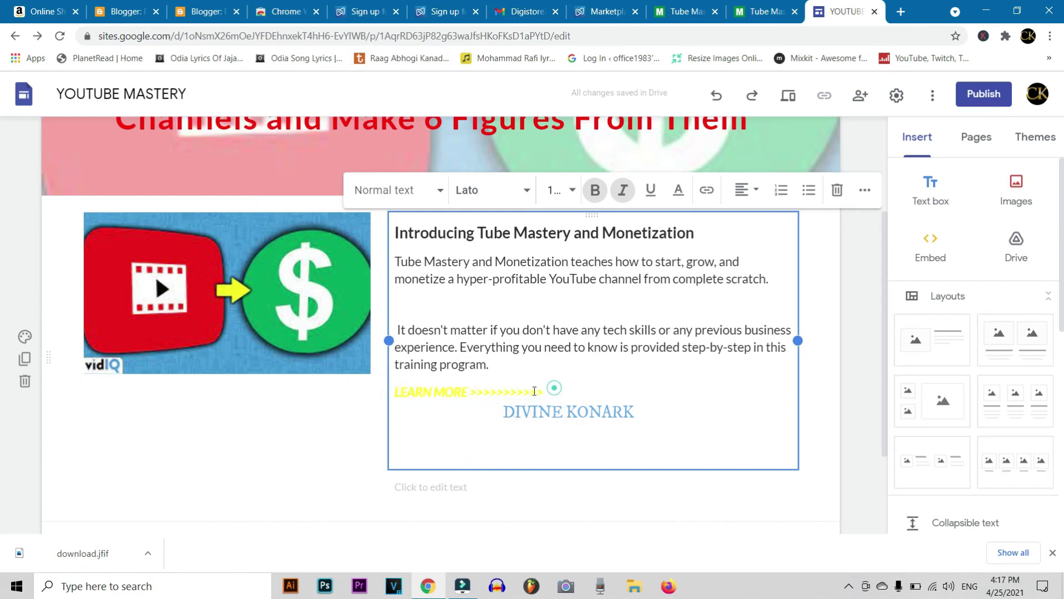
triple_click(398, 402)
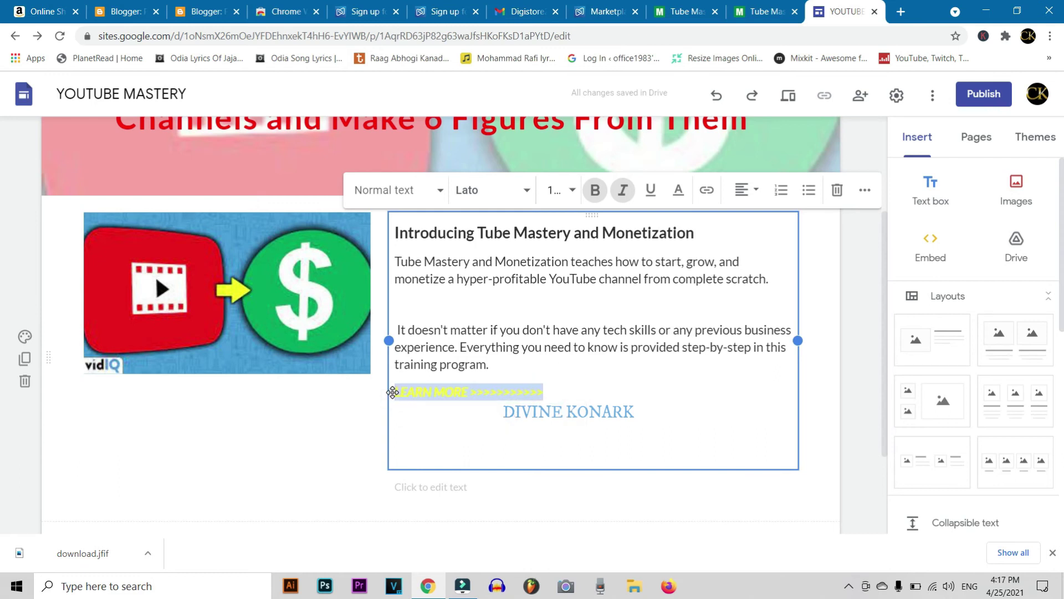
click(684, 204)
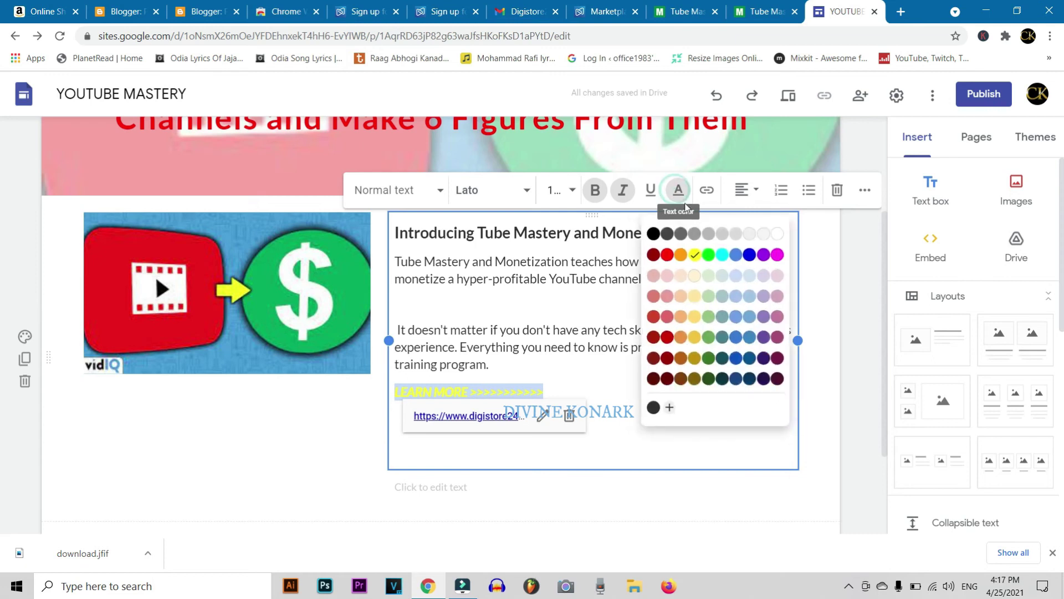
click(754, 255)
click(575, 381)
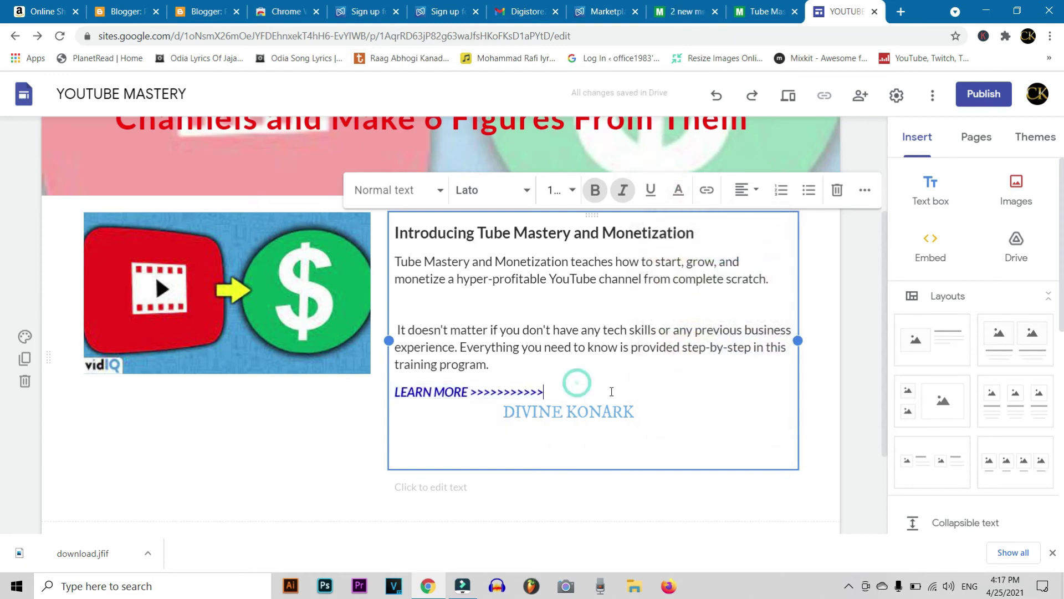
Review the finished intro section and bring up the Publish to the web dialog.
scroll(611, 391, down, 2)
scroll(556, 390, up, 4)
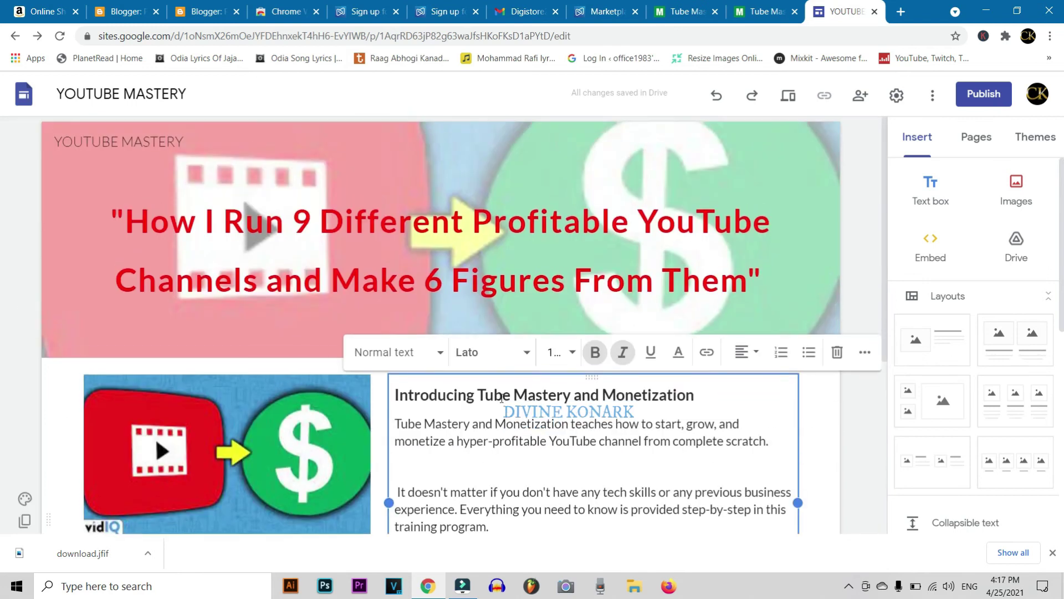
scroll(444, 328, down, 5)
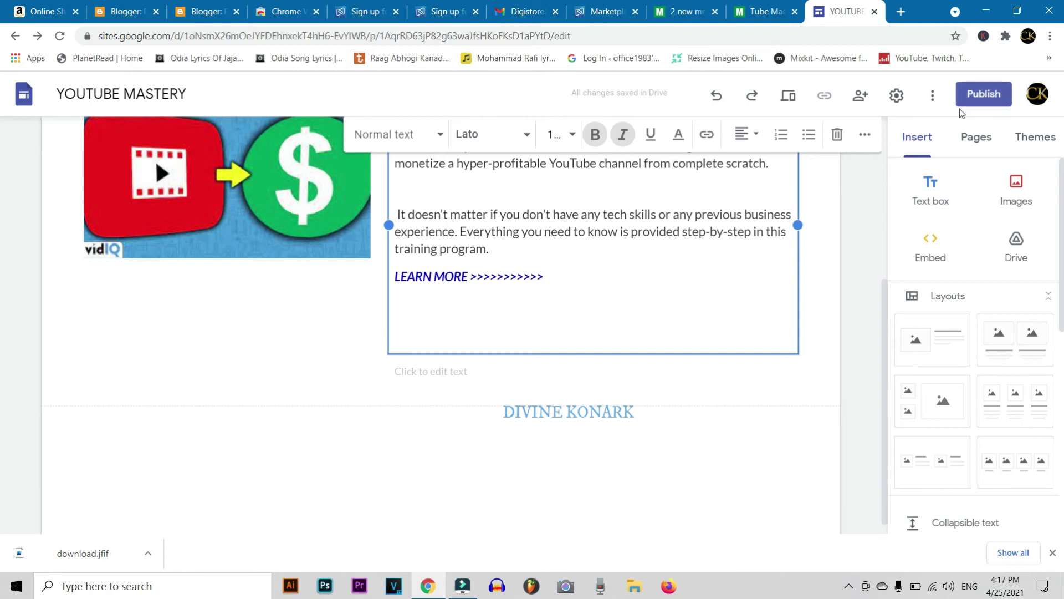
click(985, 93)
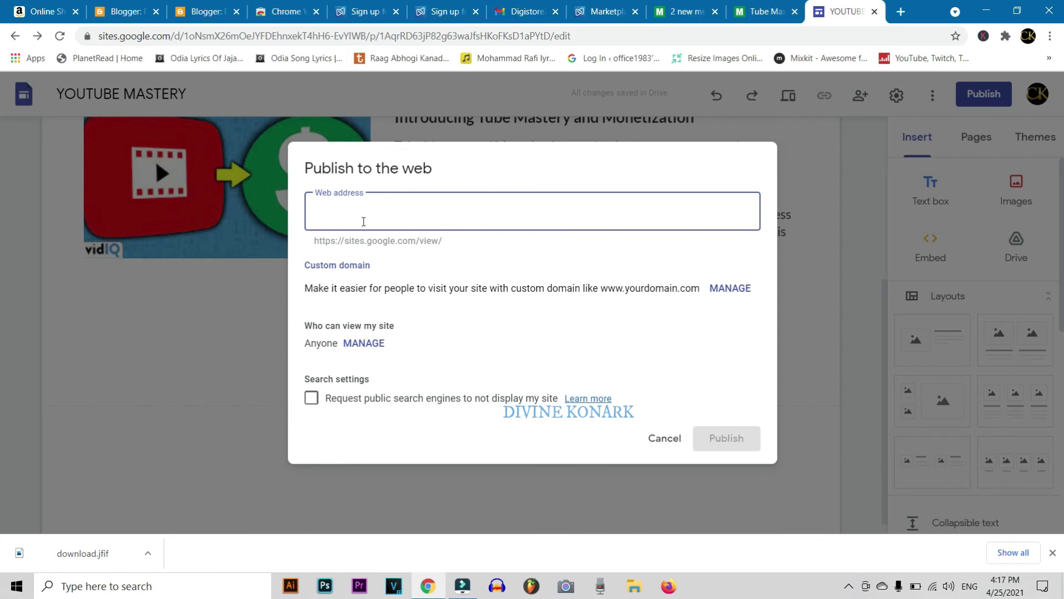
Publish the site at the web address lifetime-access and view the live version.
text(youtube-monit)
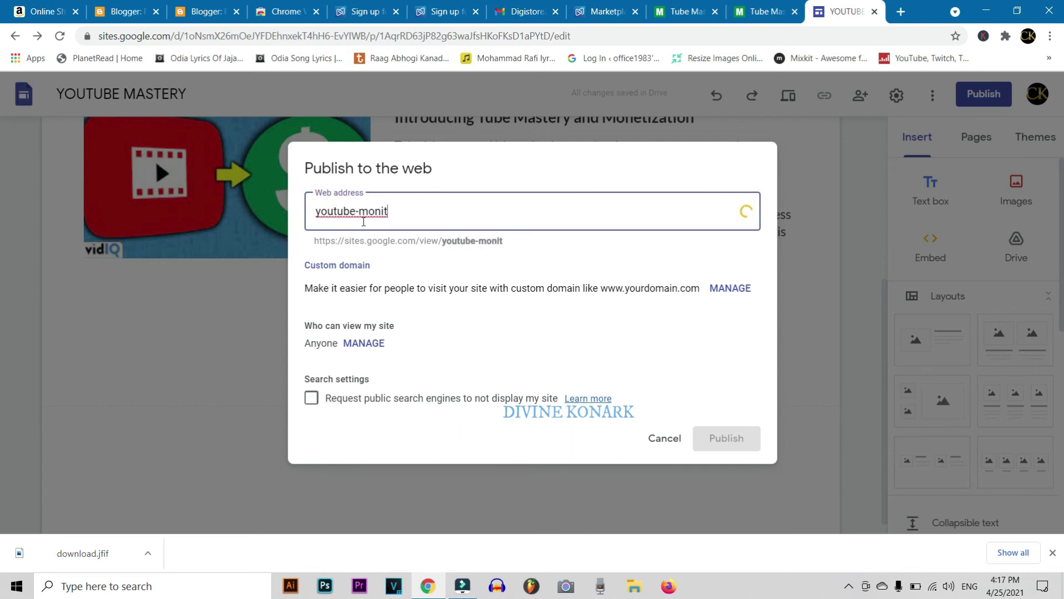
text(ization)
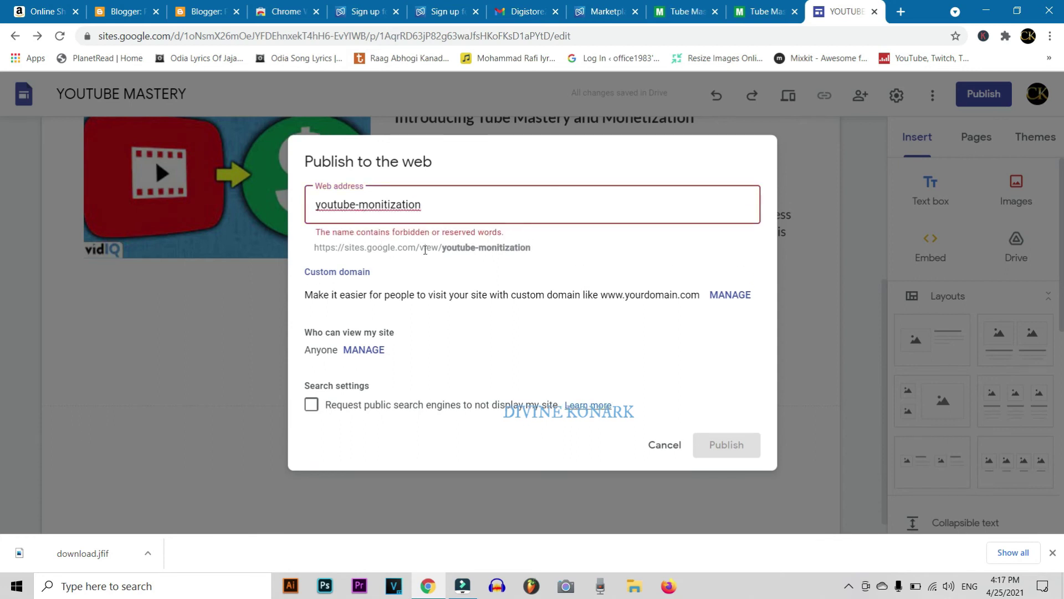
key(BackSpace)
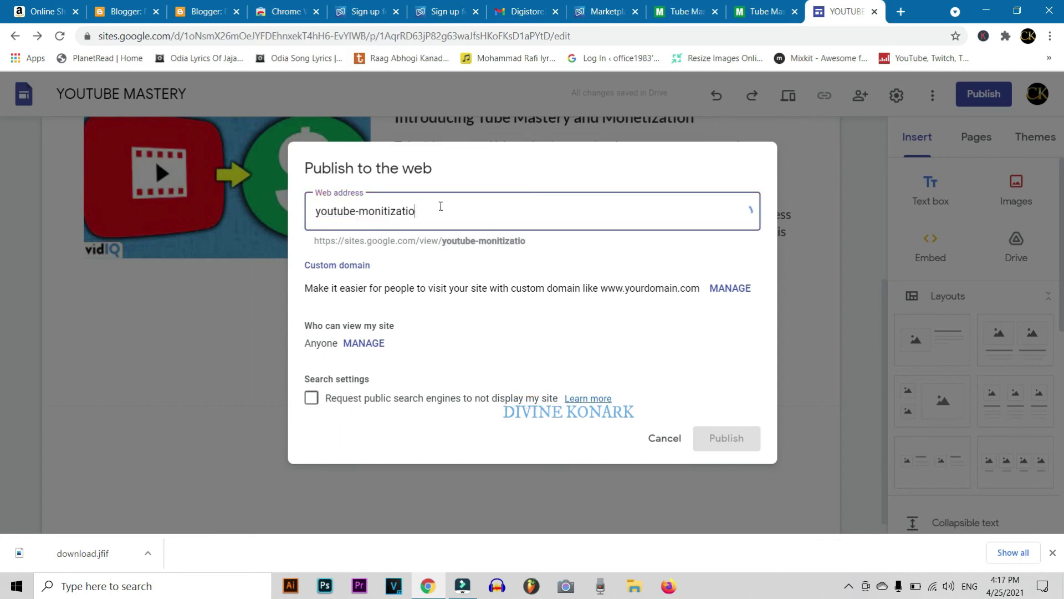
key(BackSpace)
key(BackSpace)
key(BackSpace)
key(BackSpace)
key(BackSpace)
key(ctrl+a)
text(lifetime-access)
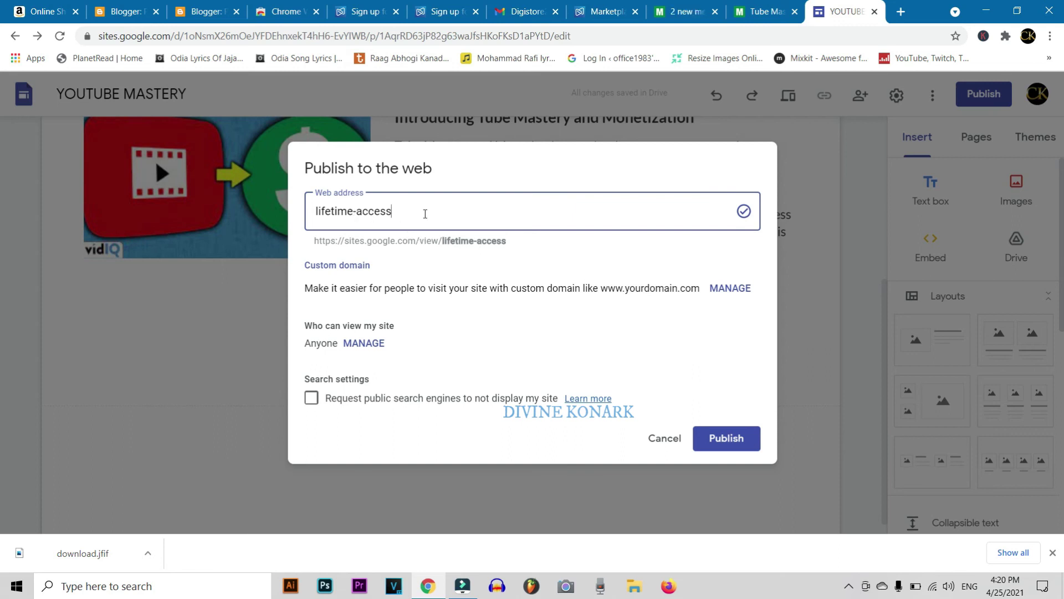
text(-y)
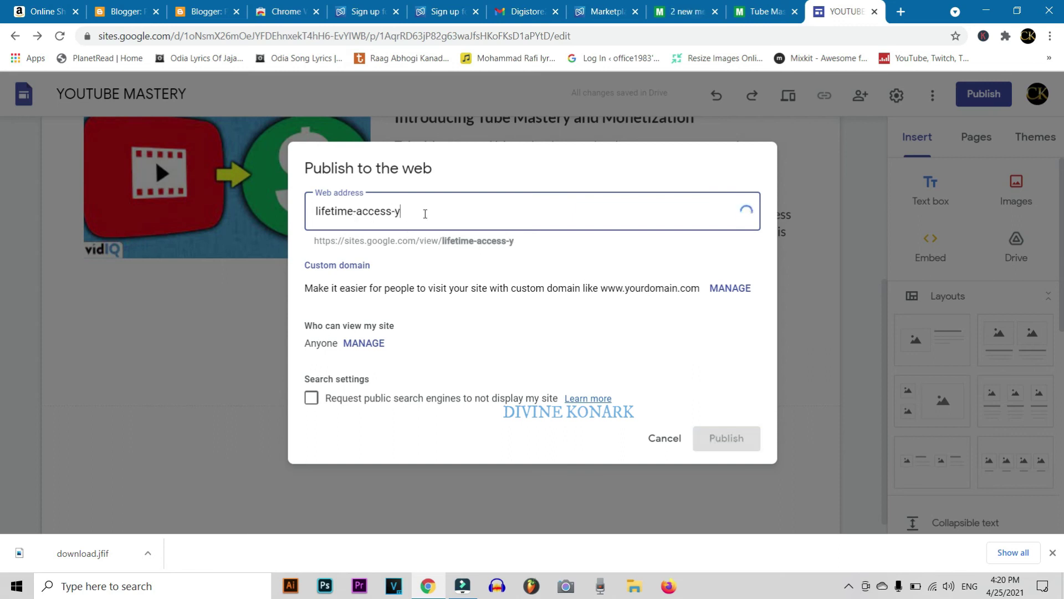
text(outube)
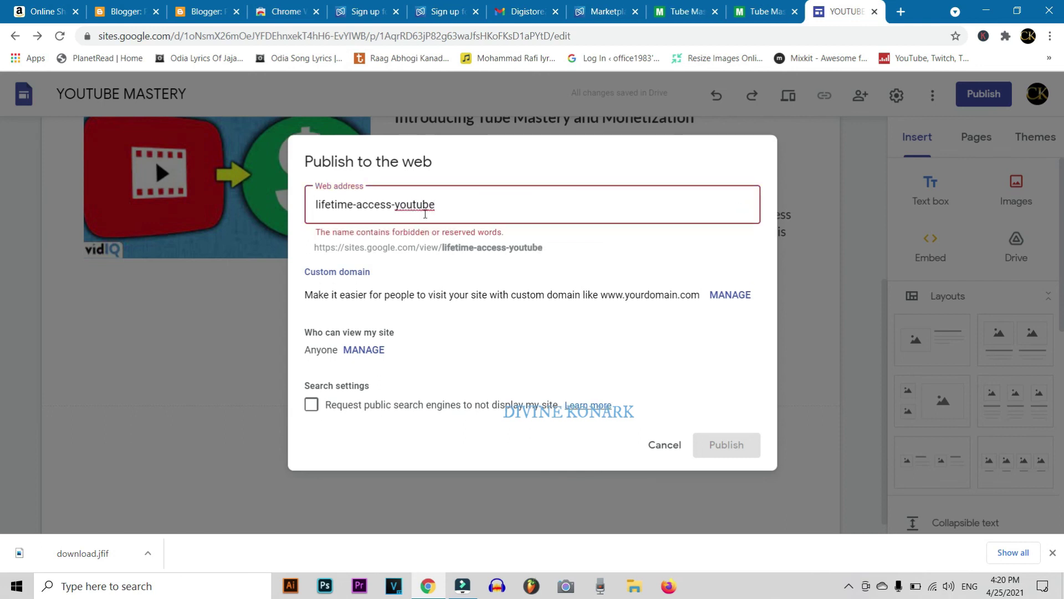
text(-video-m)
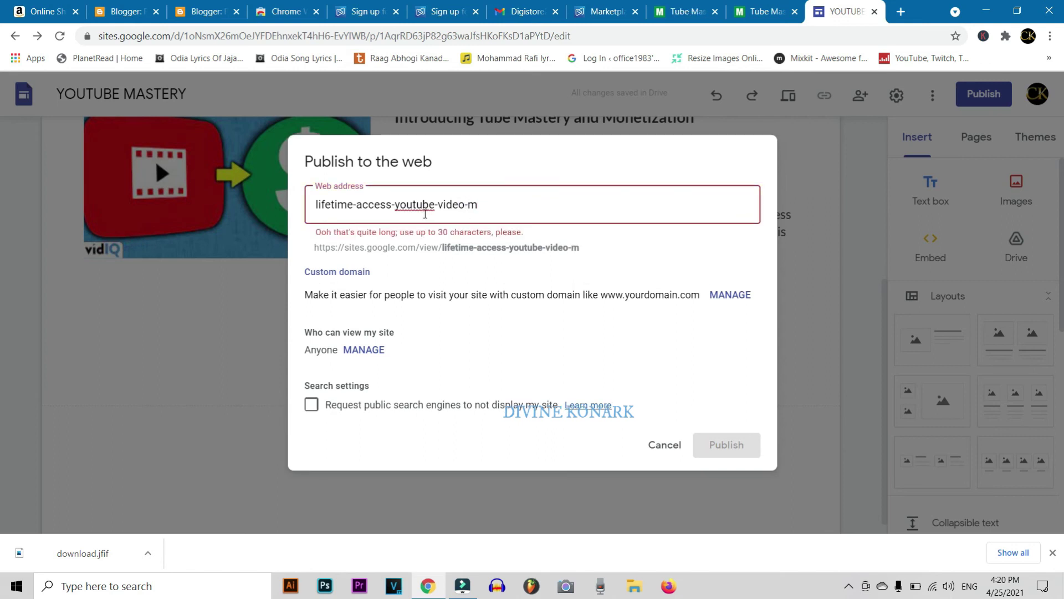
key(BackSpace)
key(BackSpace)
key(BackSpace)
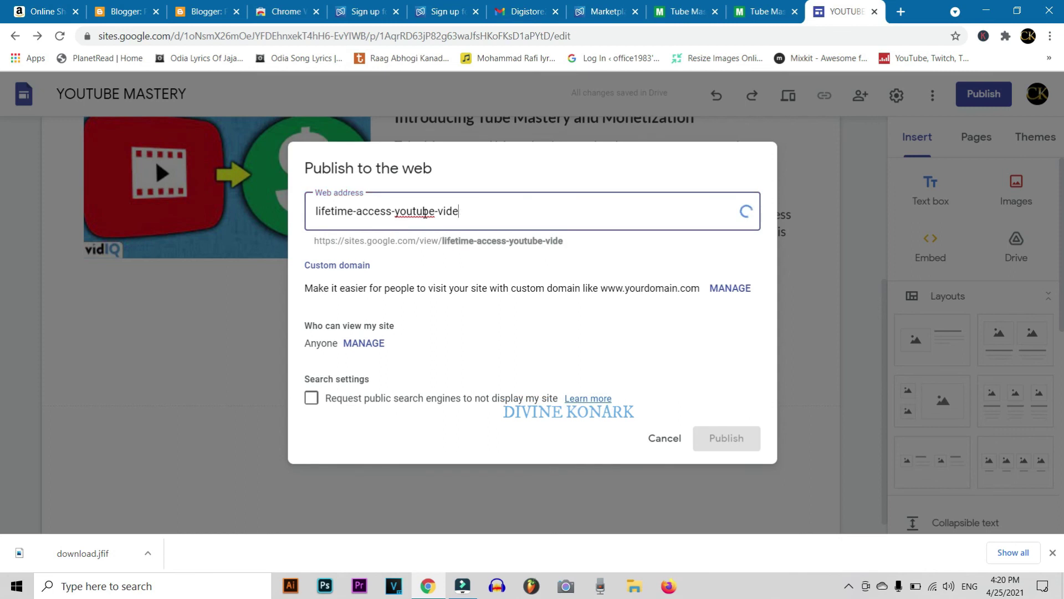
key(BackSpace)
key(BackSpace)
key(BackSpace)
key(BackSpace)
key(BackSpace)
key(BackSpace)
key(BackSpace)
key(BackSpace)
key(BackSpace)
key(BackSpace)
key(BackSpace)
key(BackSpace)
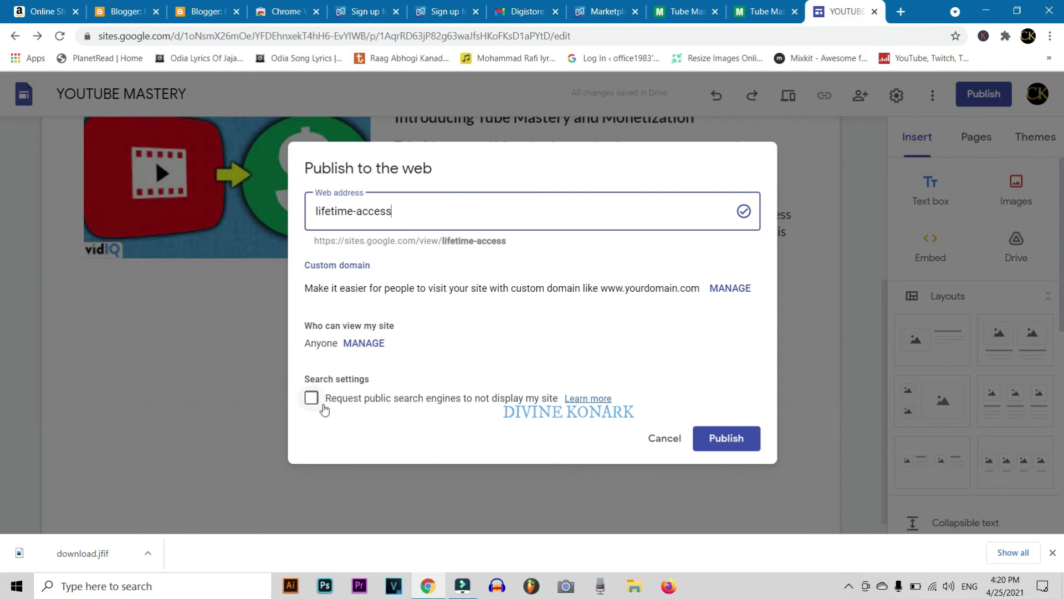
click(736, 445)
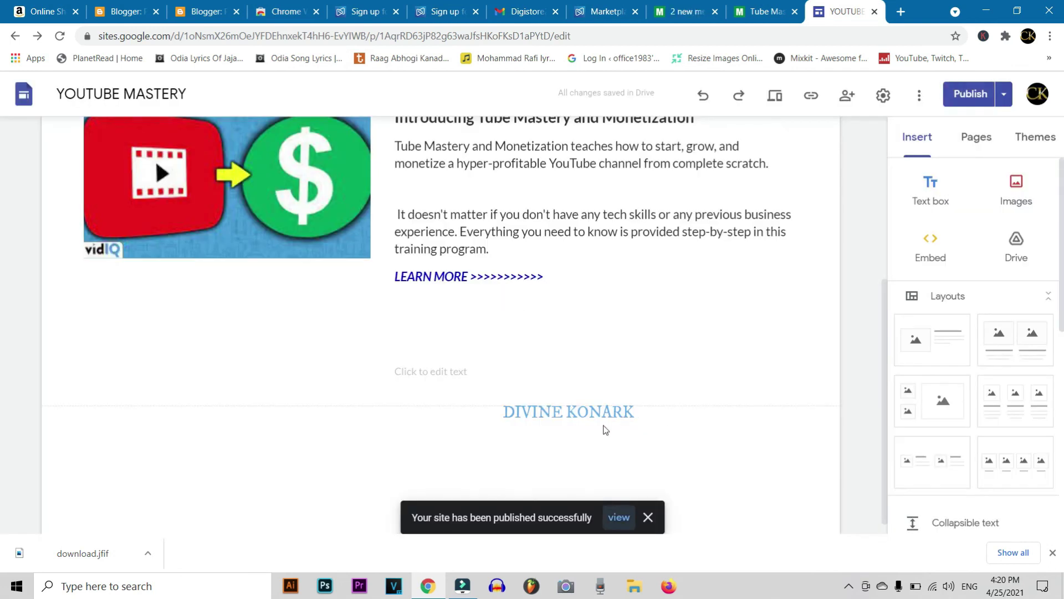
click(615, 518)
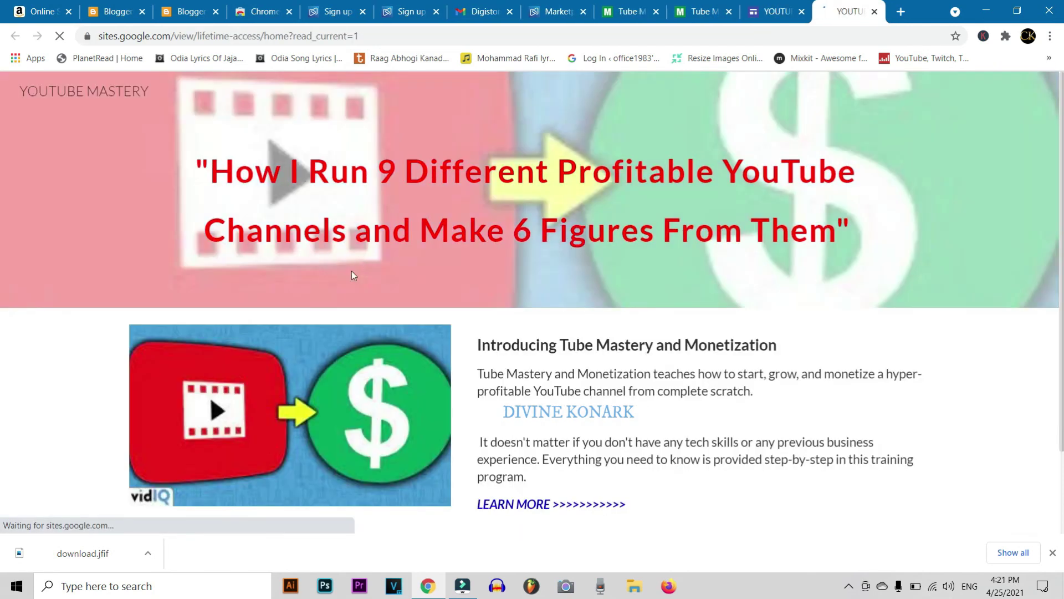
Scroll the live site to check the red banner, intro section and LEARN MORE link.
scroll(360, 211, down, 2)
scroll(390, 262, up, 2)
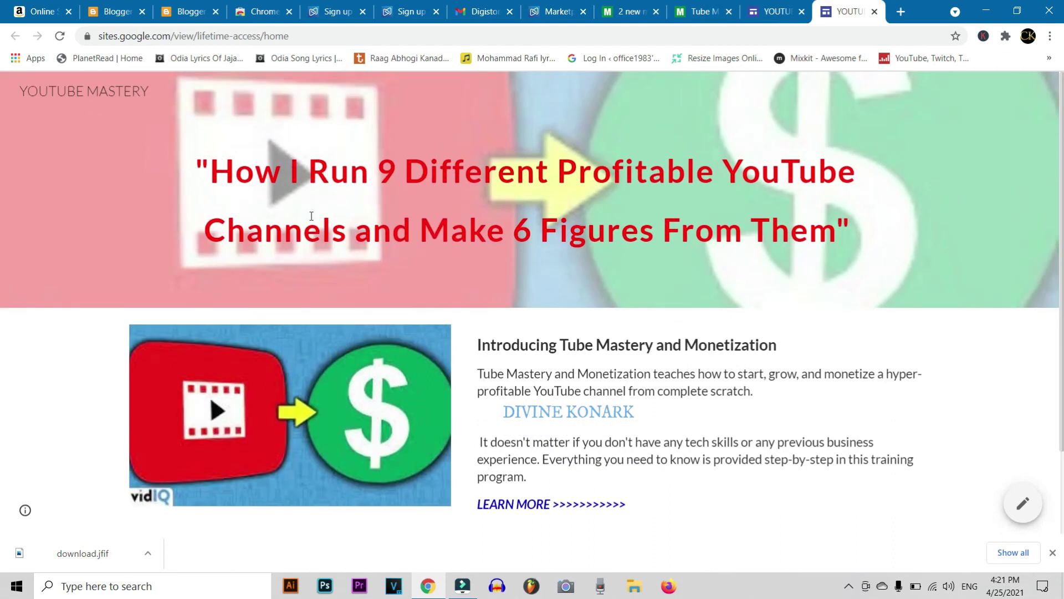
scroll(400, 206, down, 2)
scroll(431, 255, up, 2)
scroll(516, 259, down, 2)
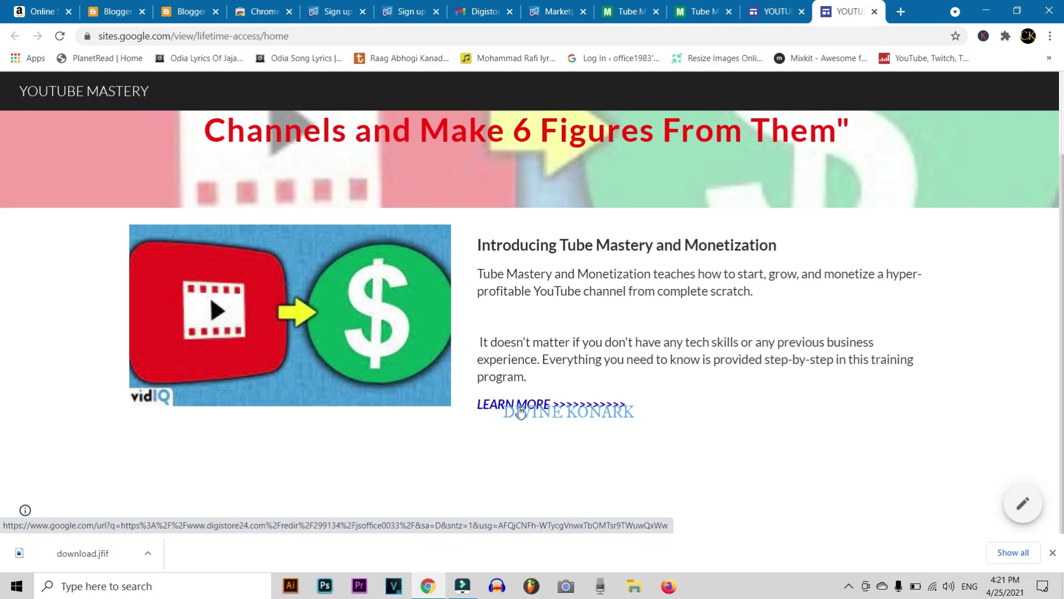
Test LEARN MORE on the live site, confirming it reaches the Tube Mastery sales page.
click(520, 410)
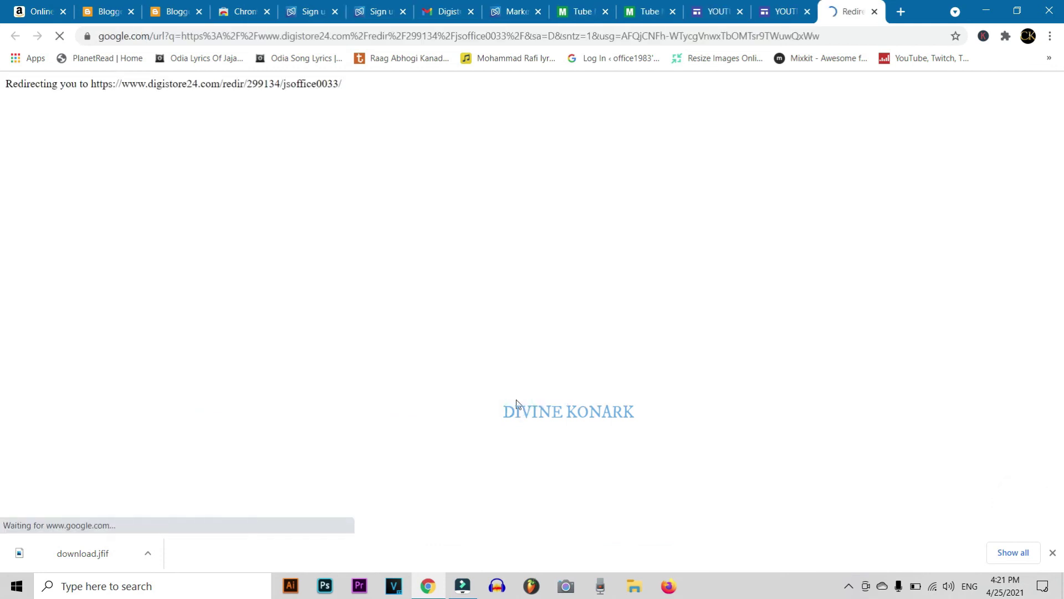
click(648, 12)
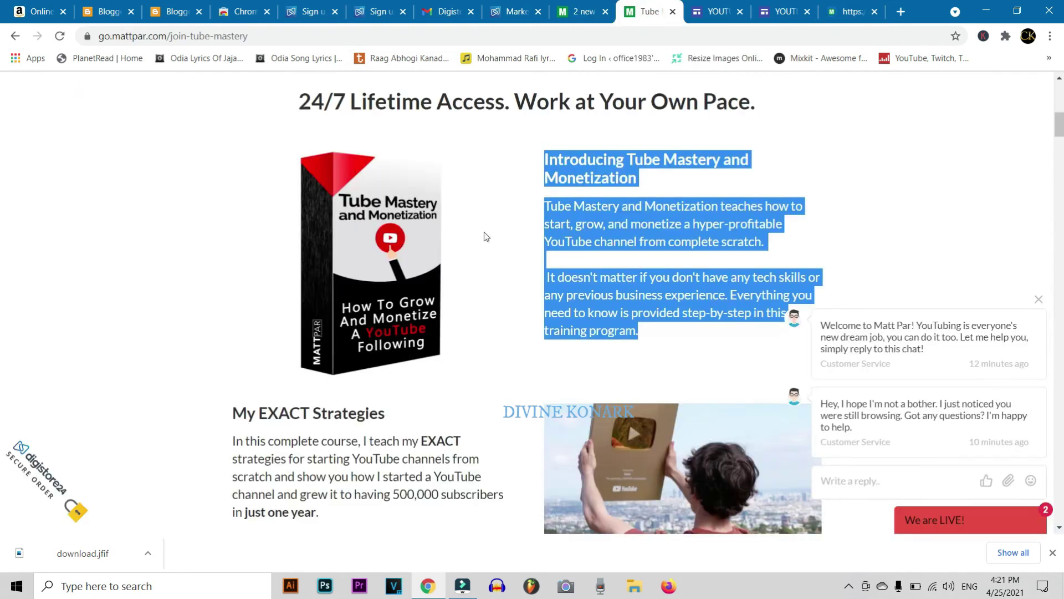
scroll(402, 264, up, 10)
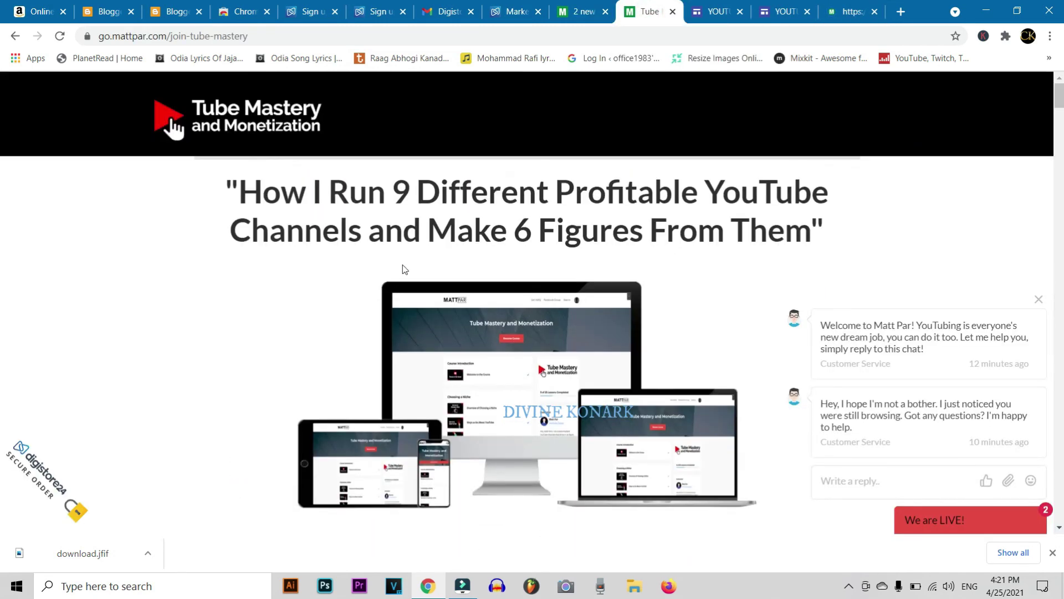
click(850, 14)
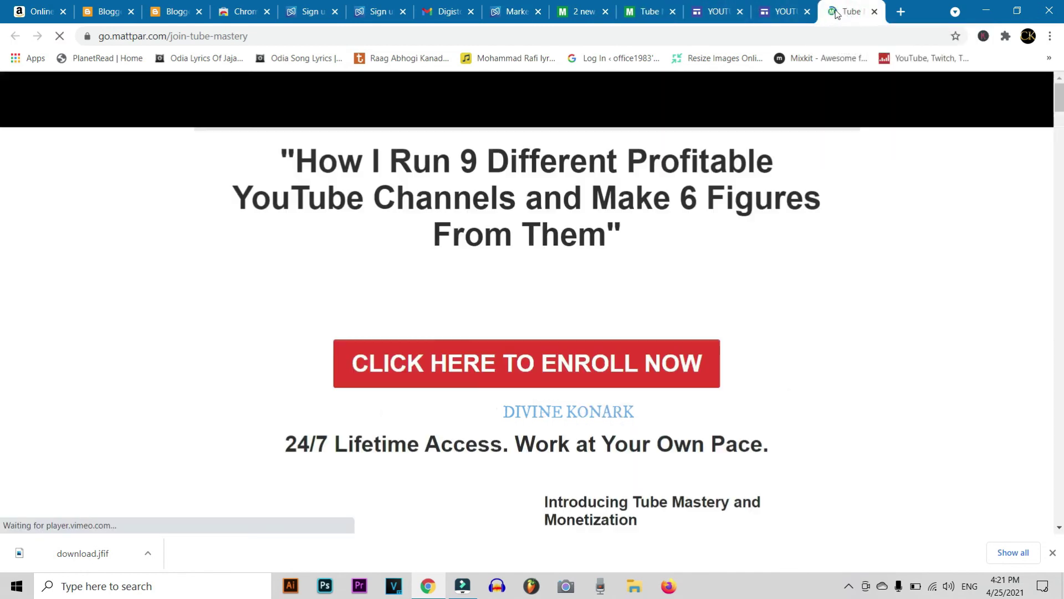
click(782, 12)
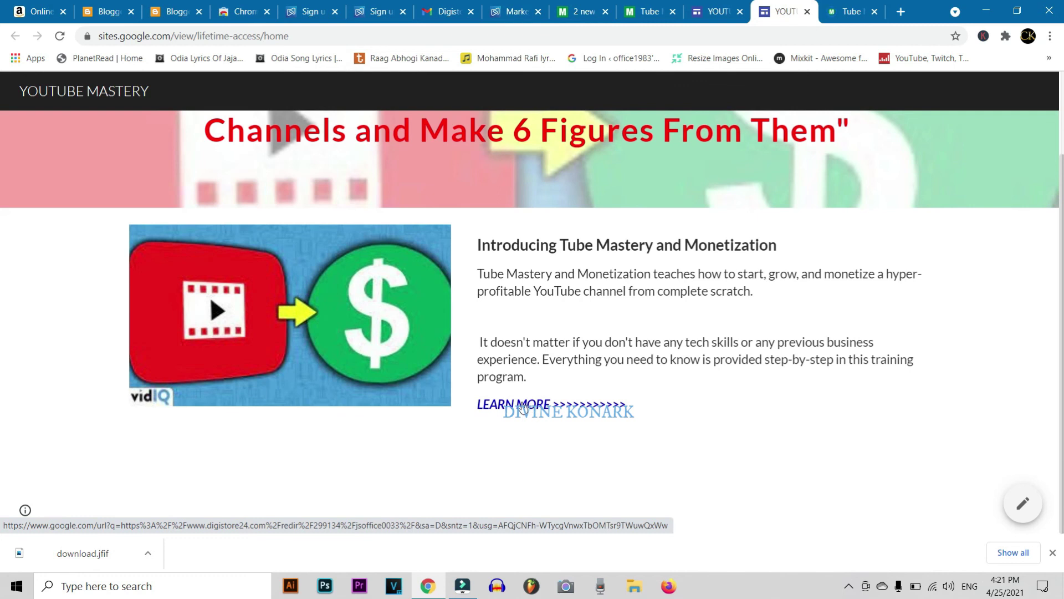
click(524, 405)
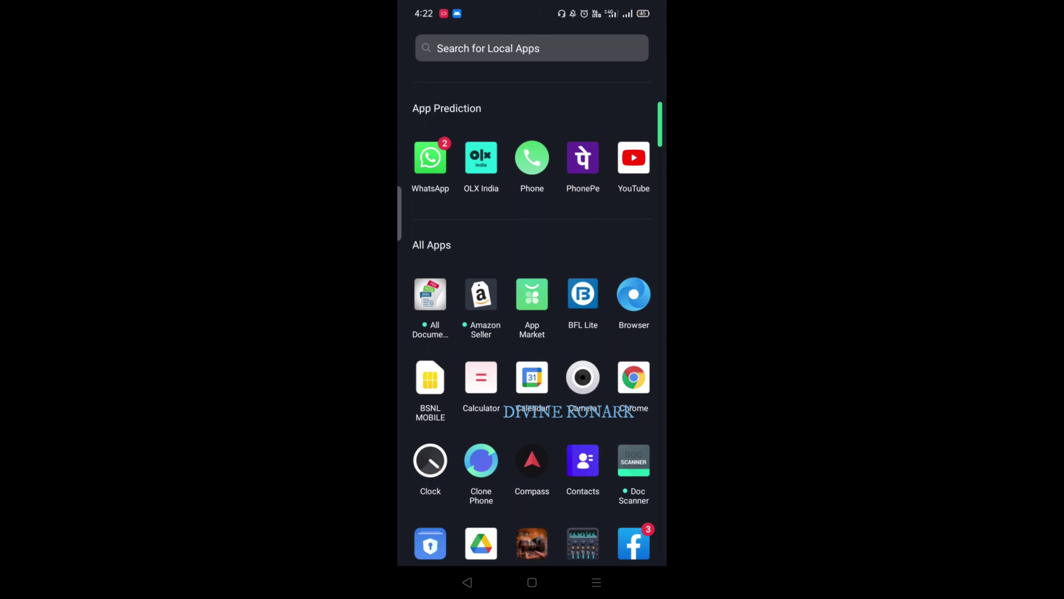
Search Google for digistore24 in the phone's Chrome and zoom into the results.
click(634, 378)
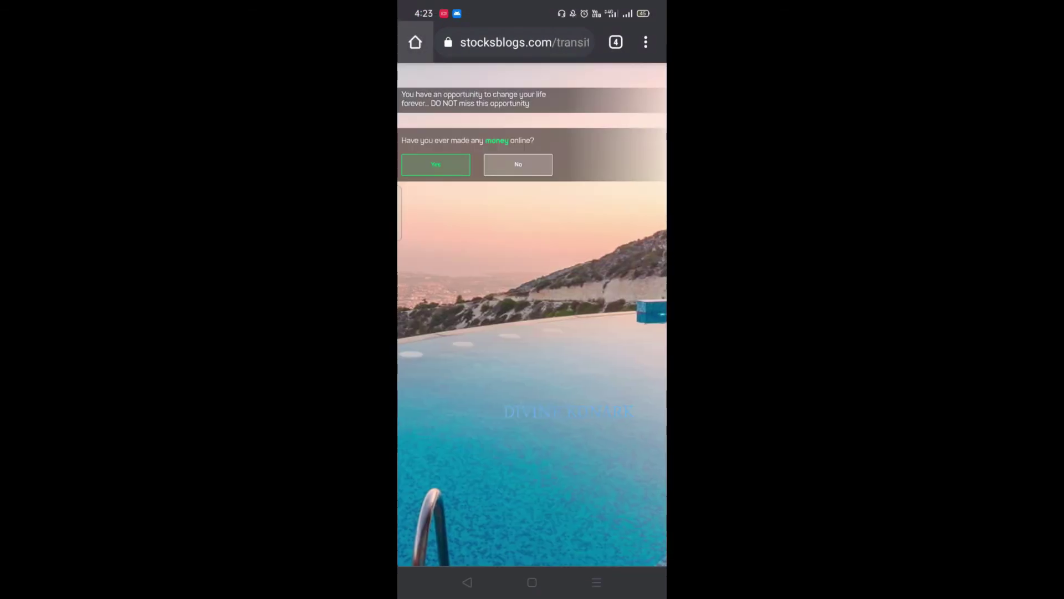
click(415, 42)
click(524, 194)
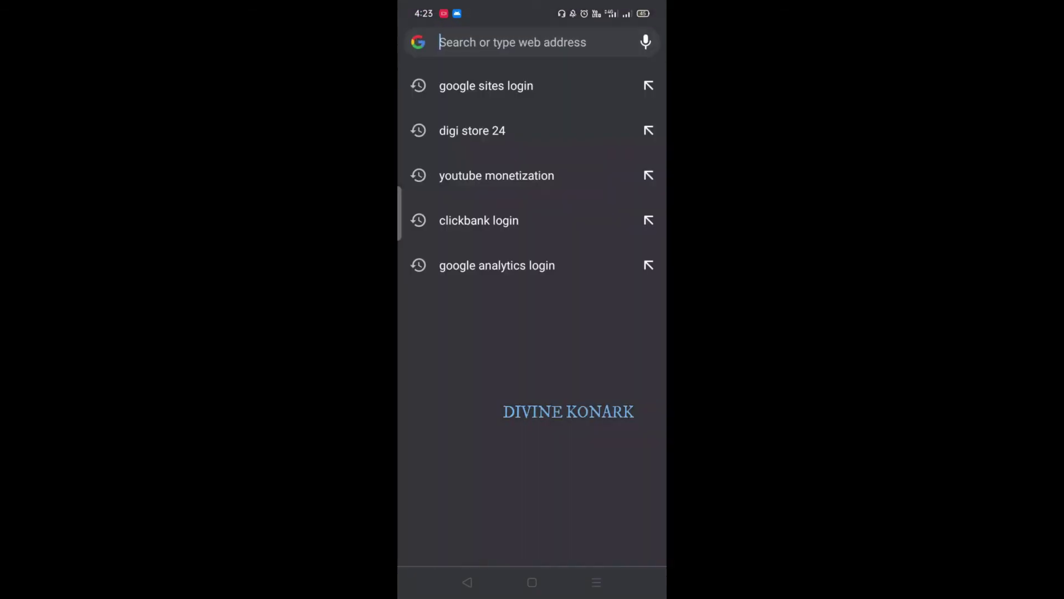
text(di)
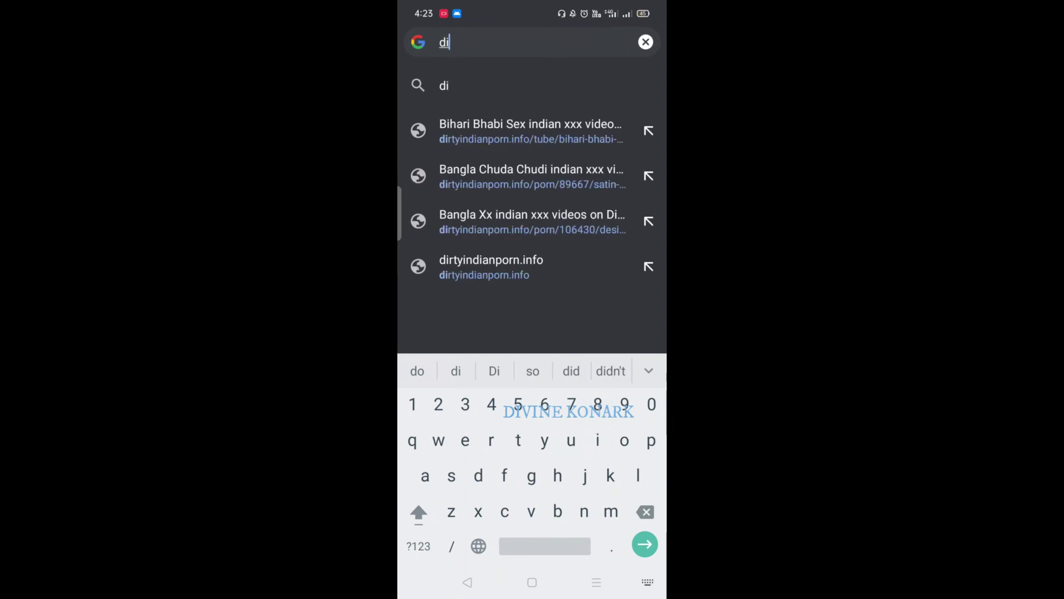
text(gist)
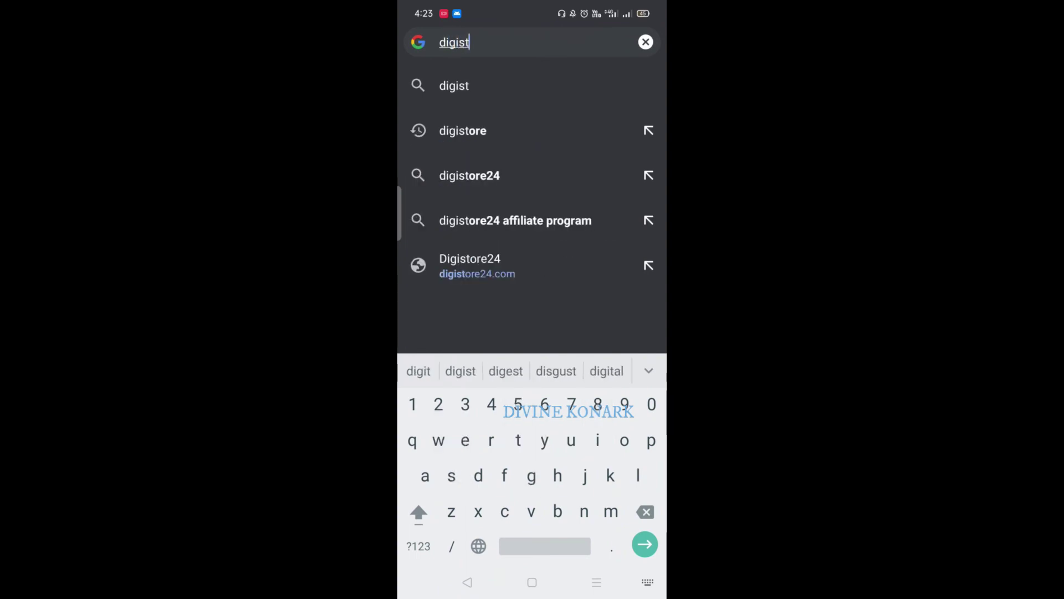
text(ore)
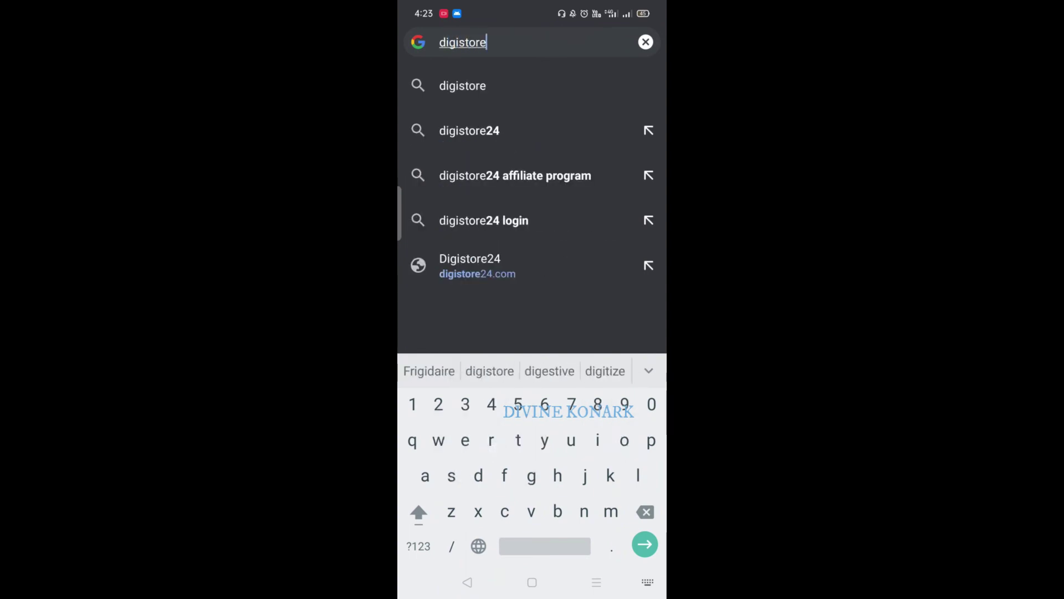
click(469, 130)
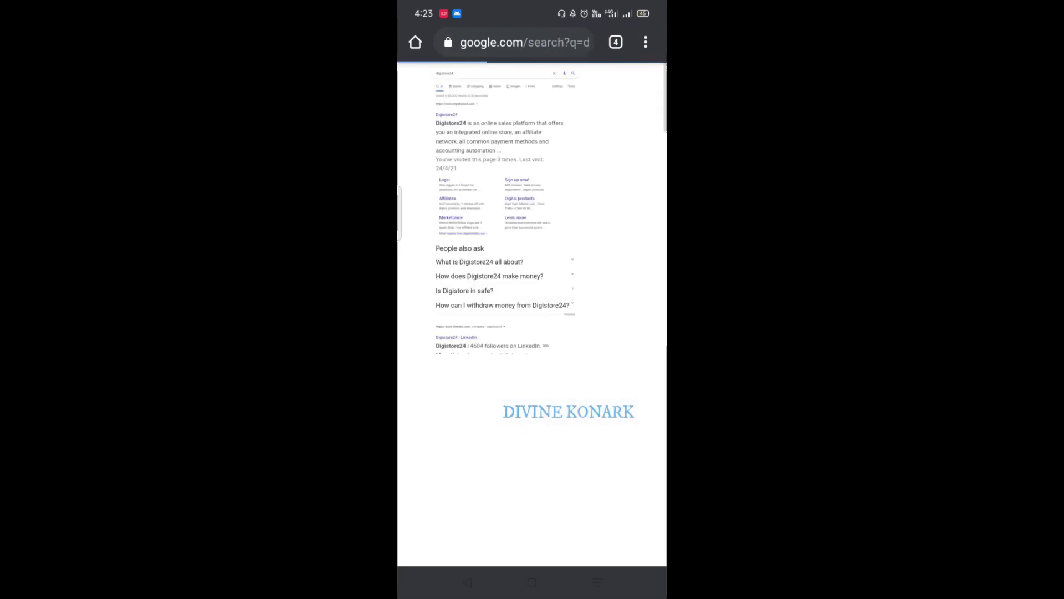
double_click(450, 222)
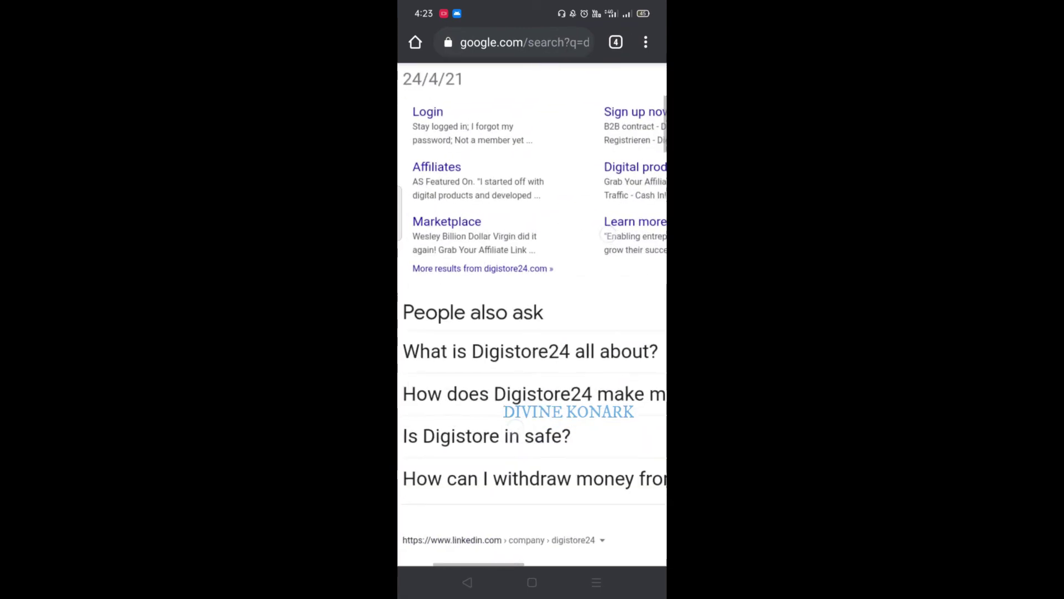